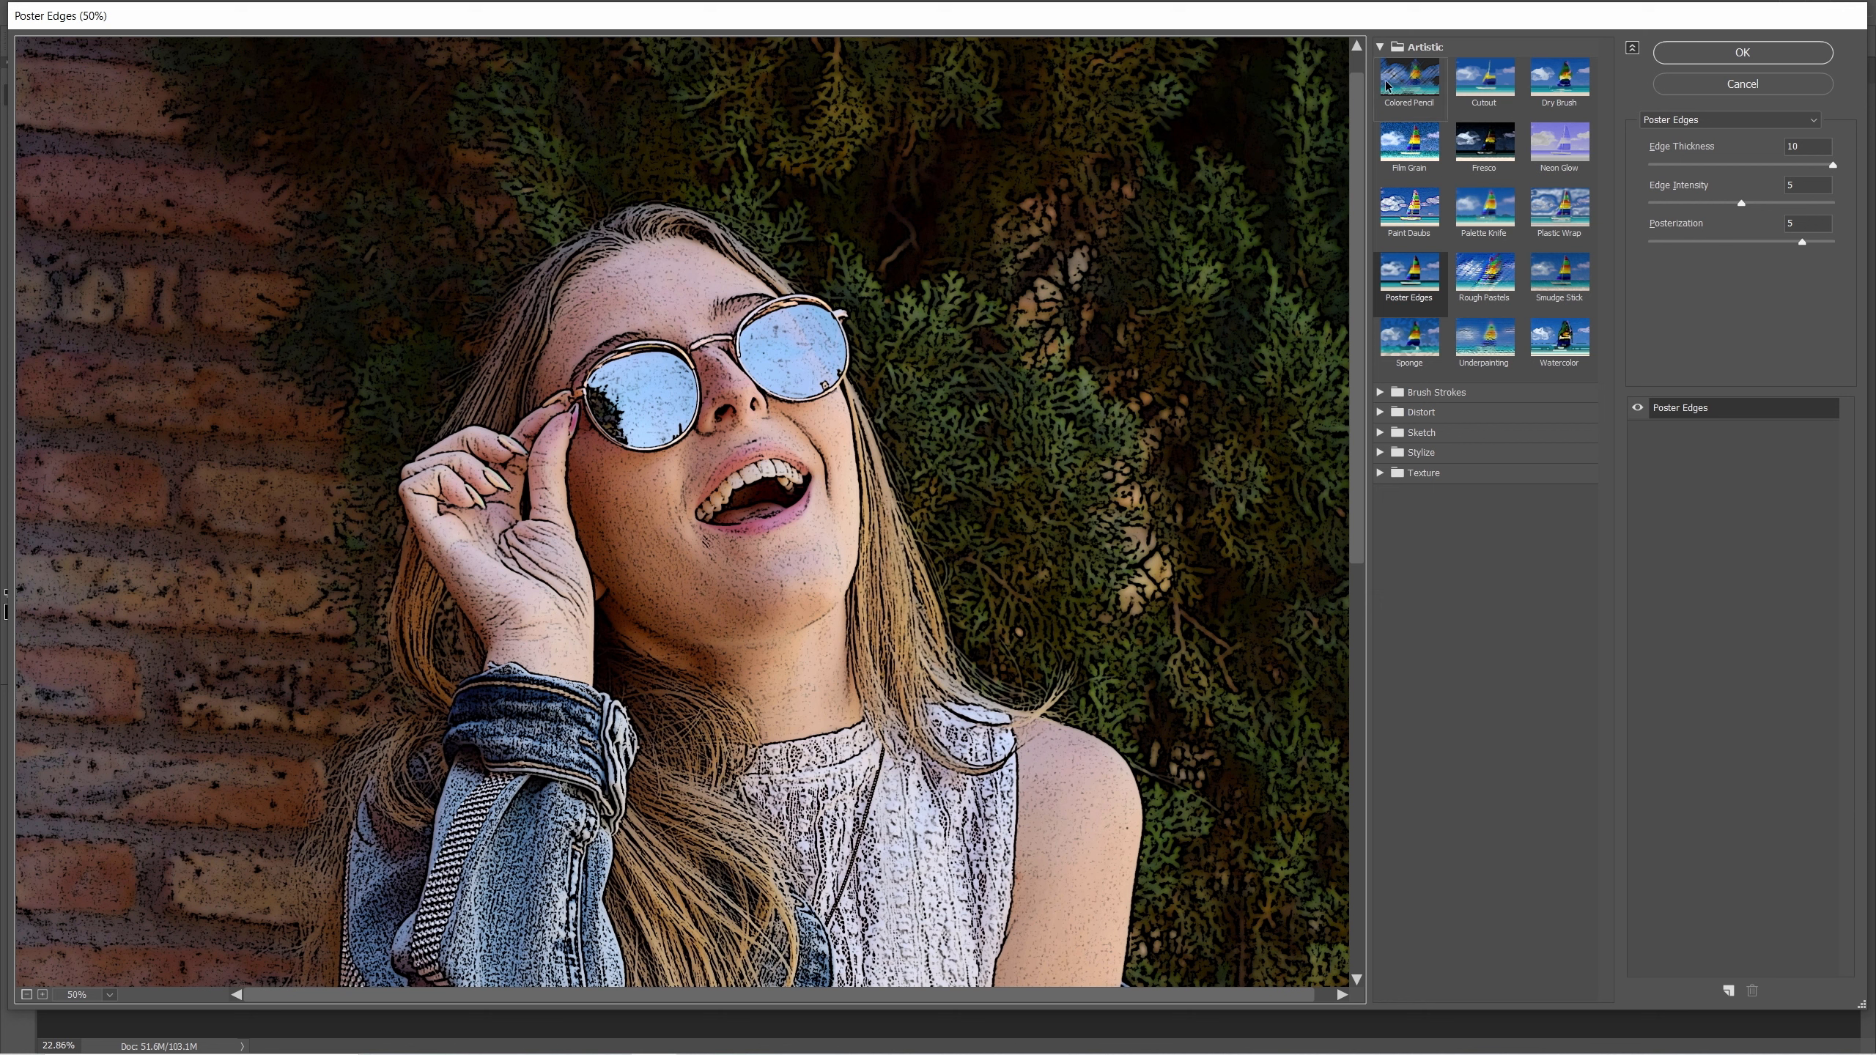
Apply the Poster Edges filter with edge thickness 10, edge intensity 5 and posterization 5.
{"action": "left_click", "coordinate": [1419, 283]}
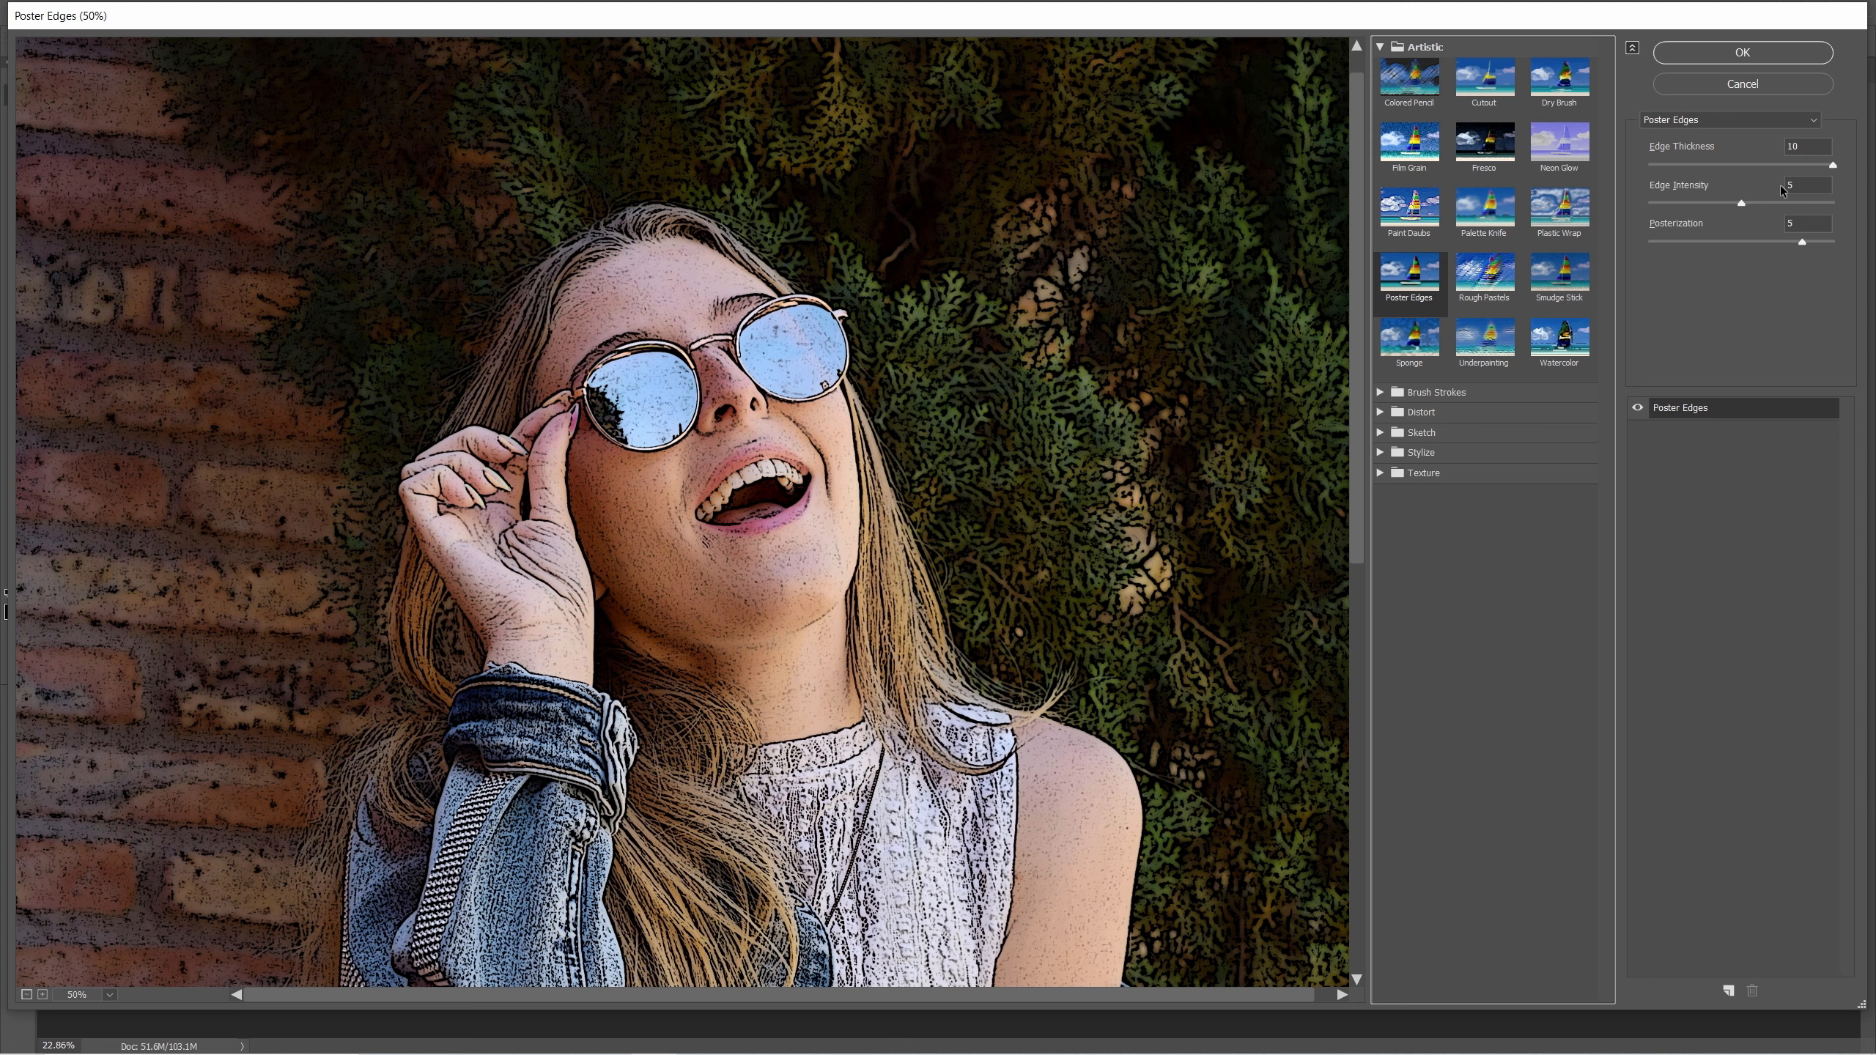
{"action": "left_click", "coordinate": [1728, 54]}
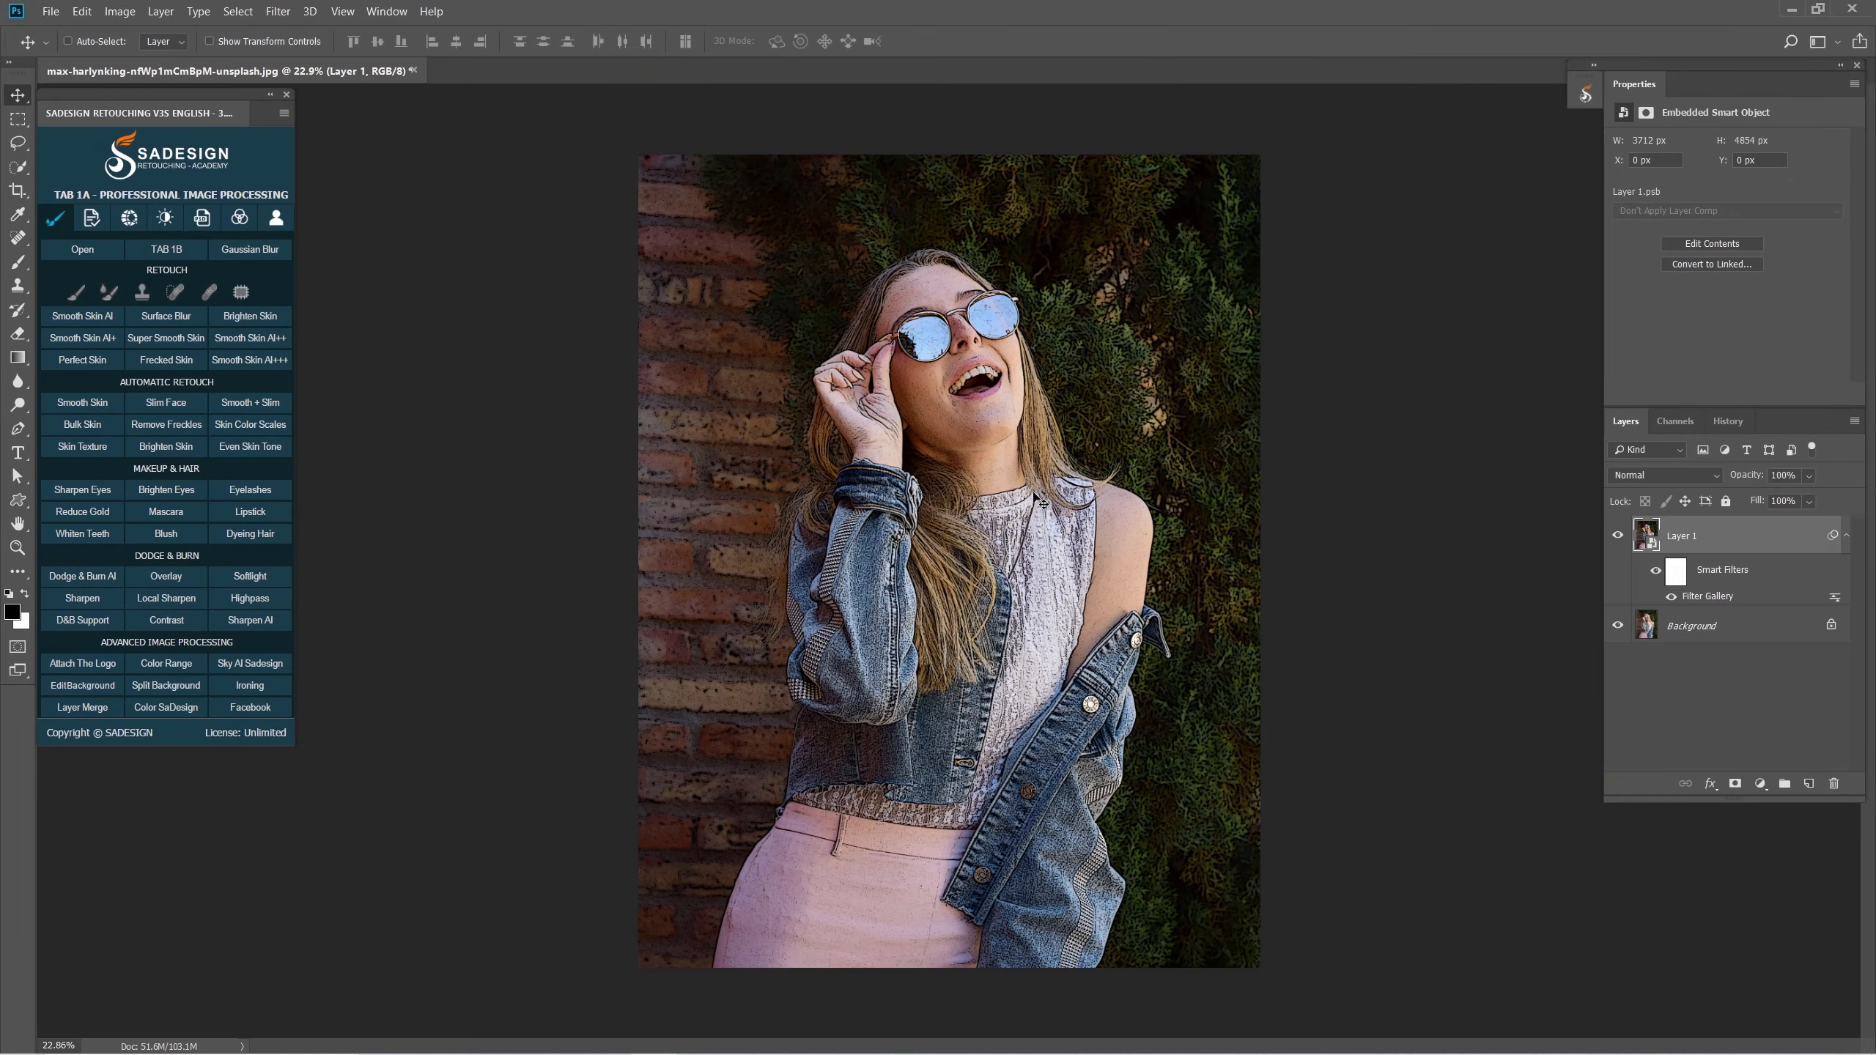
{"action": "scroll", "coordinate": [1023, 418], "scroll_direction": "up", "scroll_amount": 5}
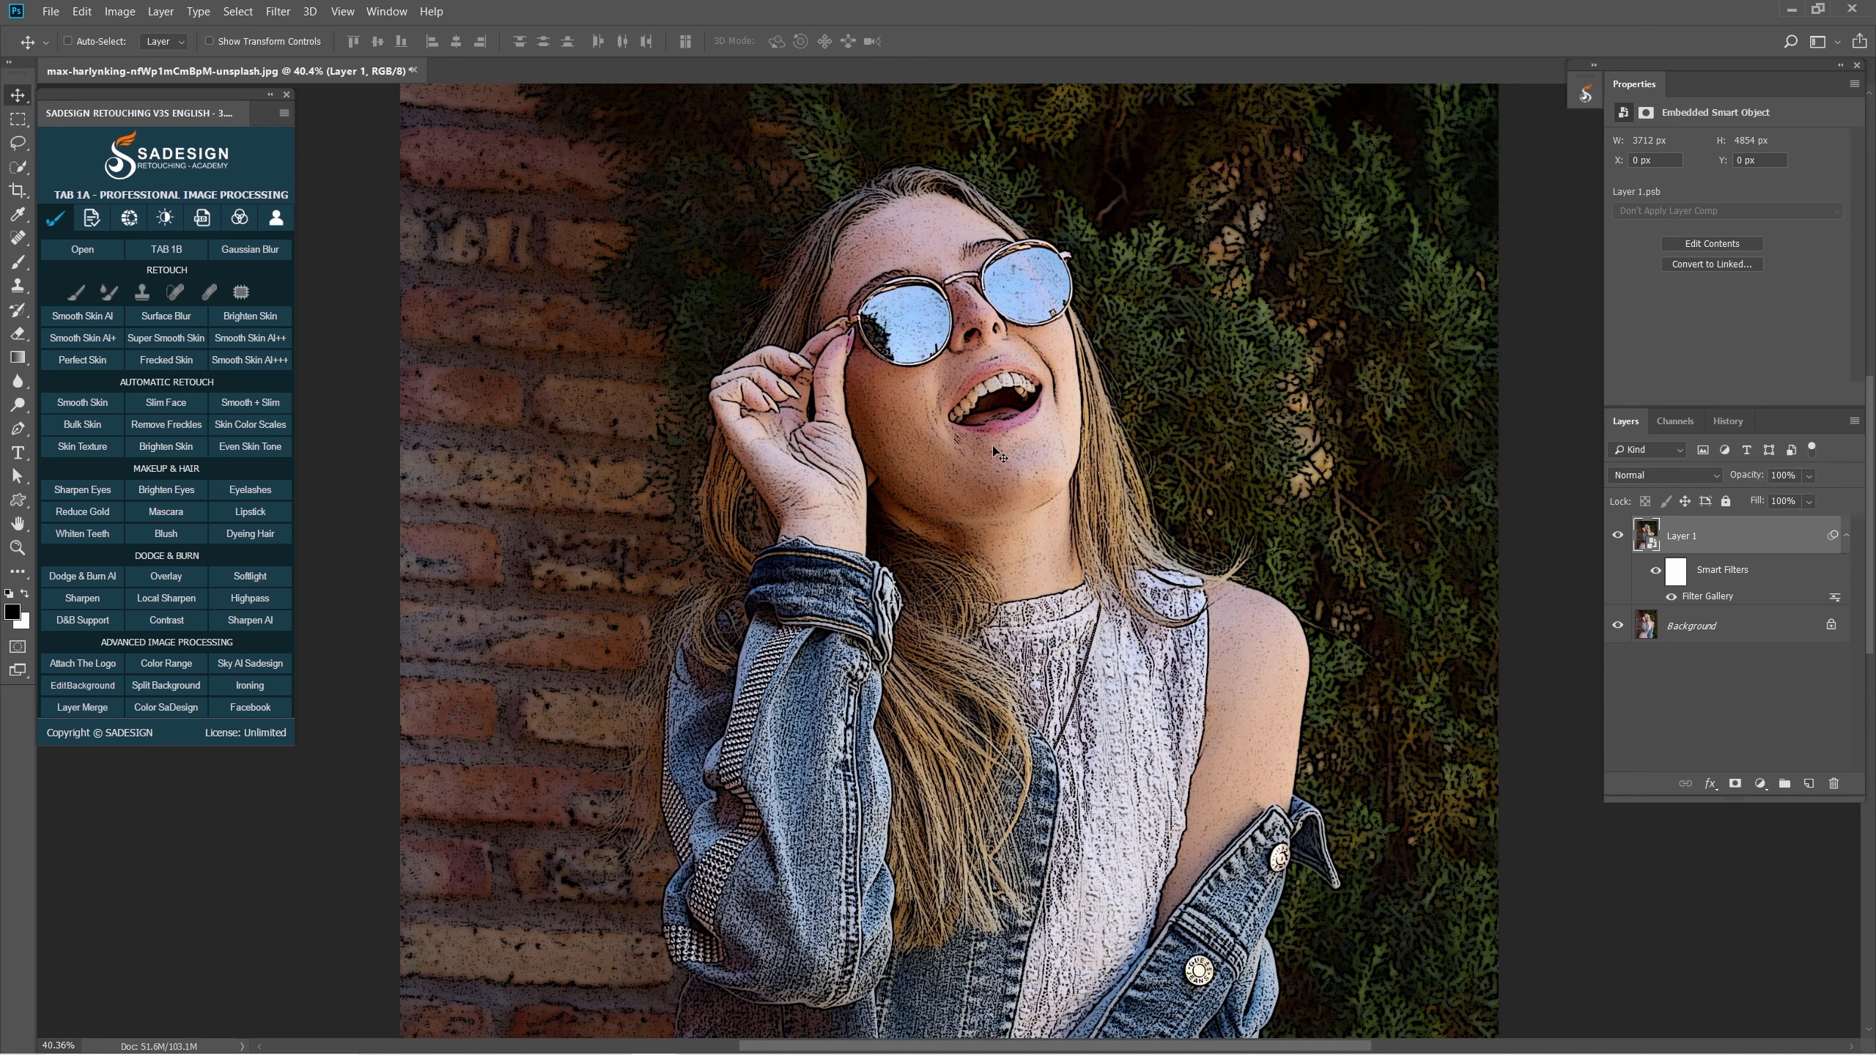
Apply a Color Halftone filter to Layer 1 with a maximum radius of 8 pixels and 45° for all four channels.
{"action": "left_click", "coordinate": [278, 11]}
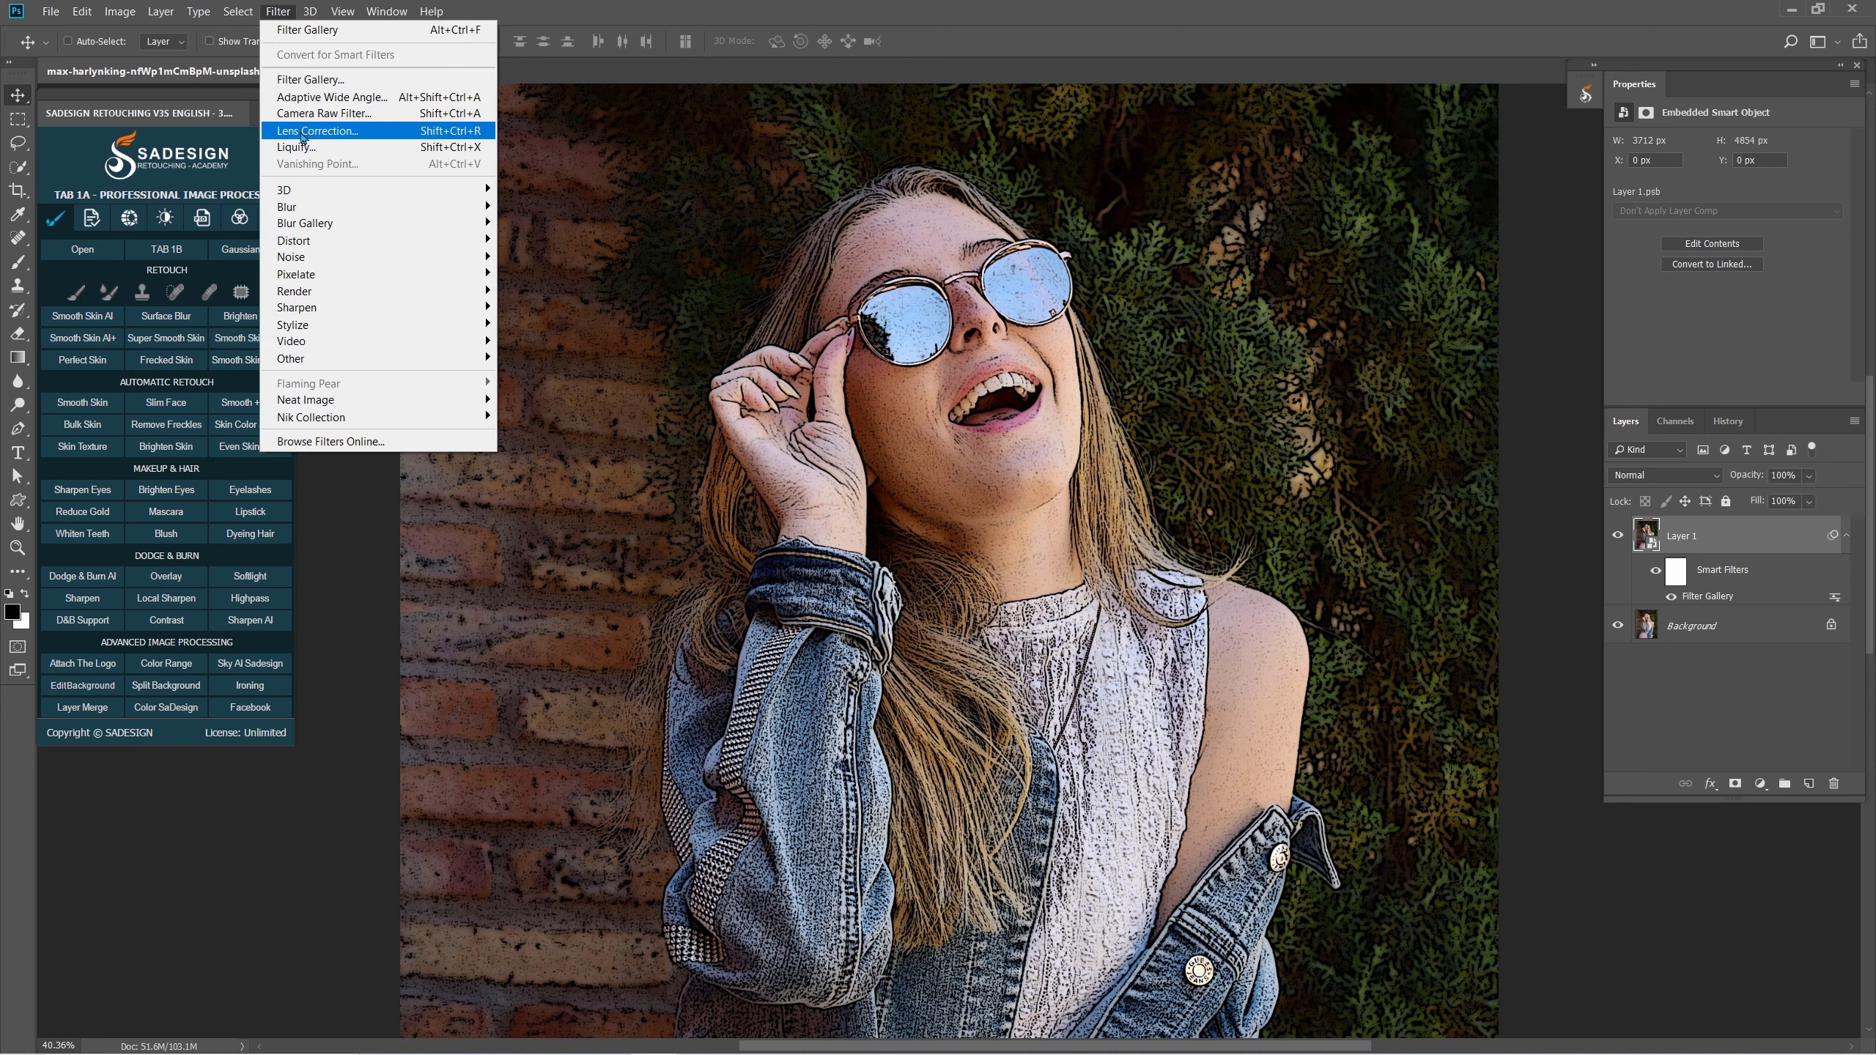
{"action": "mouse_move", "coordinate": [316, 275]}
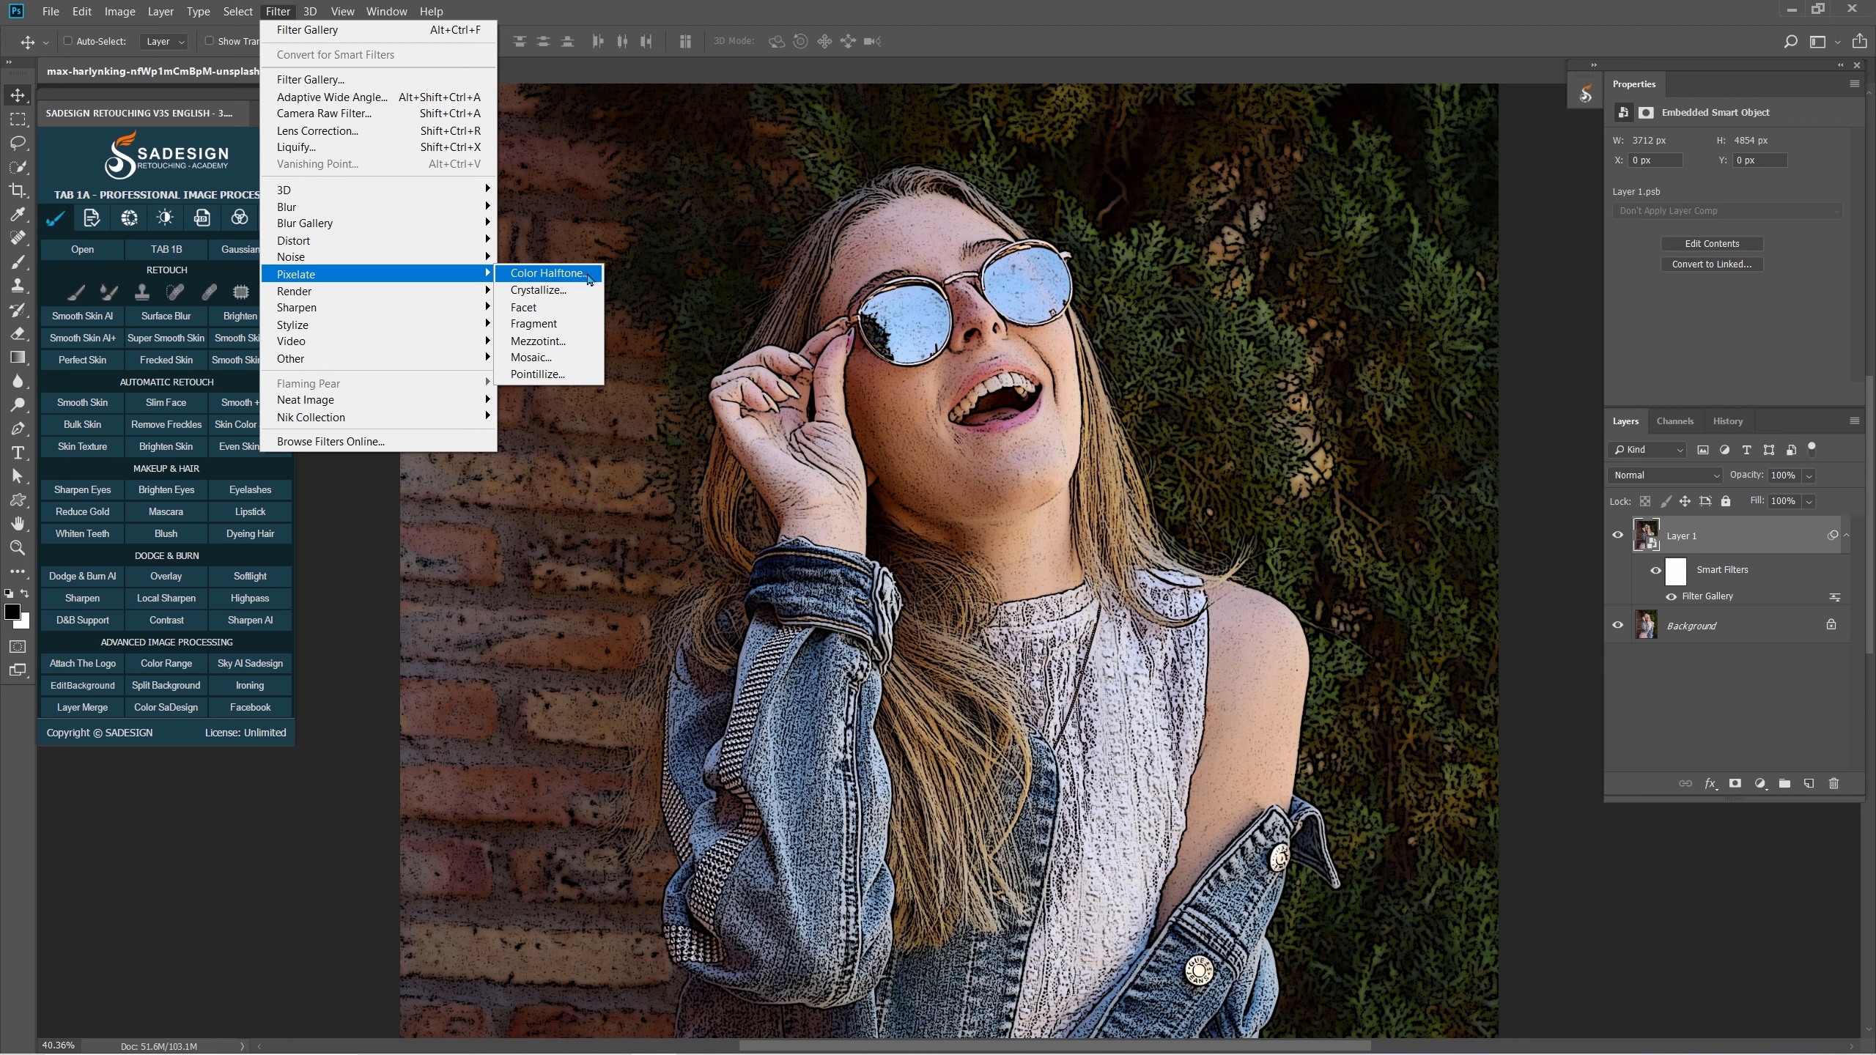
{"action": "left_click", "coordinate": [587, 275]}
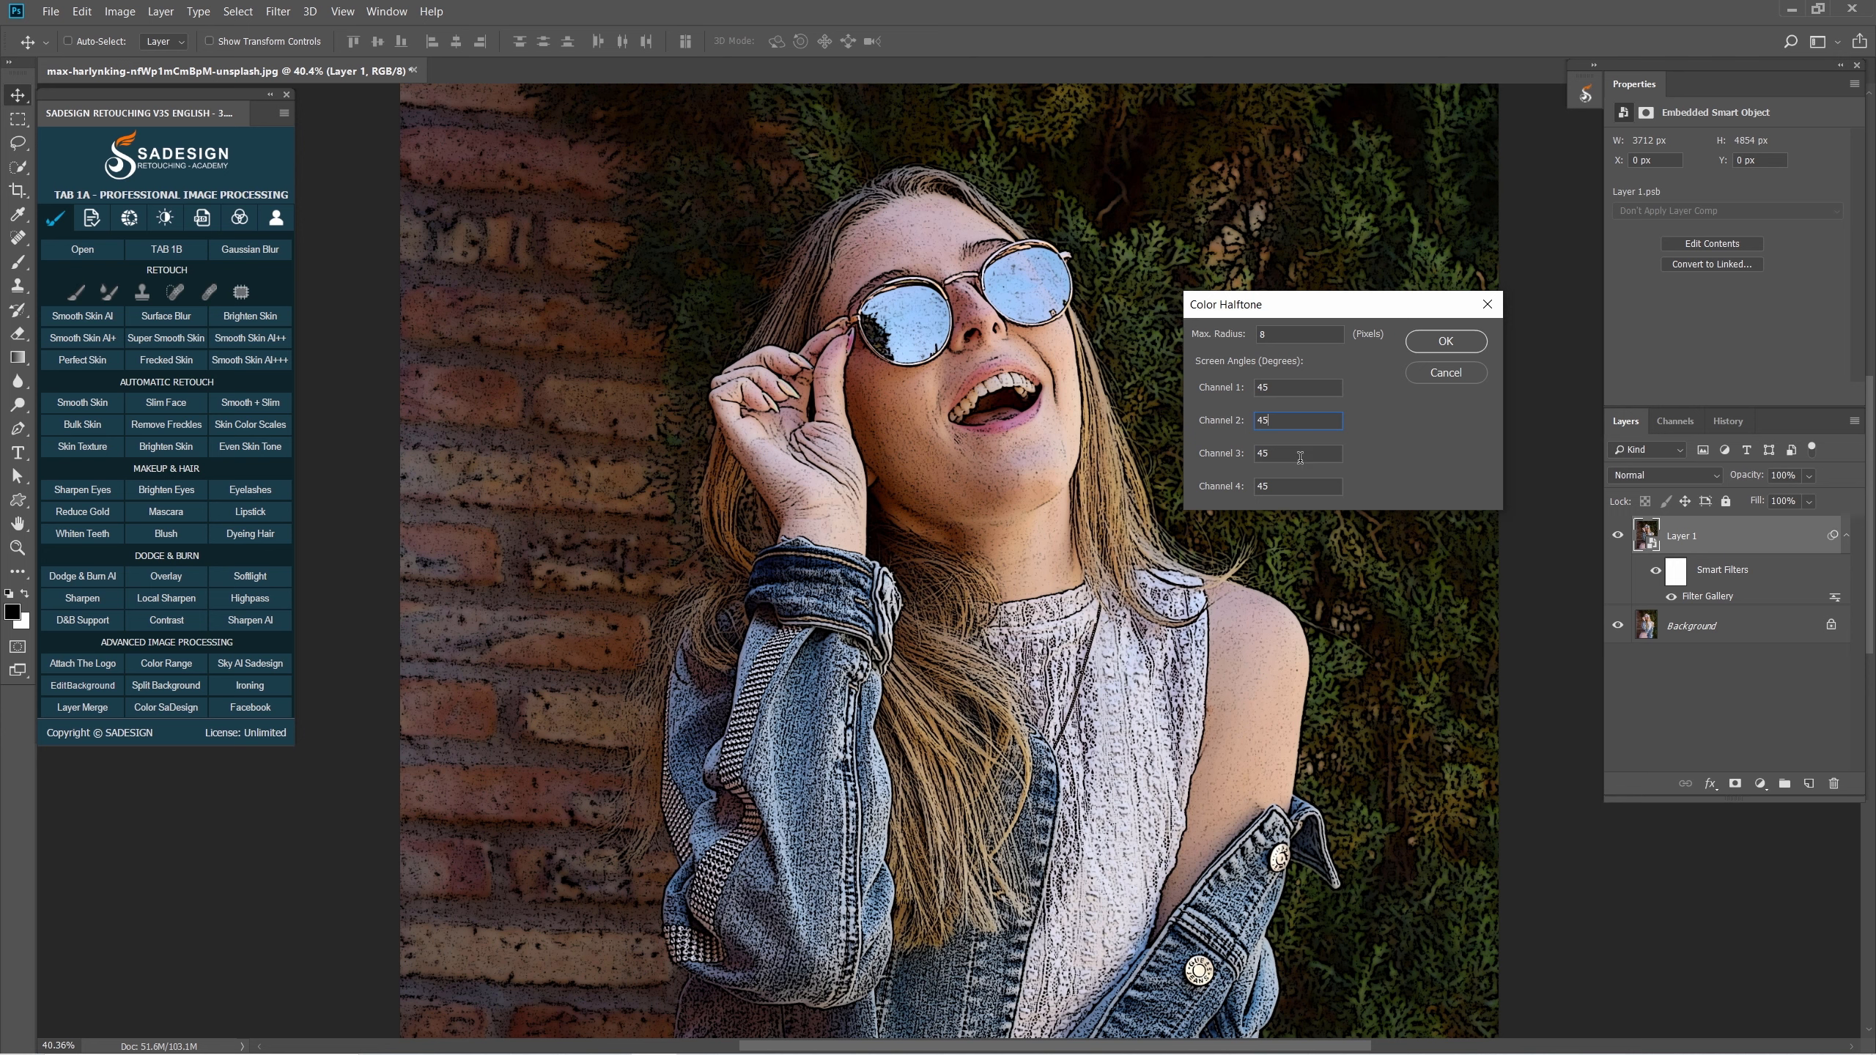
{"action": "key", "text": "Tab"}
{"action": "key", "text": "Tab"}
{"action": "left_click", "coordinate": [1296, 486]}
{"action": "left_click", "coordinate": [1434, 345]}
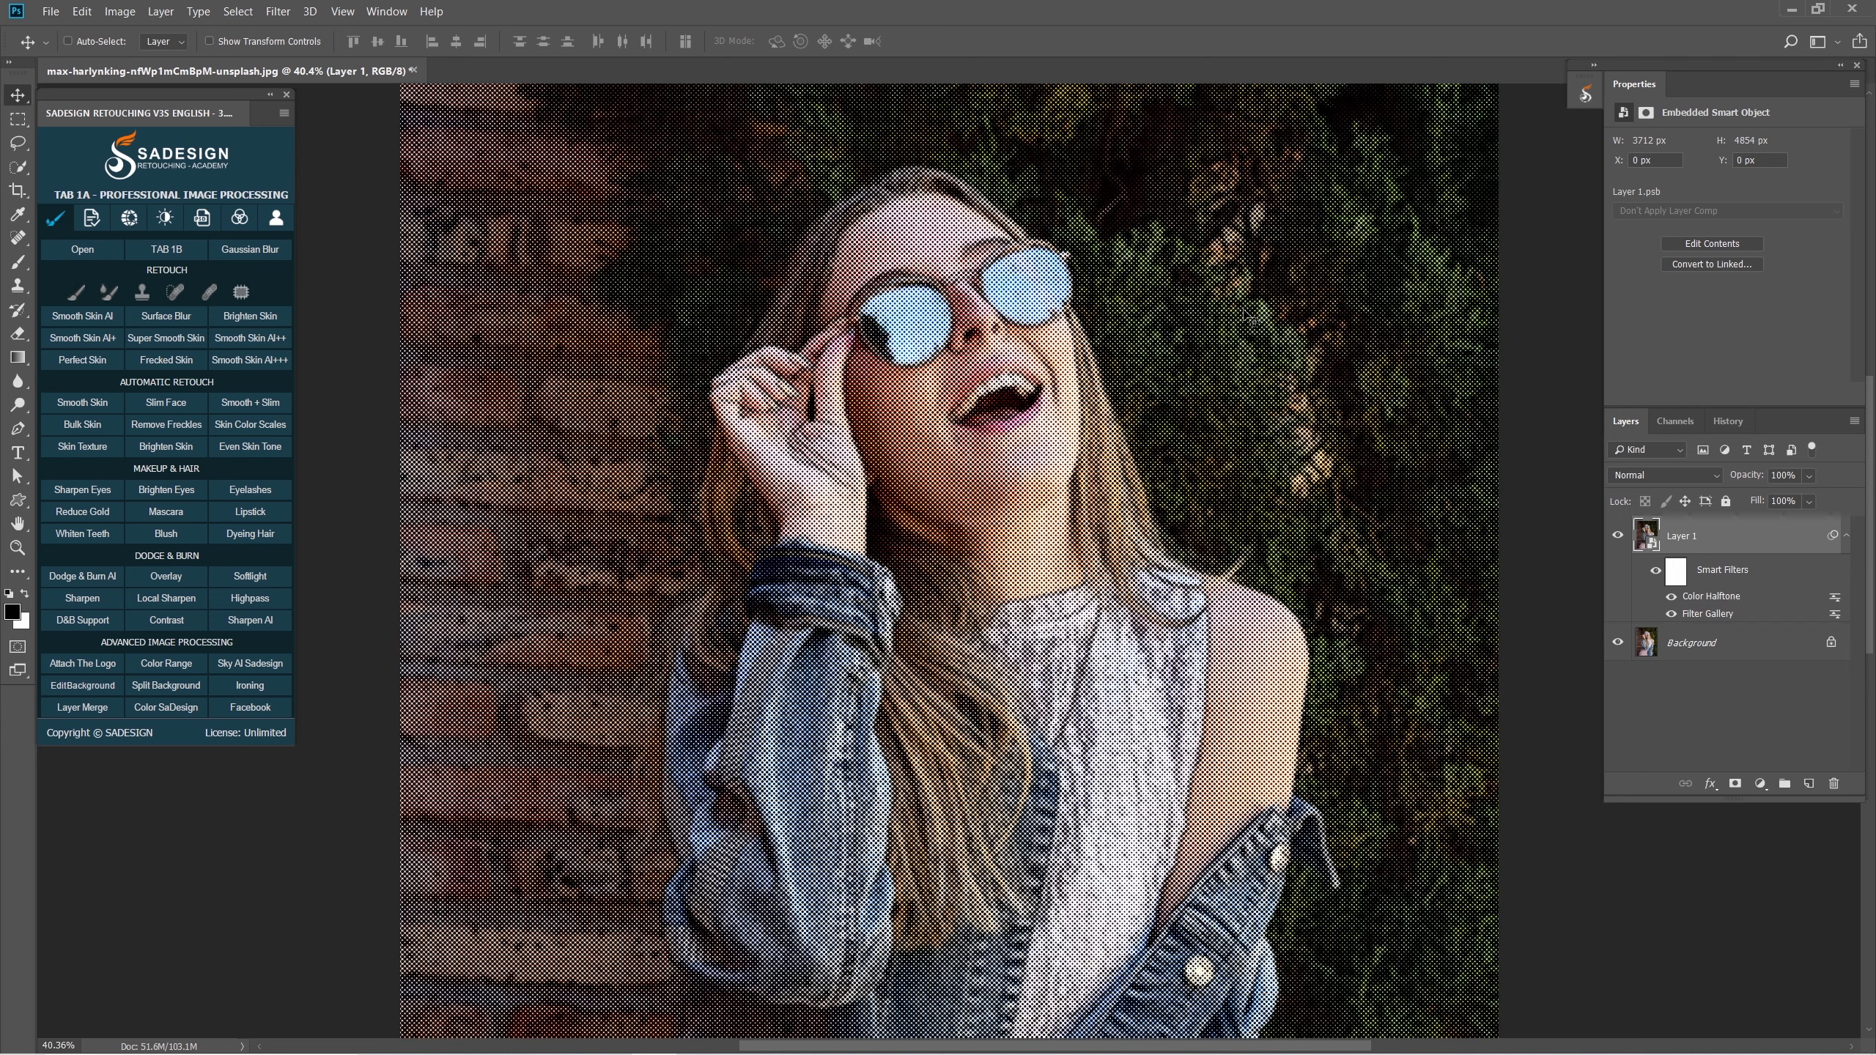
Set the Color Halftone smart filter's blending to Soft Light at 80% opacity.
{"action": "double_click", "coordinate": [1836, 597]}
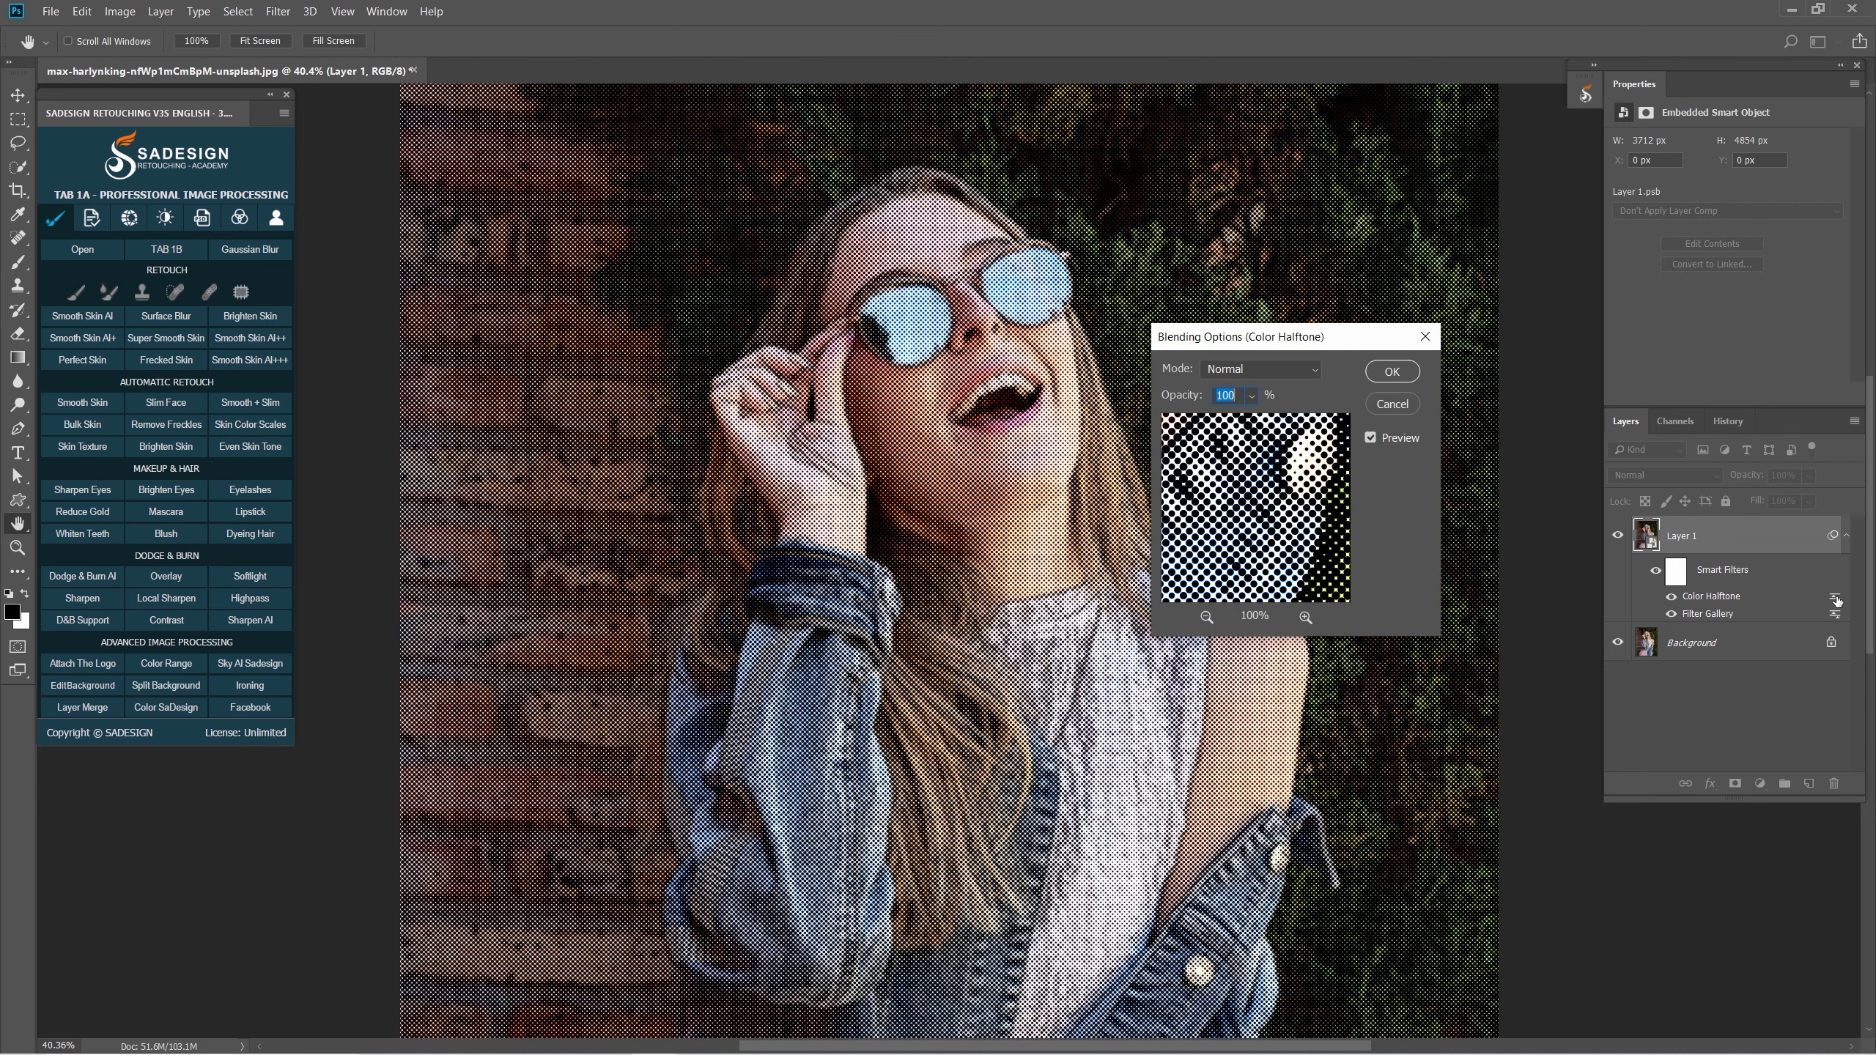
{"action": "left_click", "coordinate": [1268, 373]}
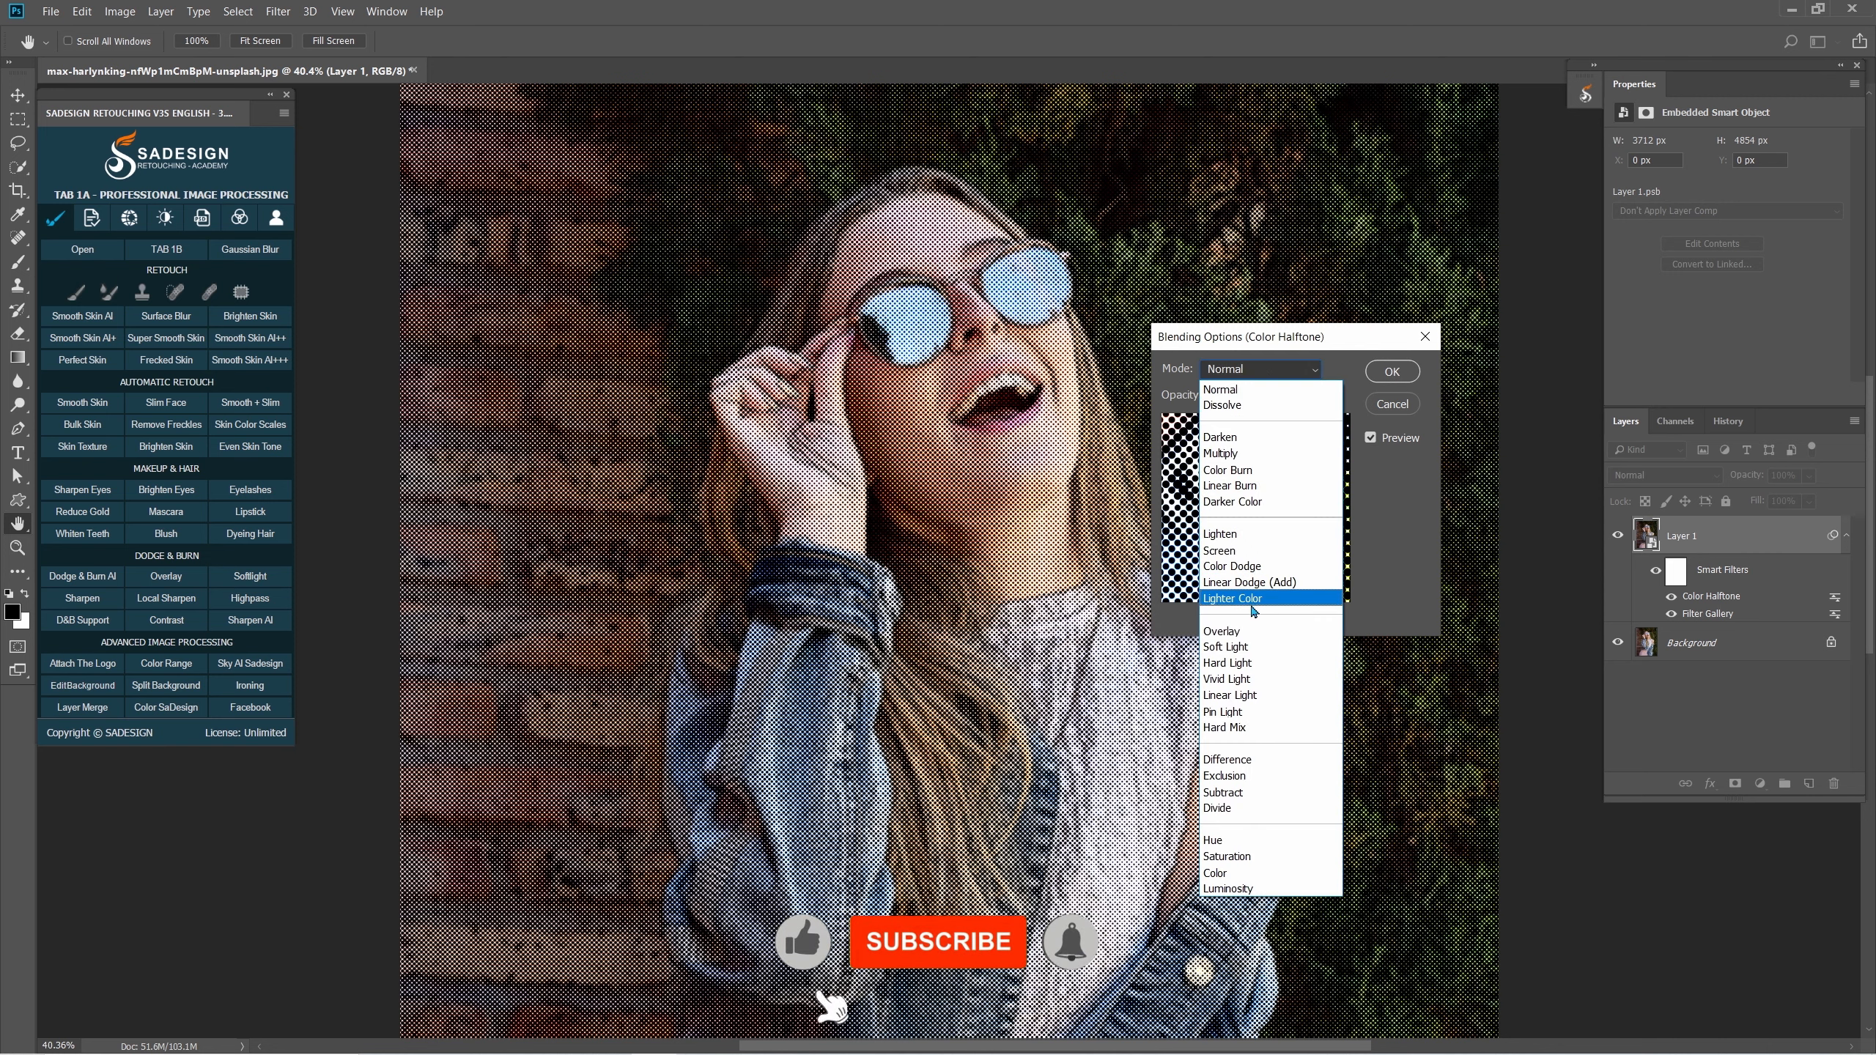
{"action": "left_click", "coordinate": [1276, 647]}
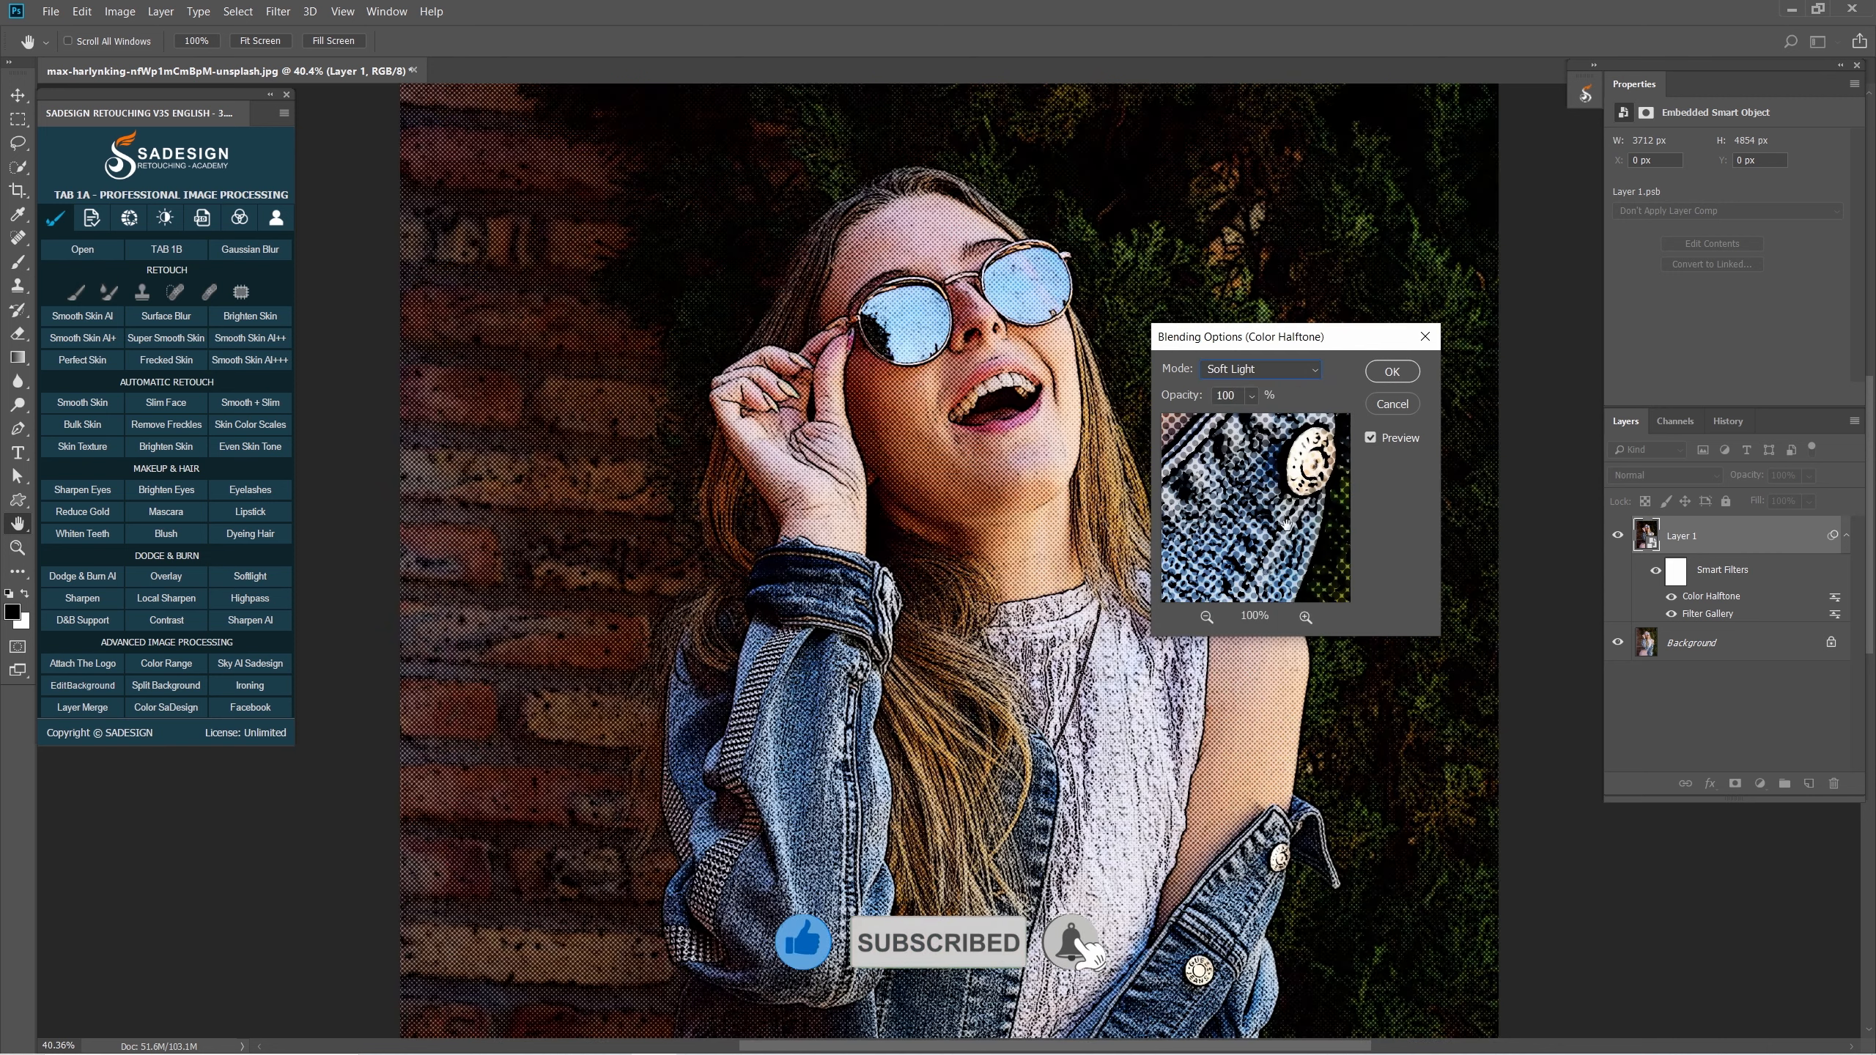
{"action": "double_click", "coordinate": [1238, 397]}
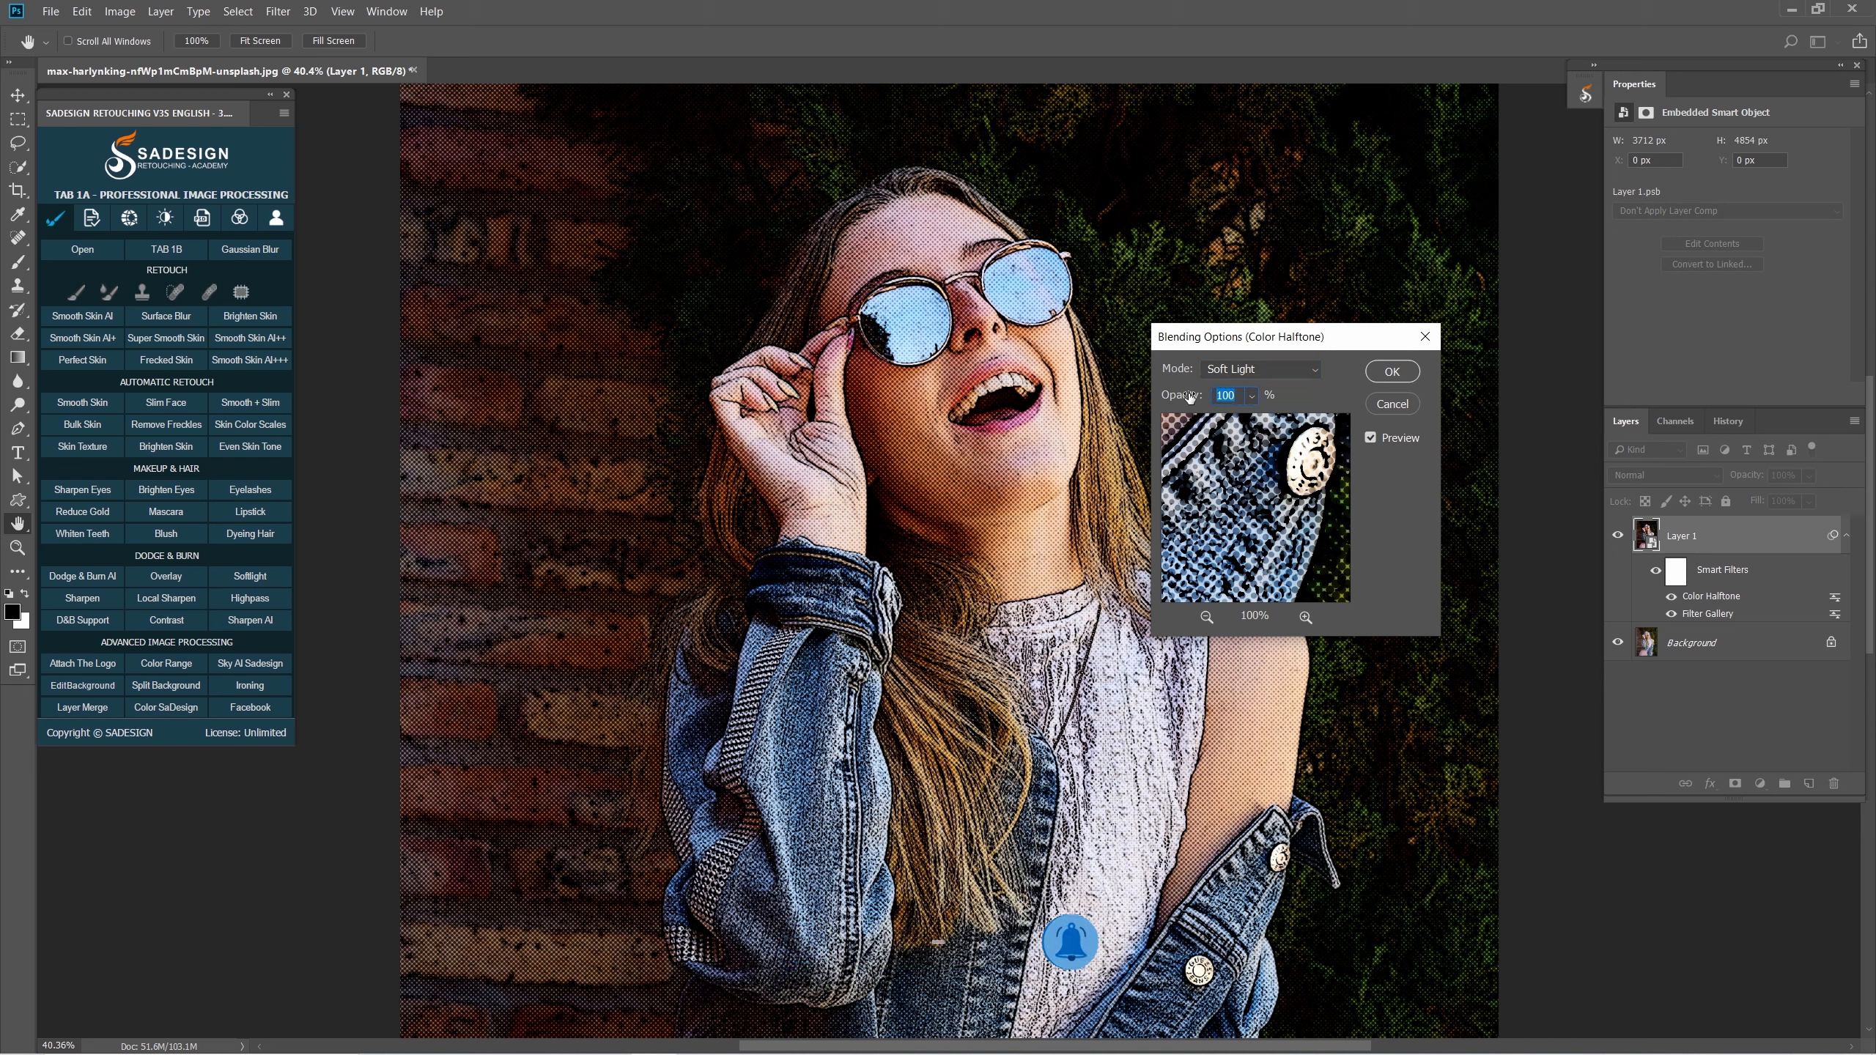
{"action": "type", "text": "80"}
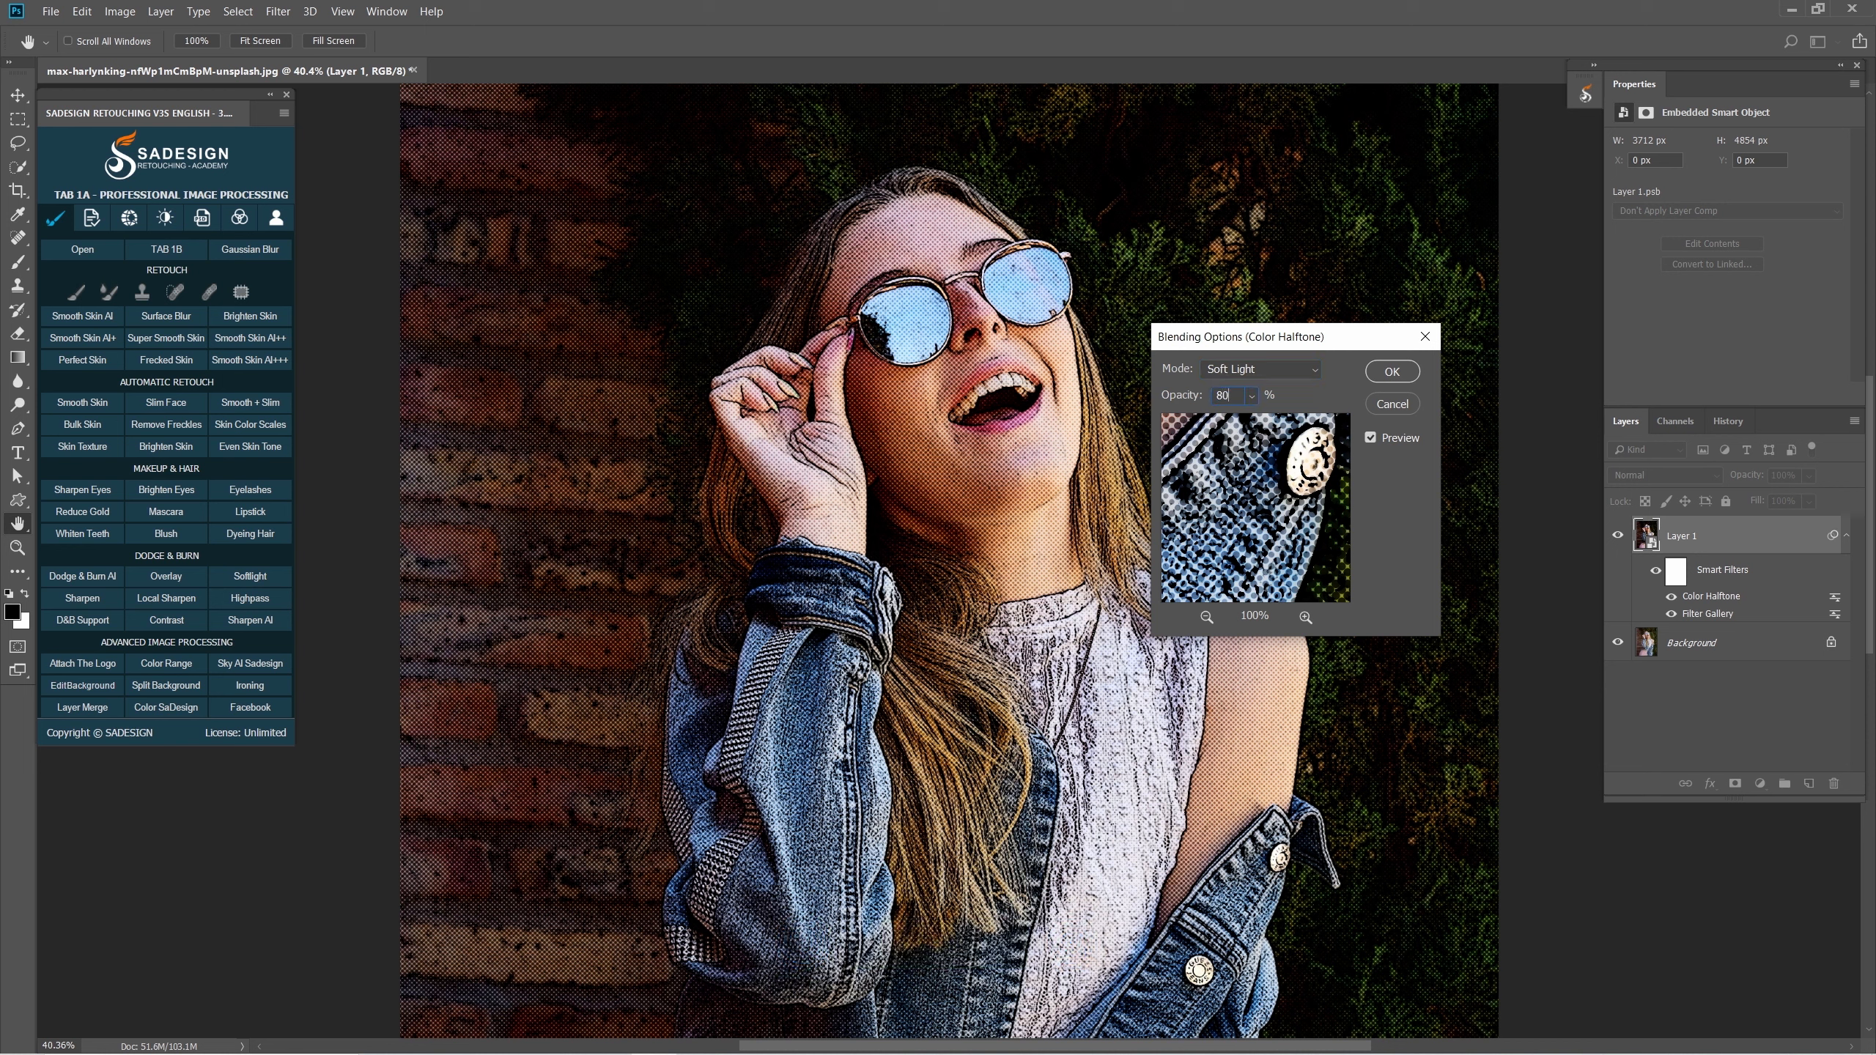
{"action": "left_click", "coordinate": [1392, 372]}
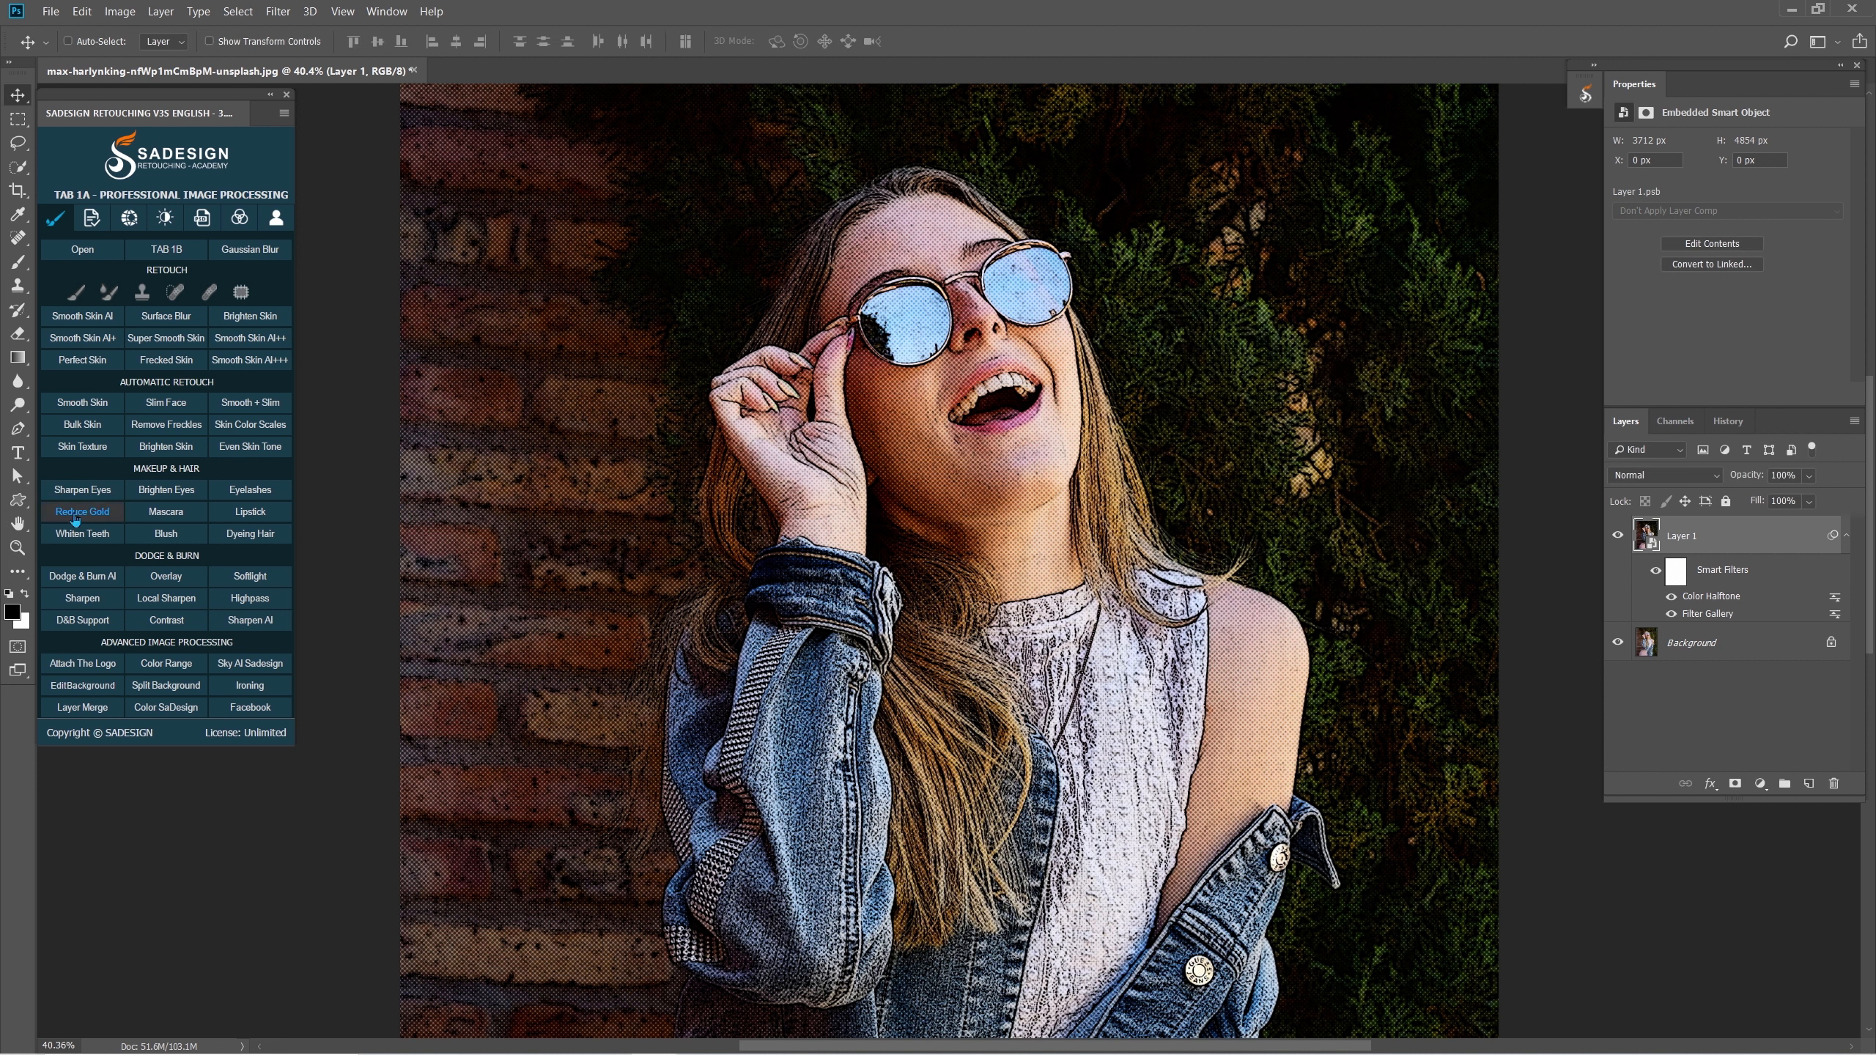
Set up the Custom Shape tool in Shape mode with a white fill.
{"action": "left_click", "coordinate": [17, 501]}
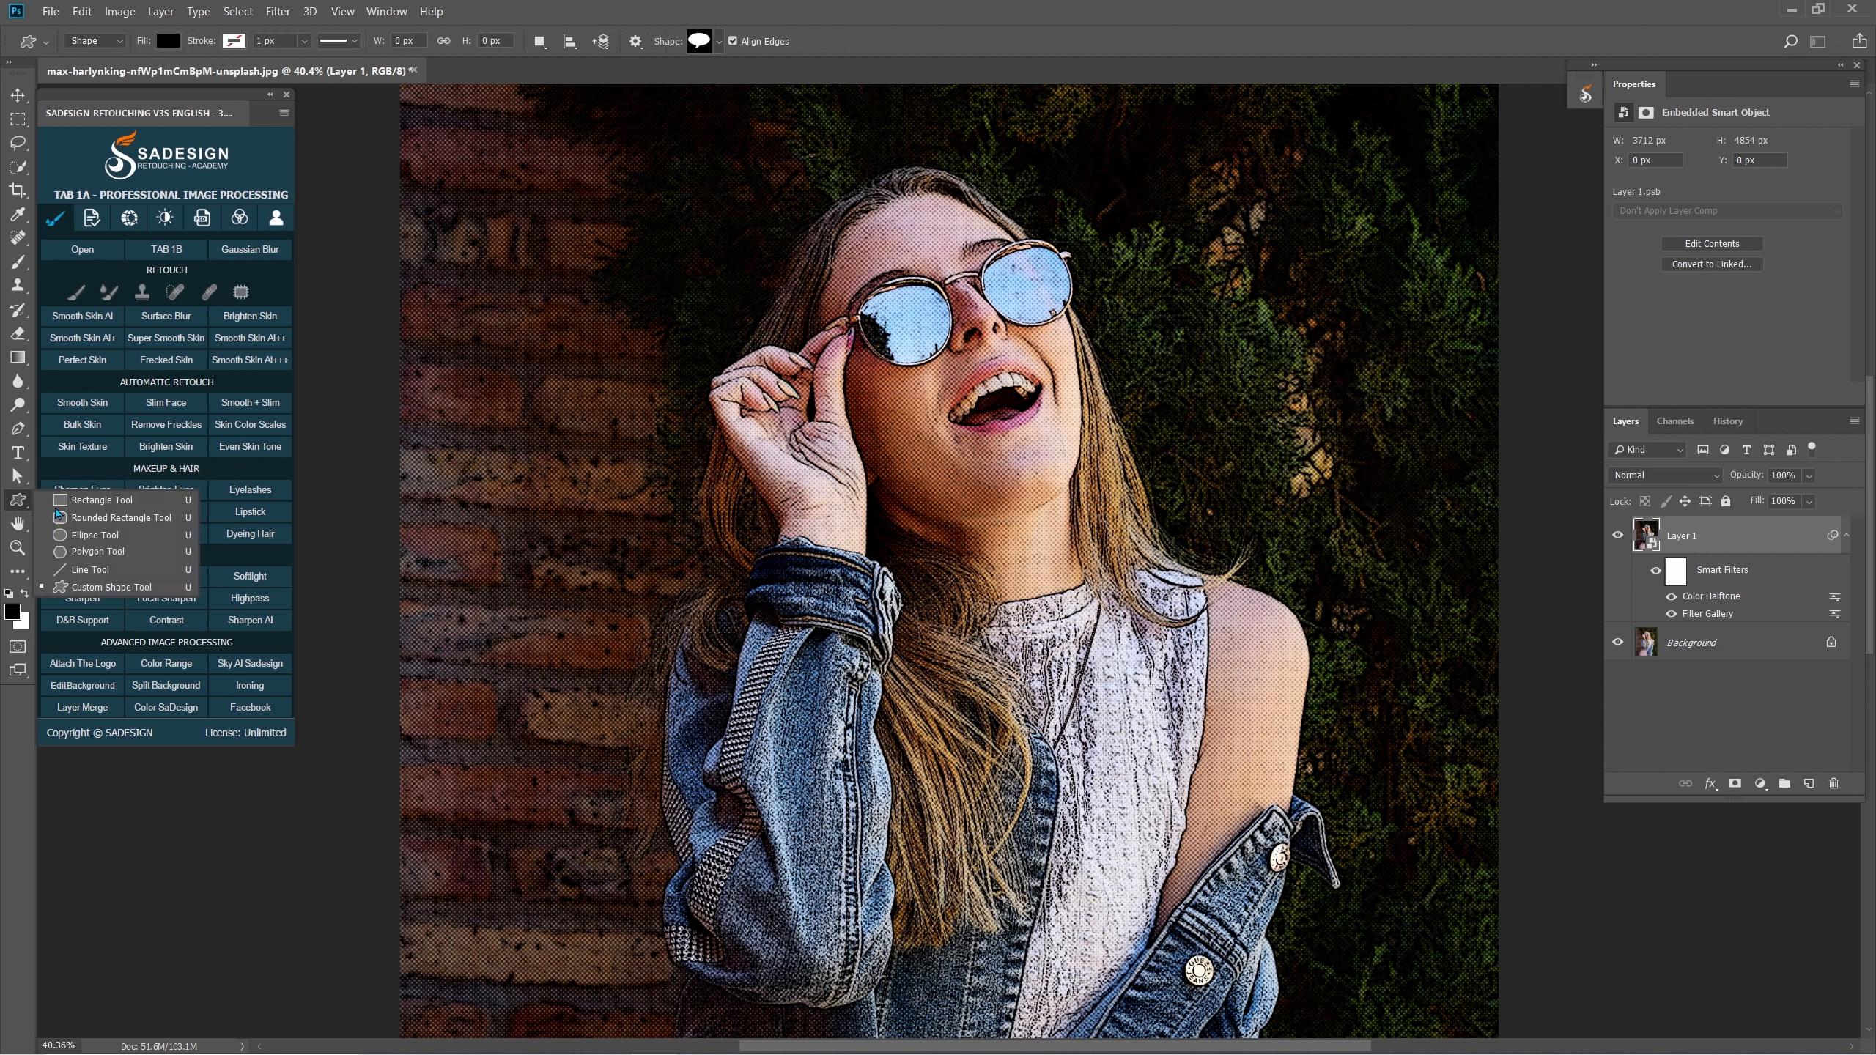
{"action": "left_click", "coordinate": [157, 593]}
{"action": "left_click", "coordinate": [103, 41]}
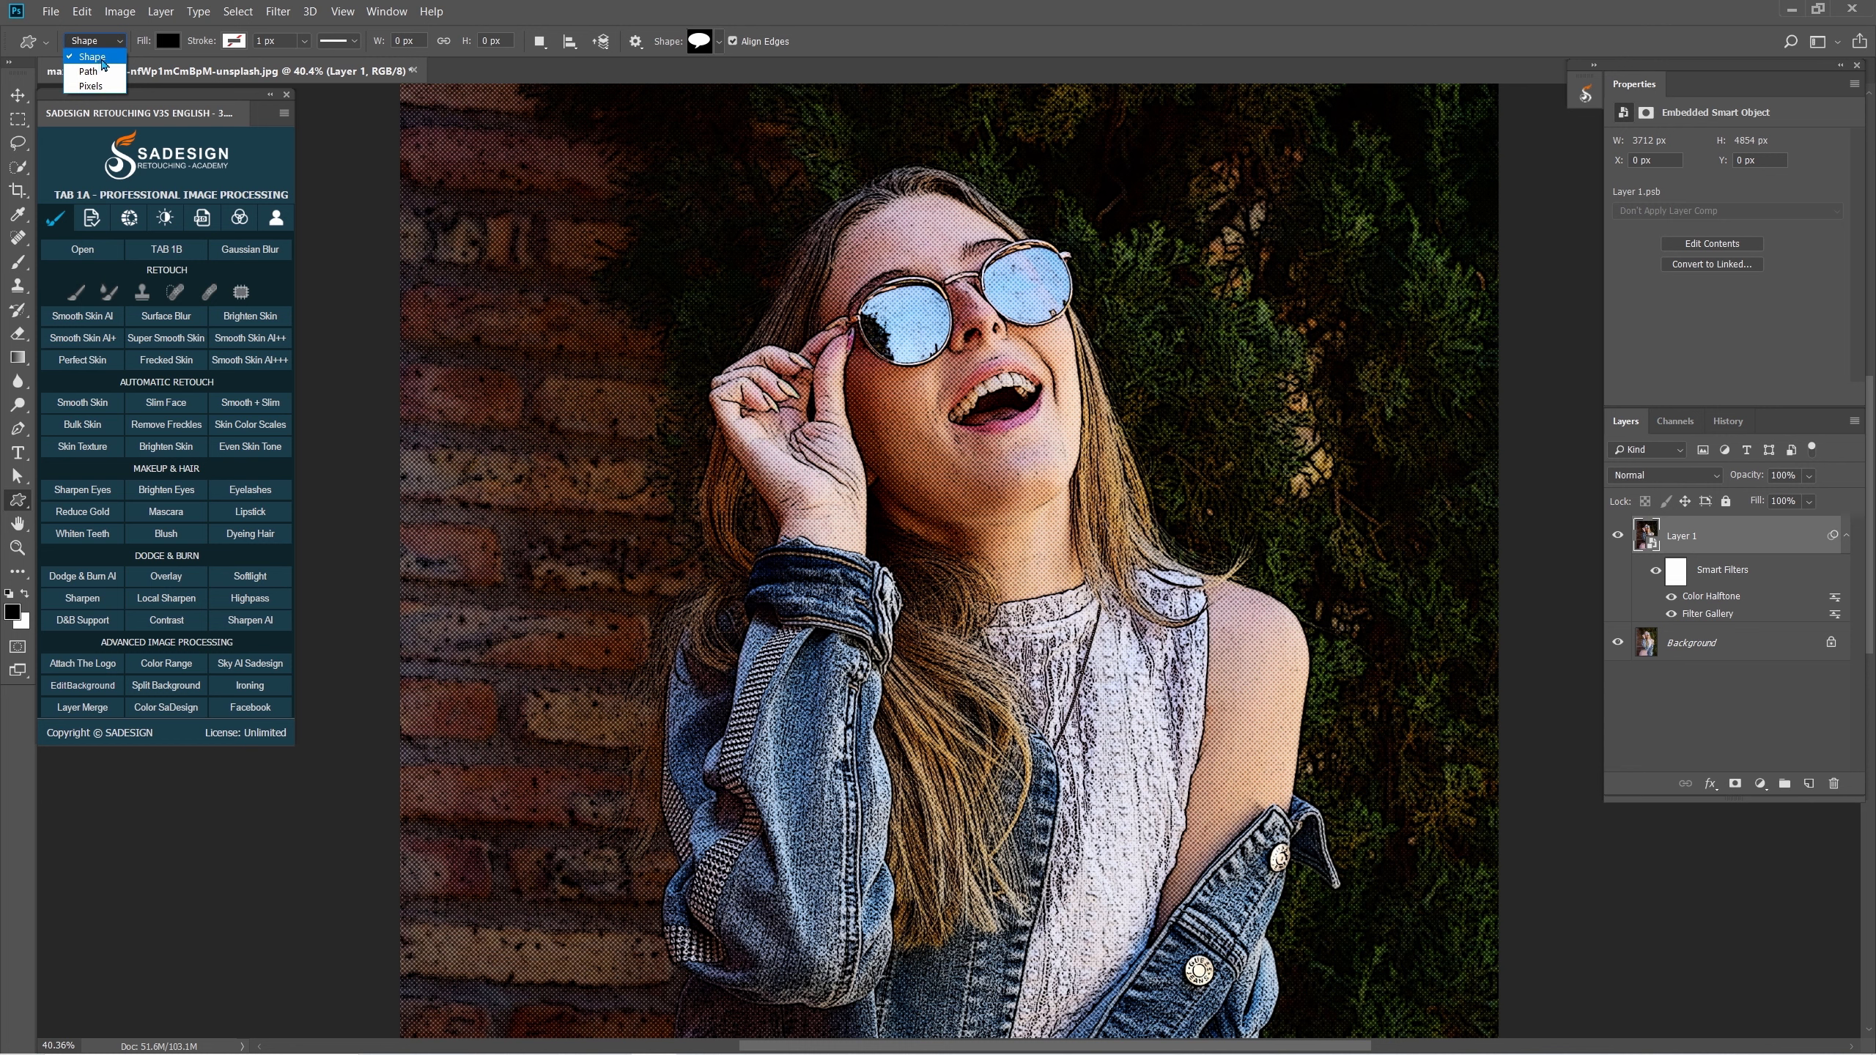
{"action": "left_click", "coordinate": [103, 60]}
{"action": "left_click", "coordinate": [169, 41]}
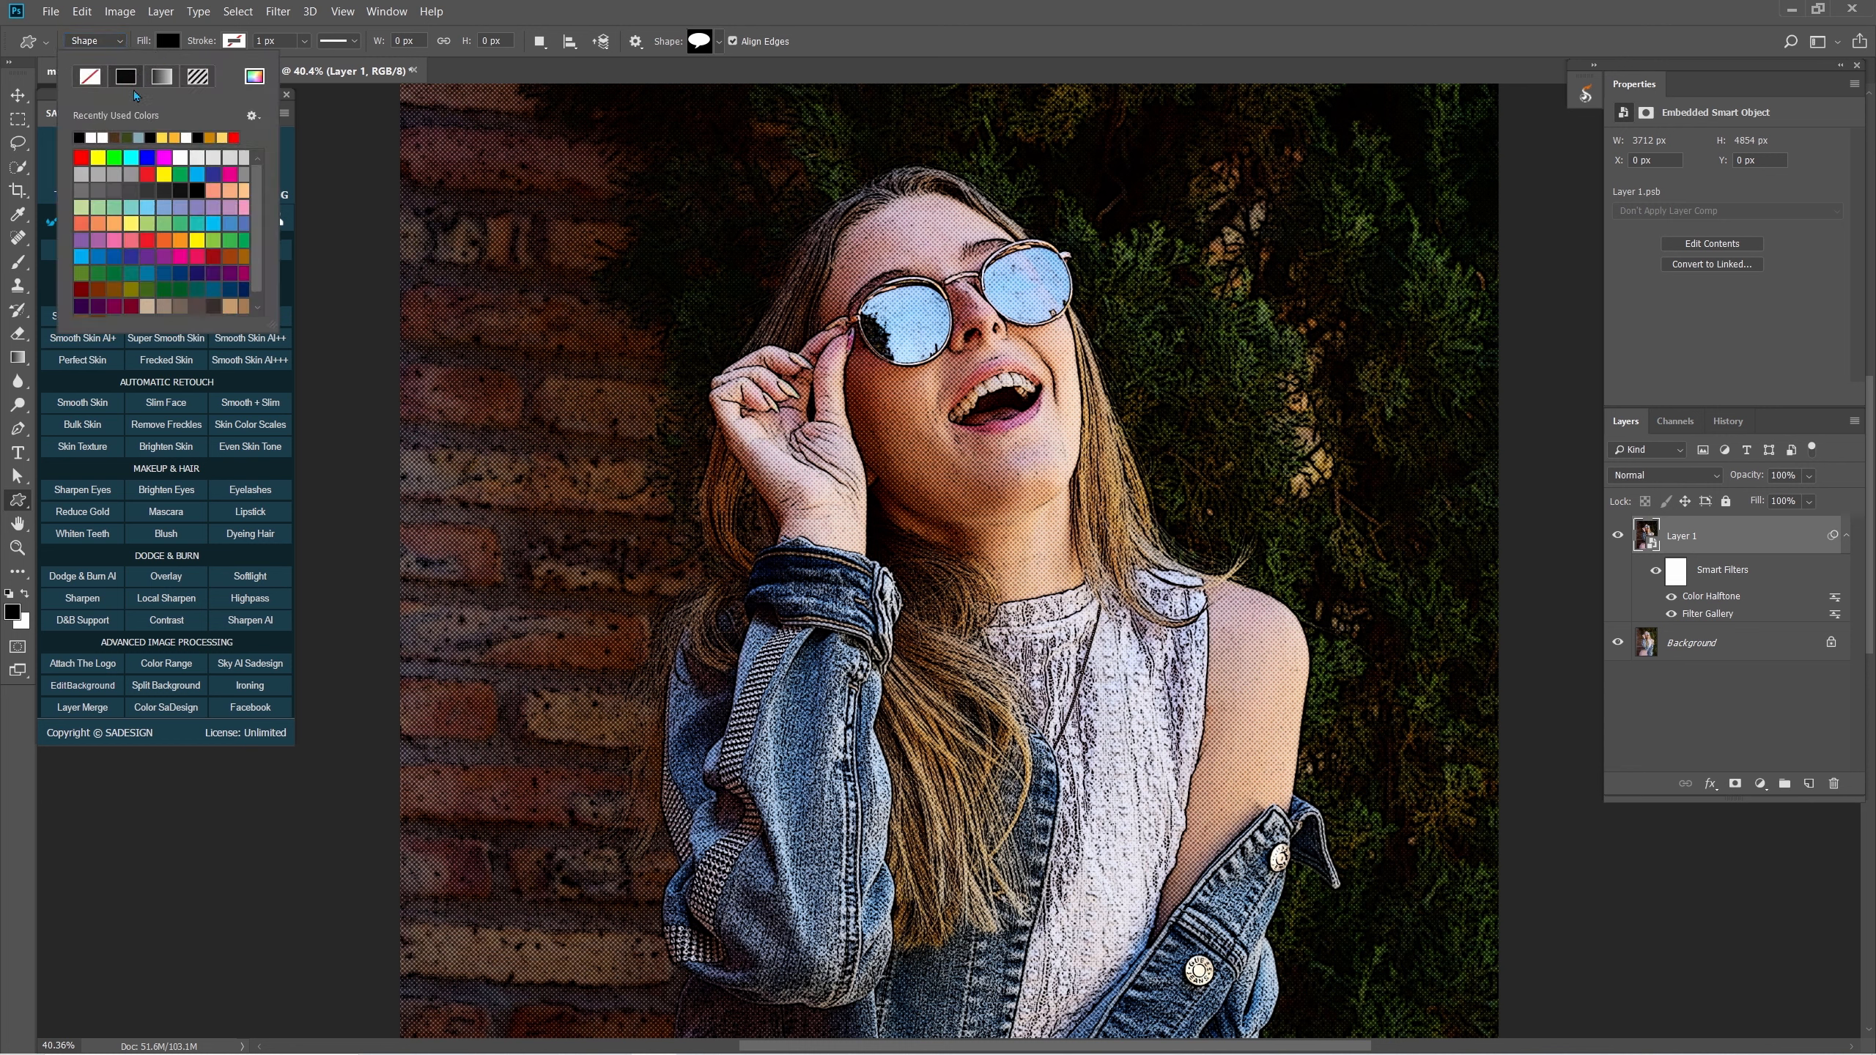
{"action": "left_click", "coordinate": [91, 138]}
{"action": "key", "text": "Return"}
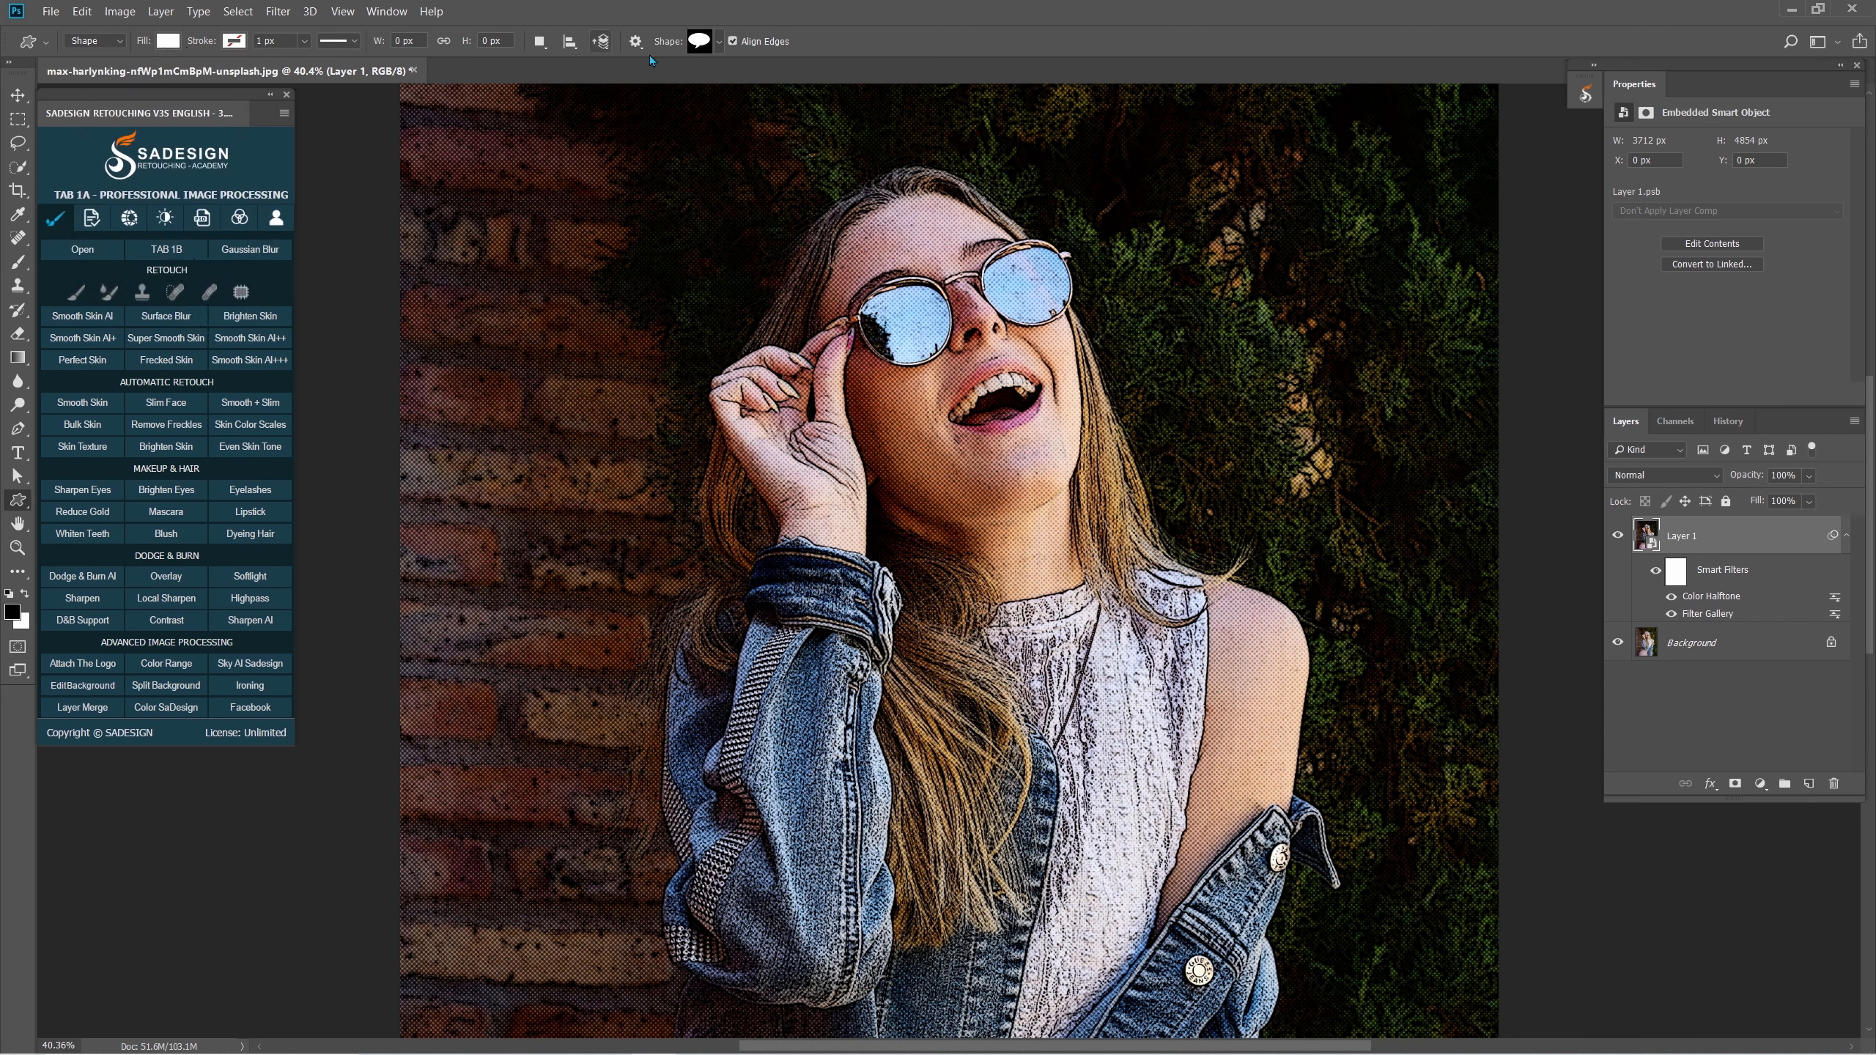
Draw a speech bubble custom shape about 592 px wide on the dark foliage beside the woman's face.
{"action": "left_click", "coordinate": [717, 43]}
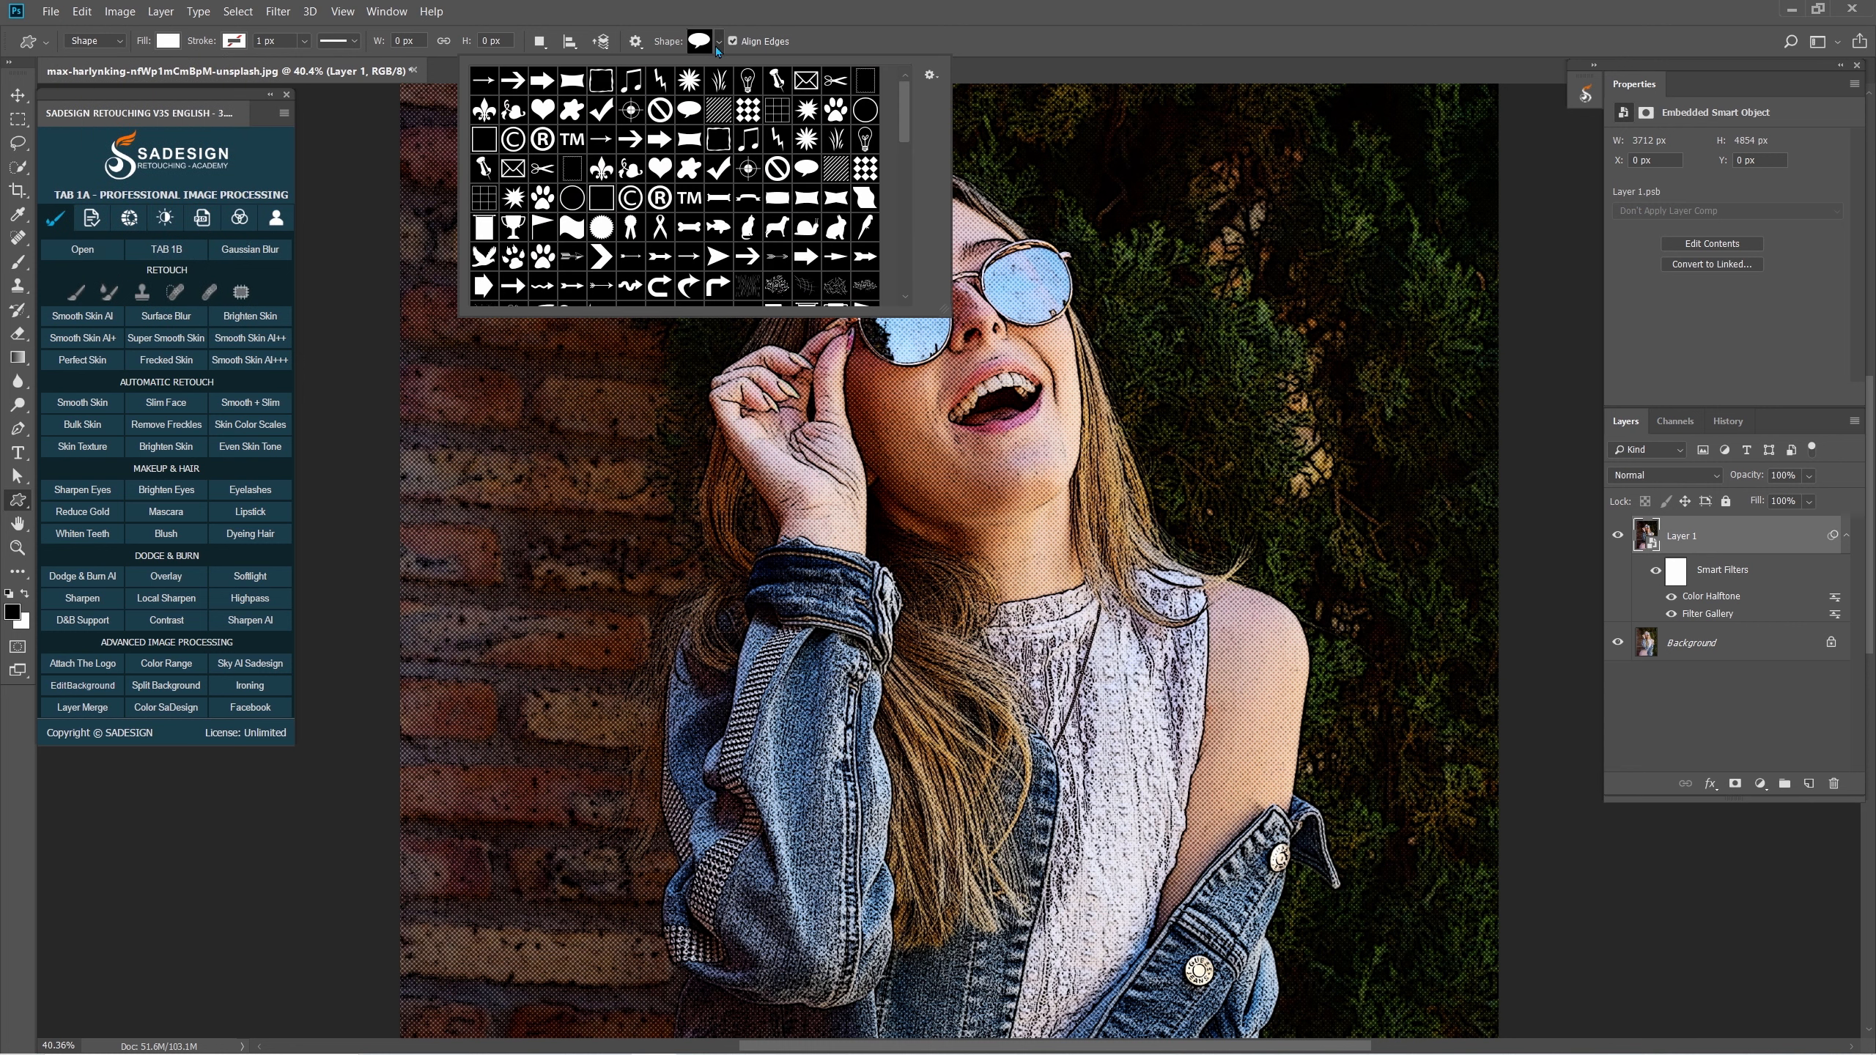
{"action": "double_click", "coordinate": [690, 110]}
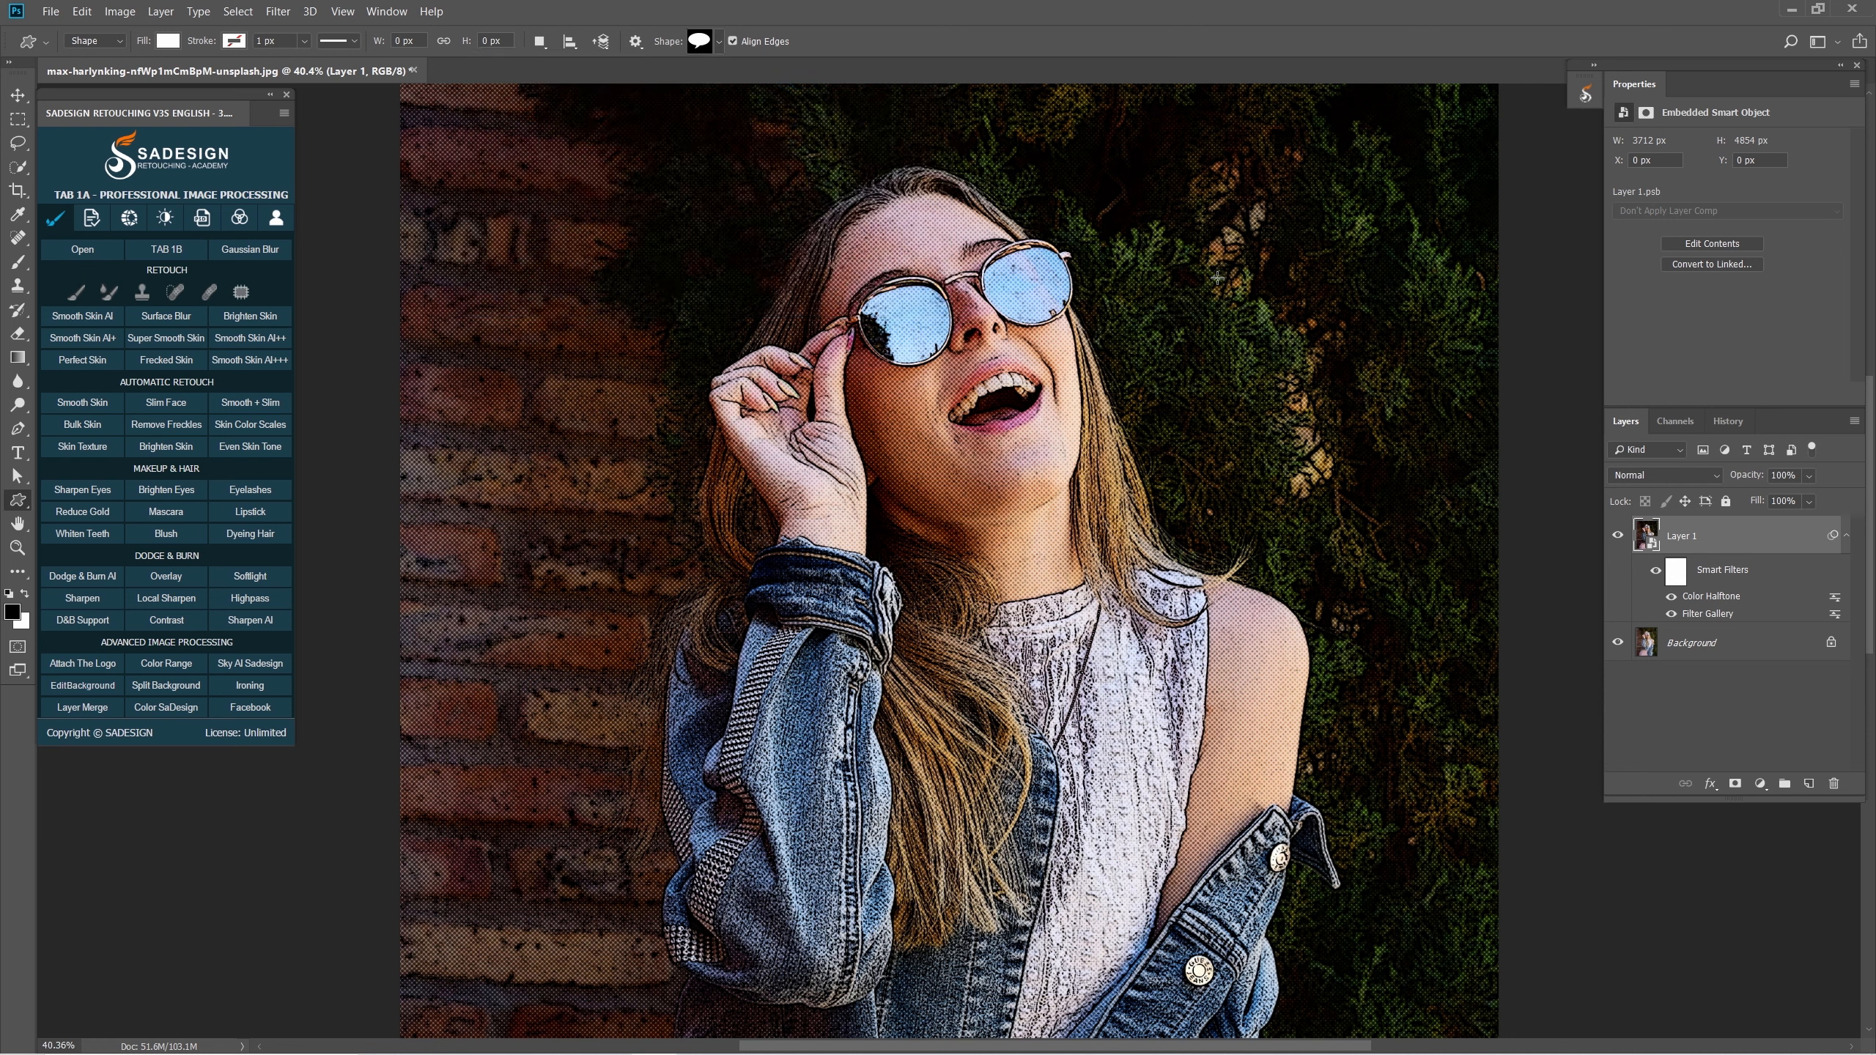
{"action": "left_click_drag", "start_coordinate": [1217, 278], "coordinate": [1387, 426]}
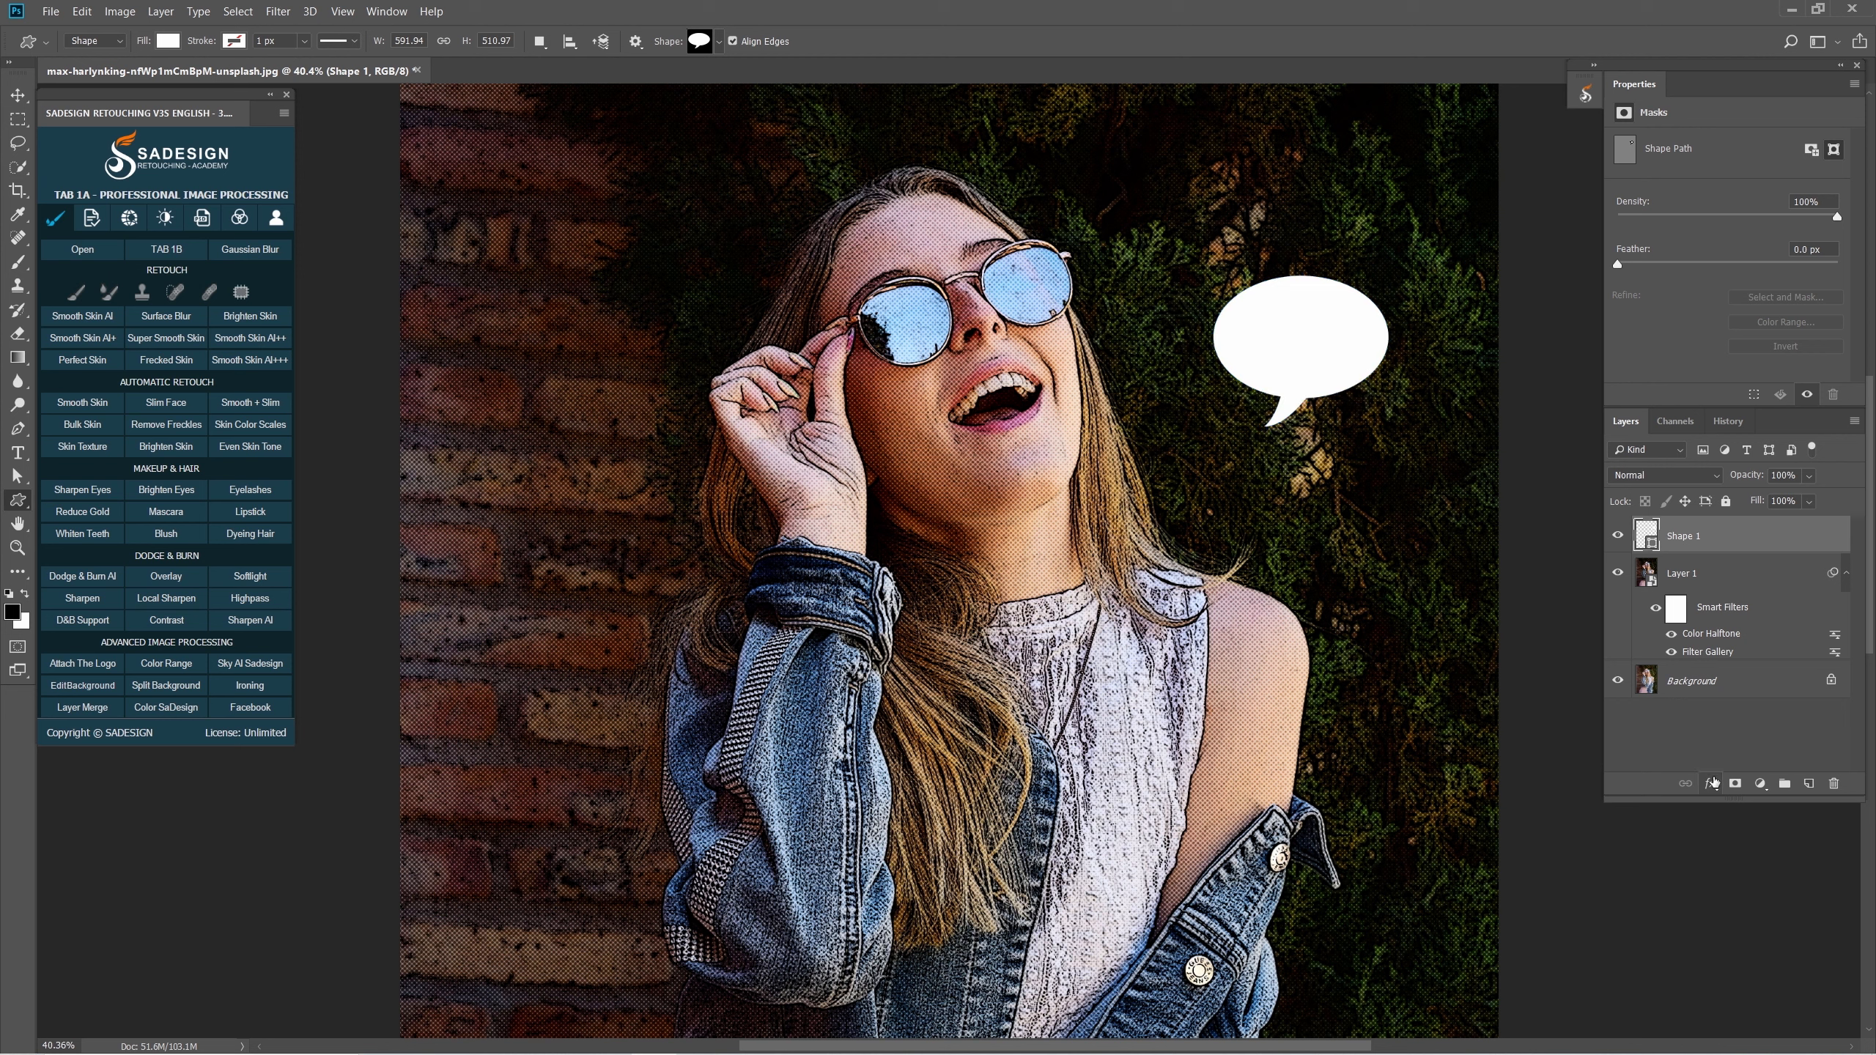
Add a black 20 px outside Stroke layer style at 100% opacity to the speech bubble.
{"action": "left_click", "coordinate": [1712, 783]}
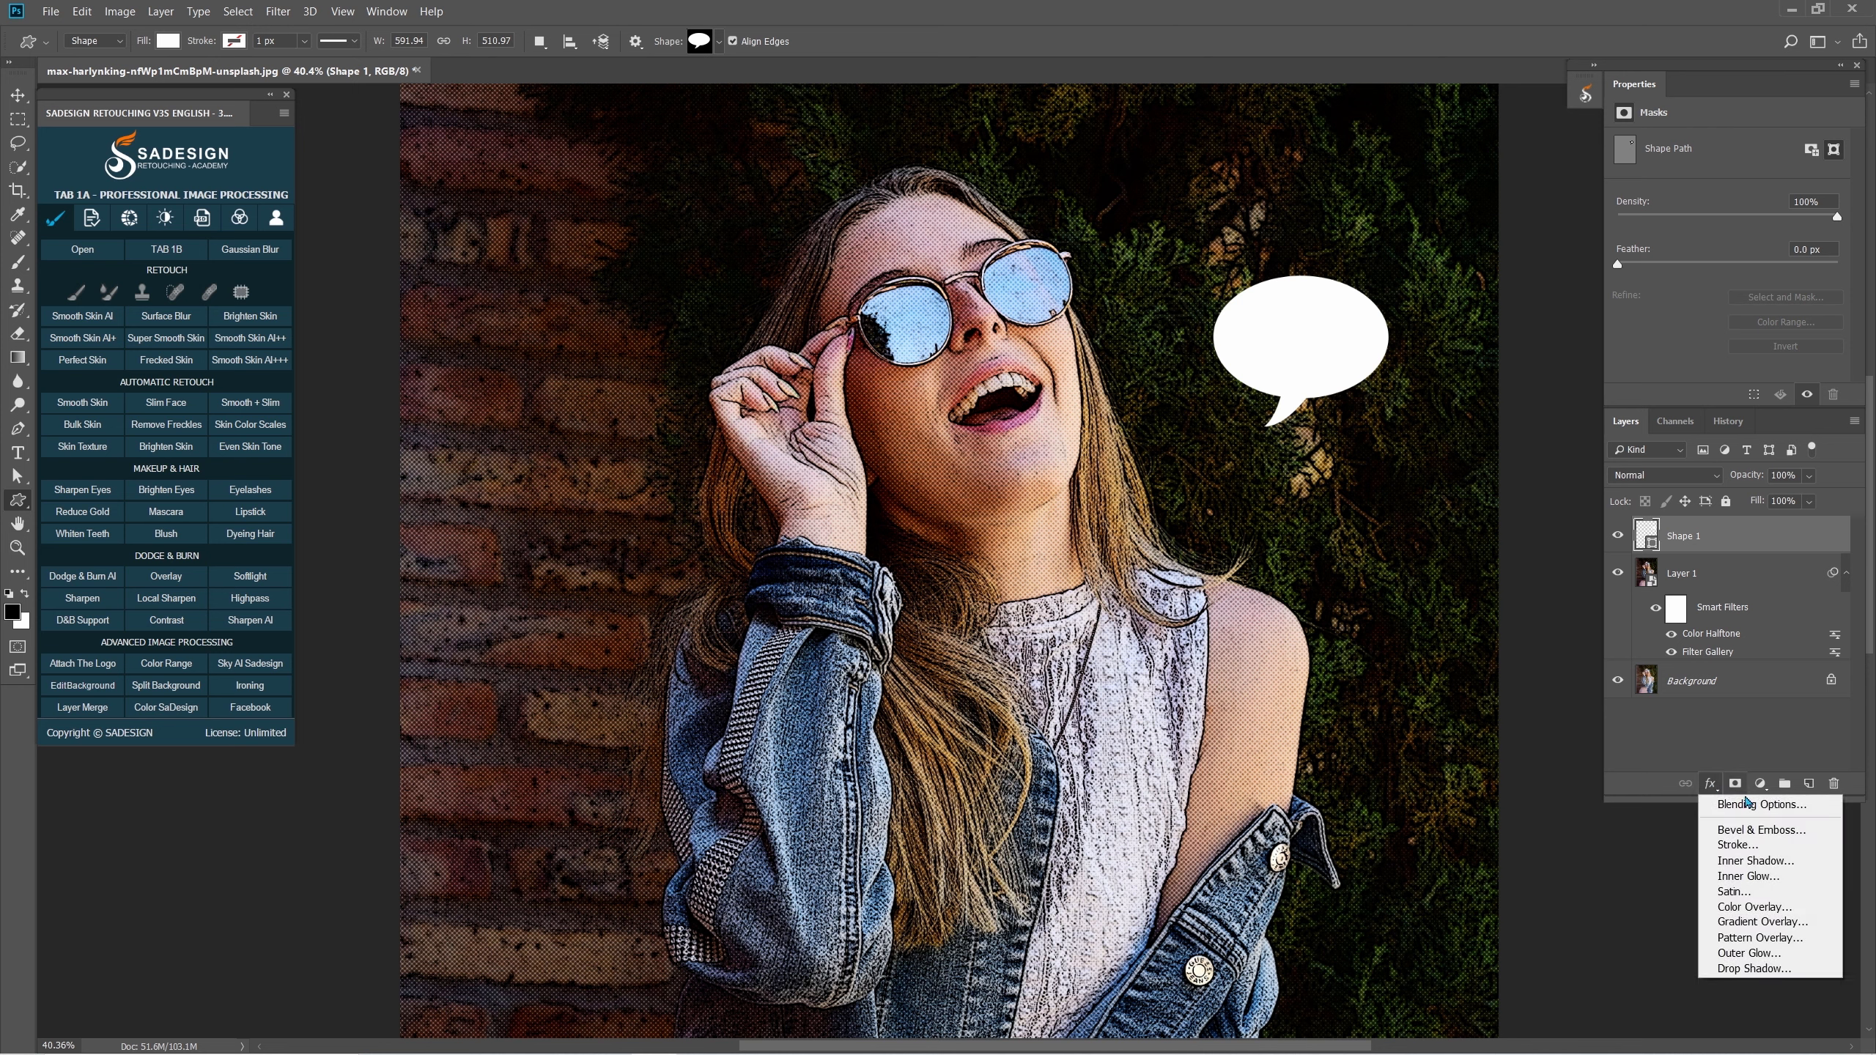
{"action": "left_click", "coordinate": [1802, 806]}
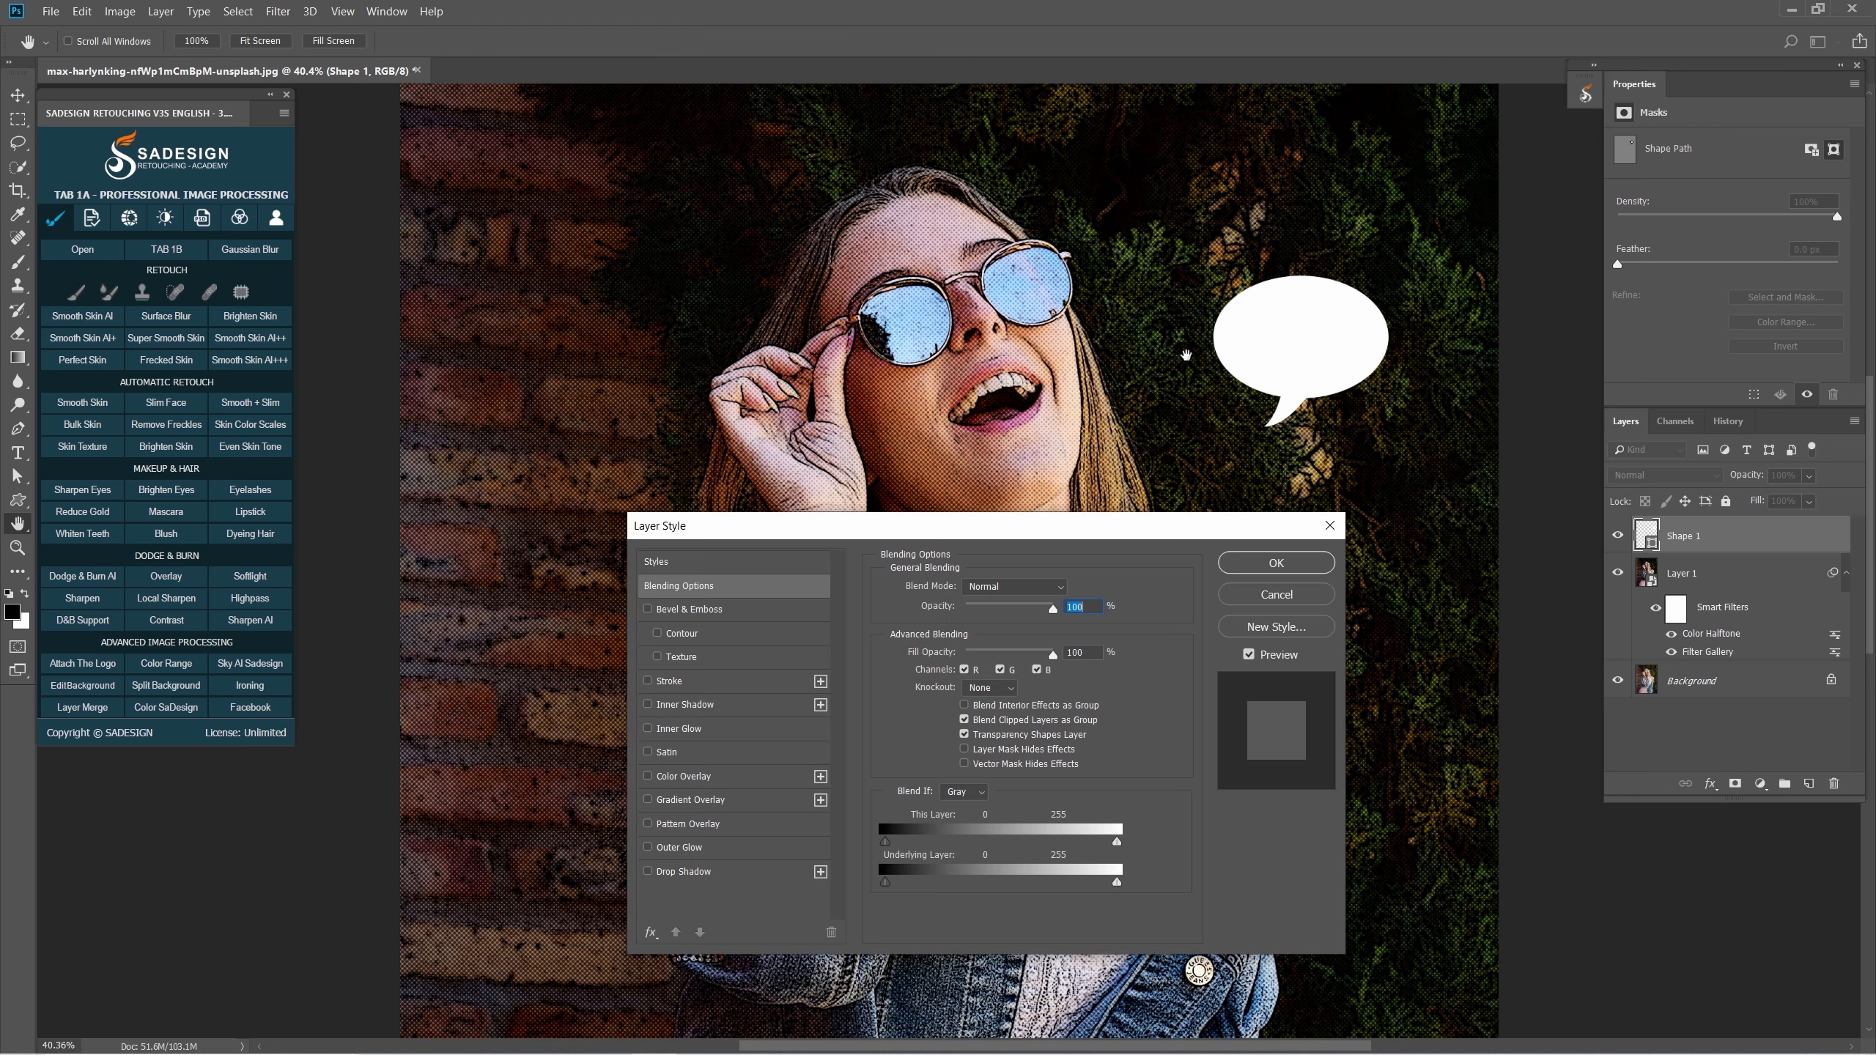
{"action": "left_click", "coordinate": [669, 680]}
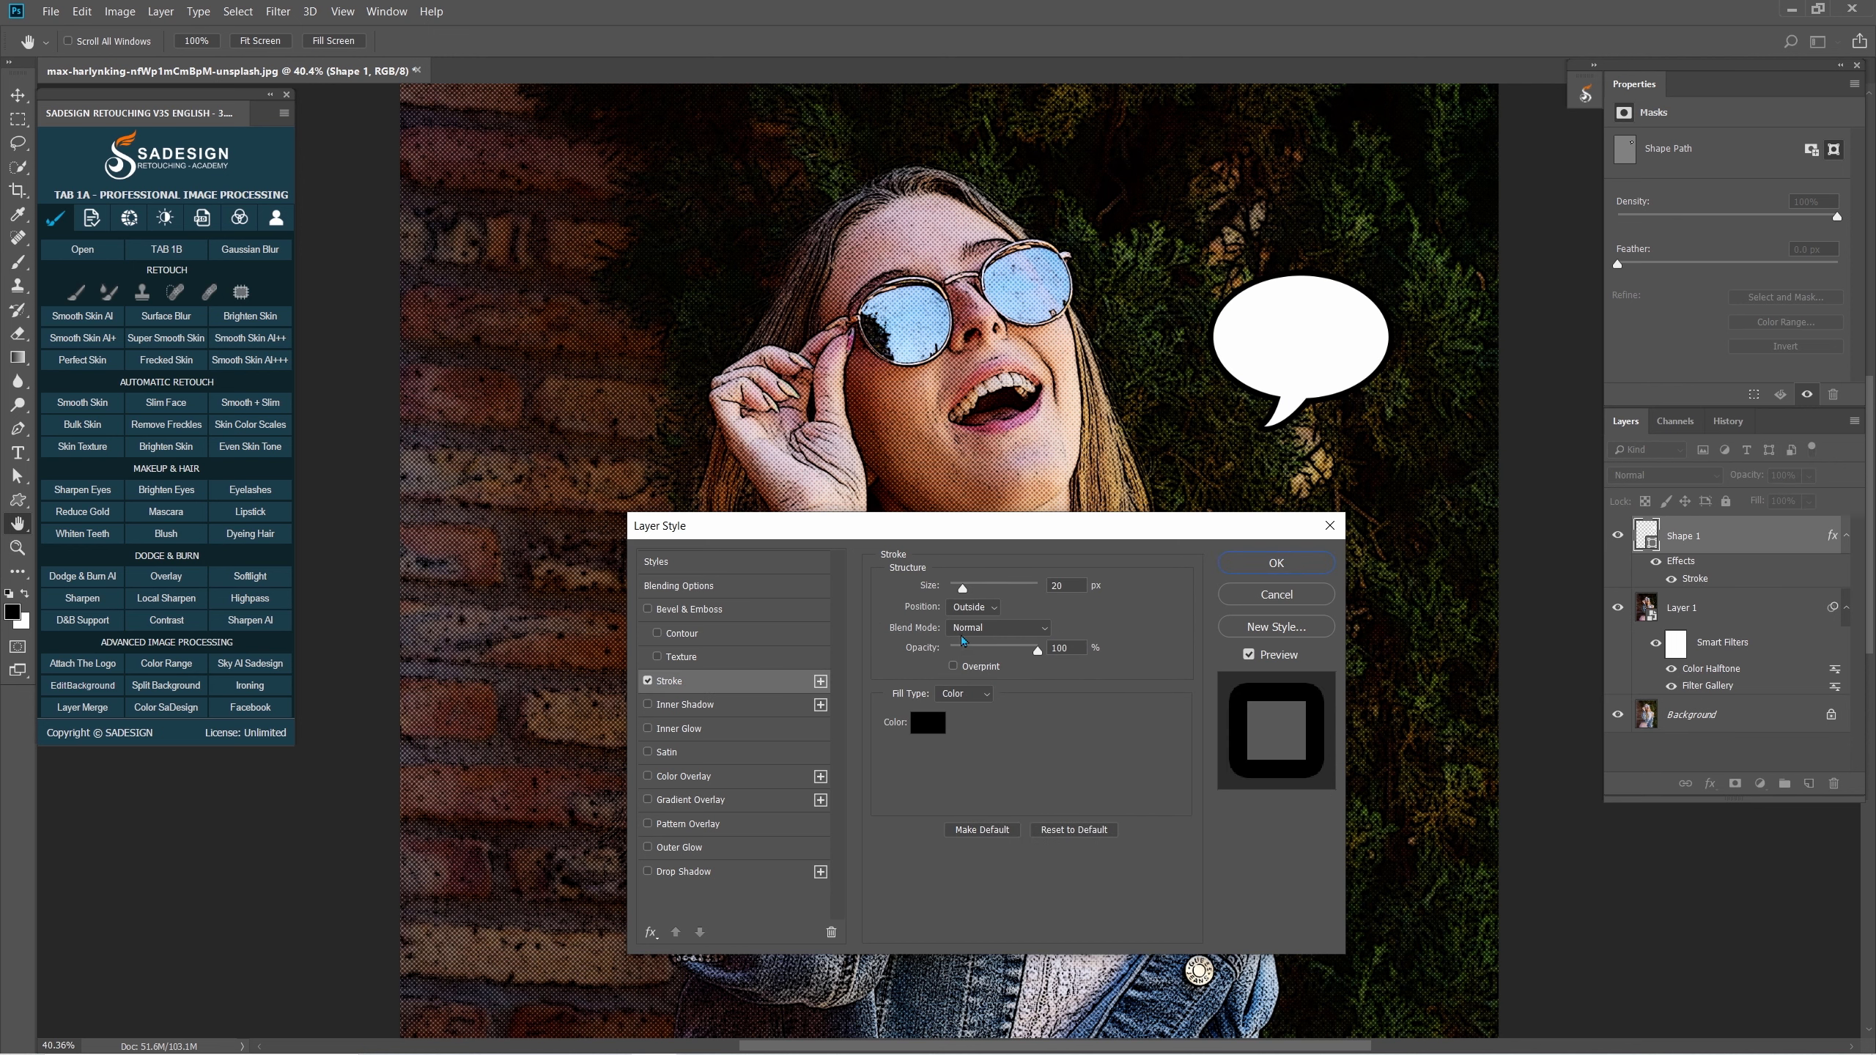
{"action": "left_click", "coordinate": [1072, 584]}
{"action": "left_click", "coordinate": [1248, 654]}
{"action": "left_click", "coordinate": [1248, 654]}
{"action": "left_click", "coordinate": [1255, 562]}
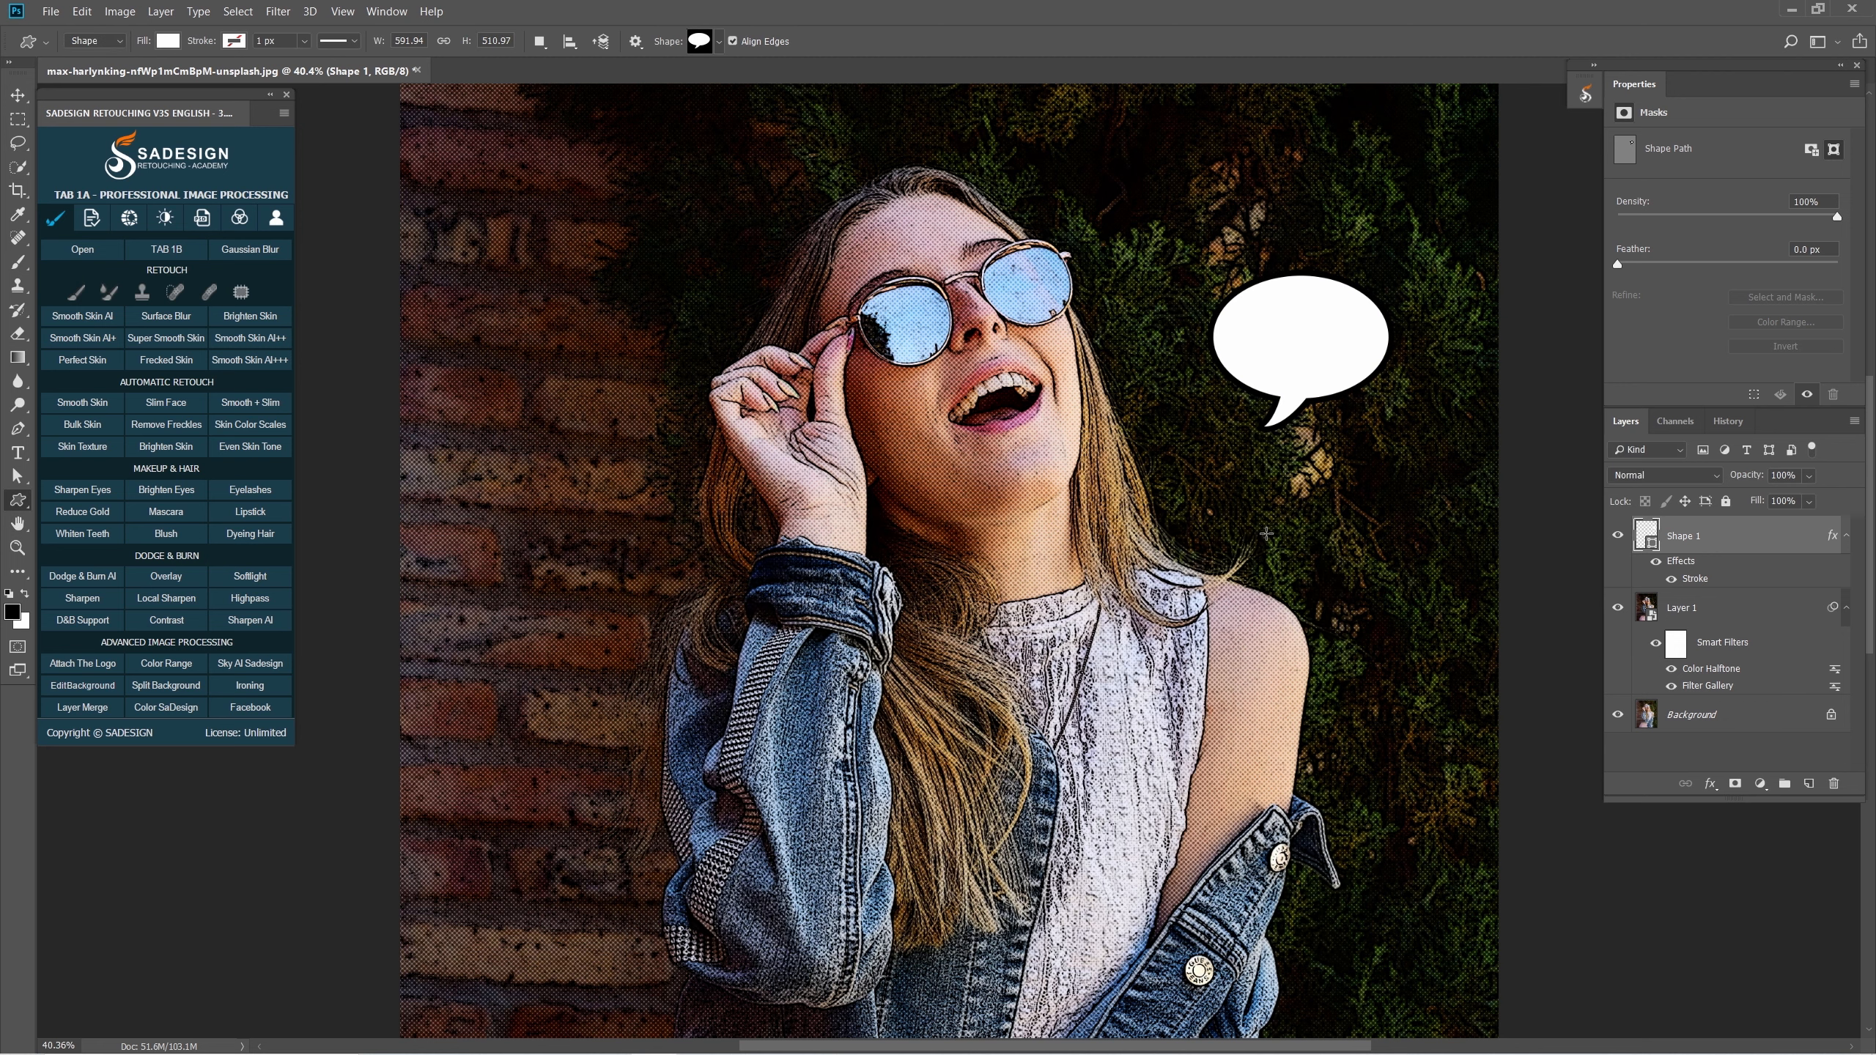
Move the speech bubble closer to the woman's face, scale it to about 114% and rotate it about 3.9°.
{"action": "left_click", "coordinate": [18, 95]}
{"action": "left_click_drag", "start_coordinate": [1289, 356], "coordinate": [1248, 300]}
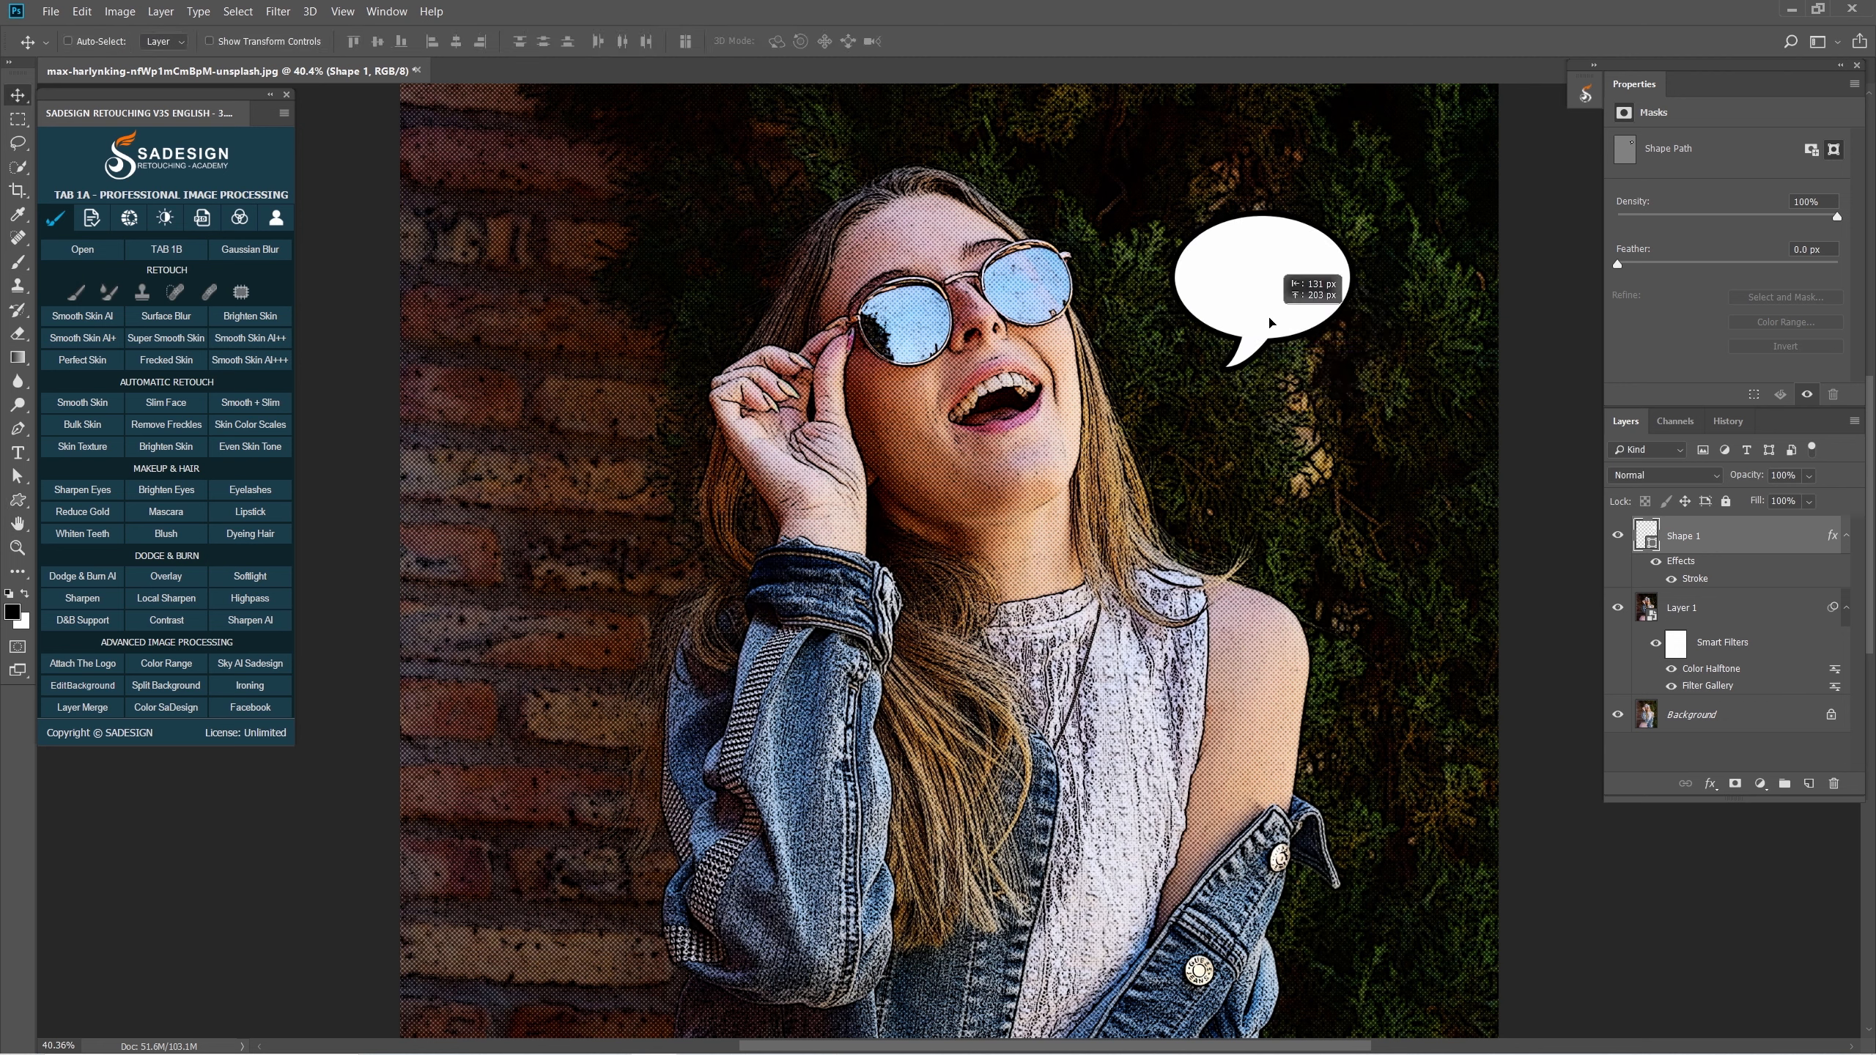
{"action": "key", "text": "ctrl+t"}
{"action": "left_click_drag", "start_coordinate": [1345, 370], "coordinate": [1357, 380]}
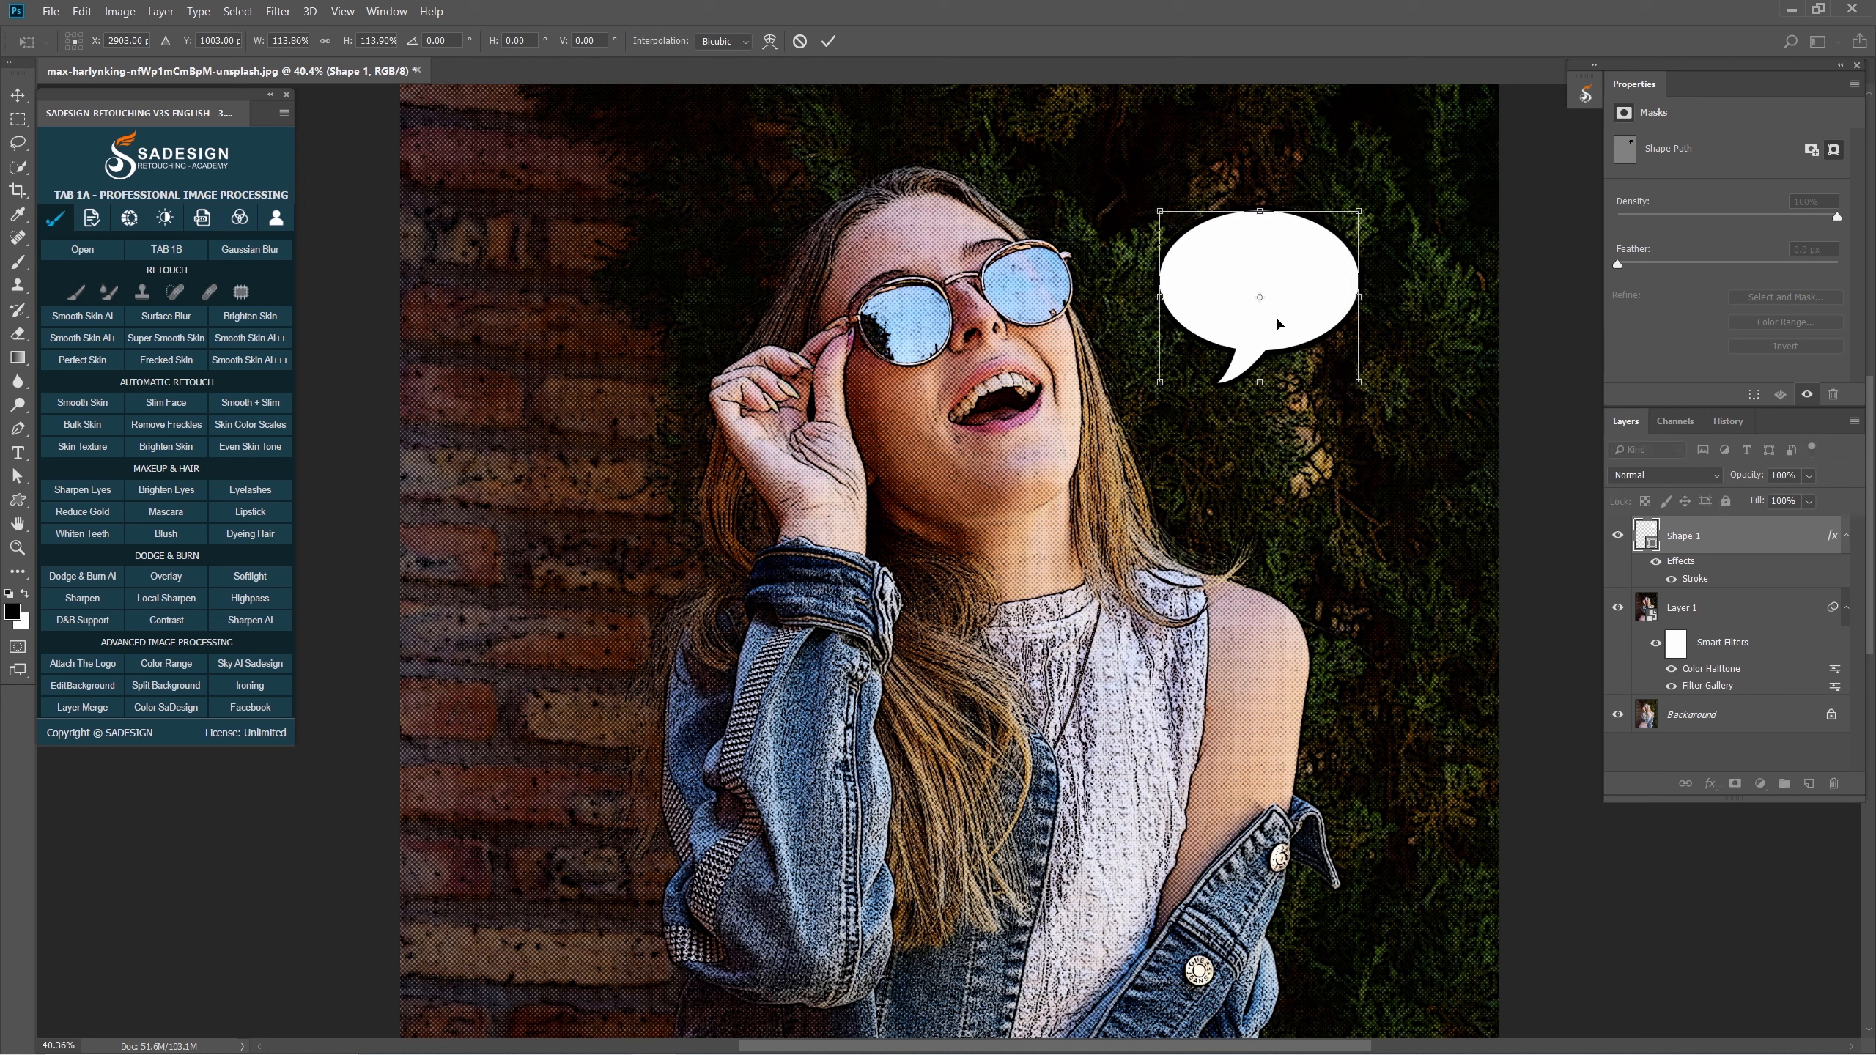
{"action": "left_click_drag", "start_coordinate": [1285, 322], "coordinate": [1268, 327]}
{"action": "left_click_drag", "start_coordinate": [1367, 358], "coordinate": [1366, 369]}
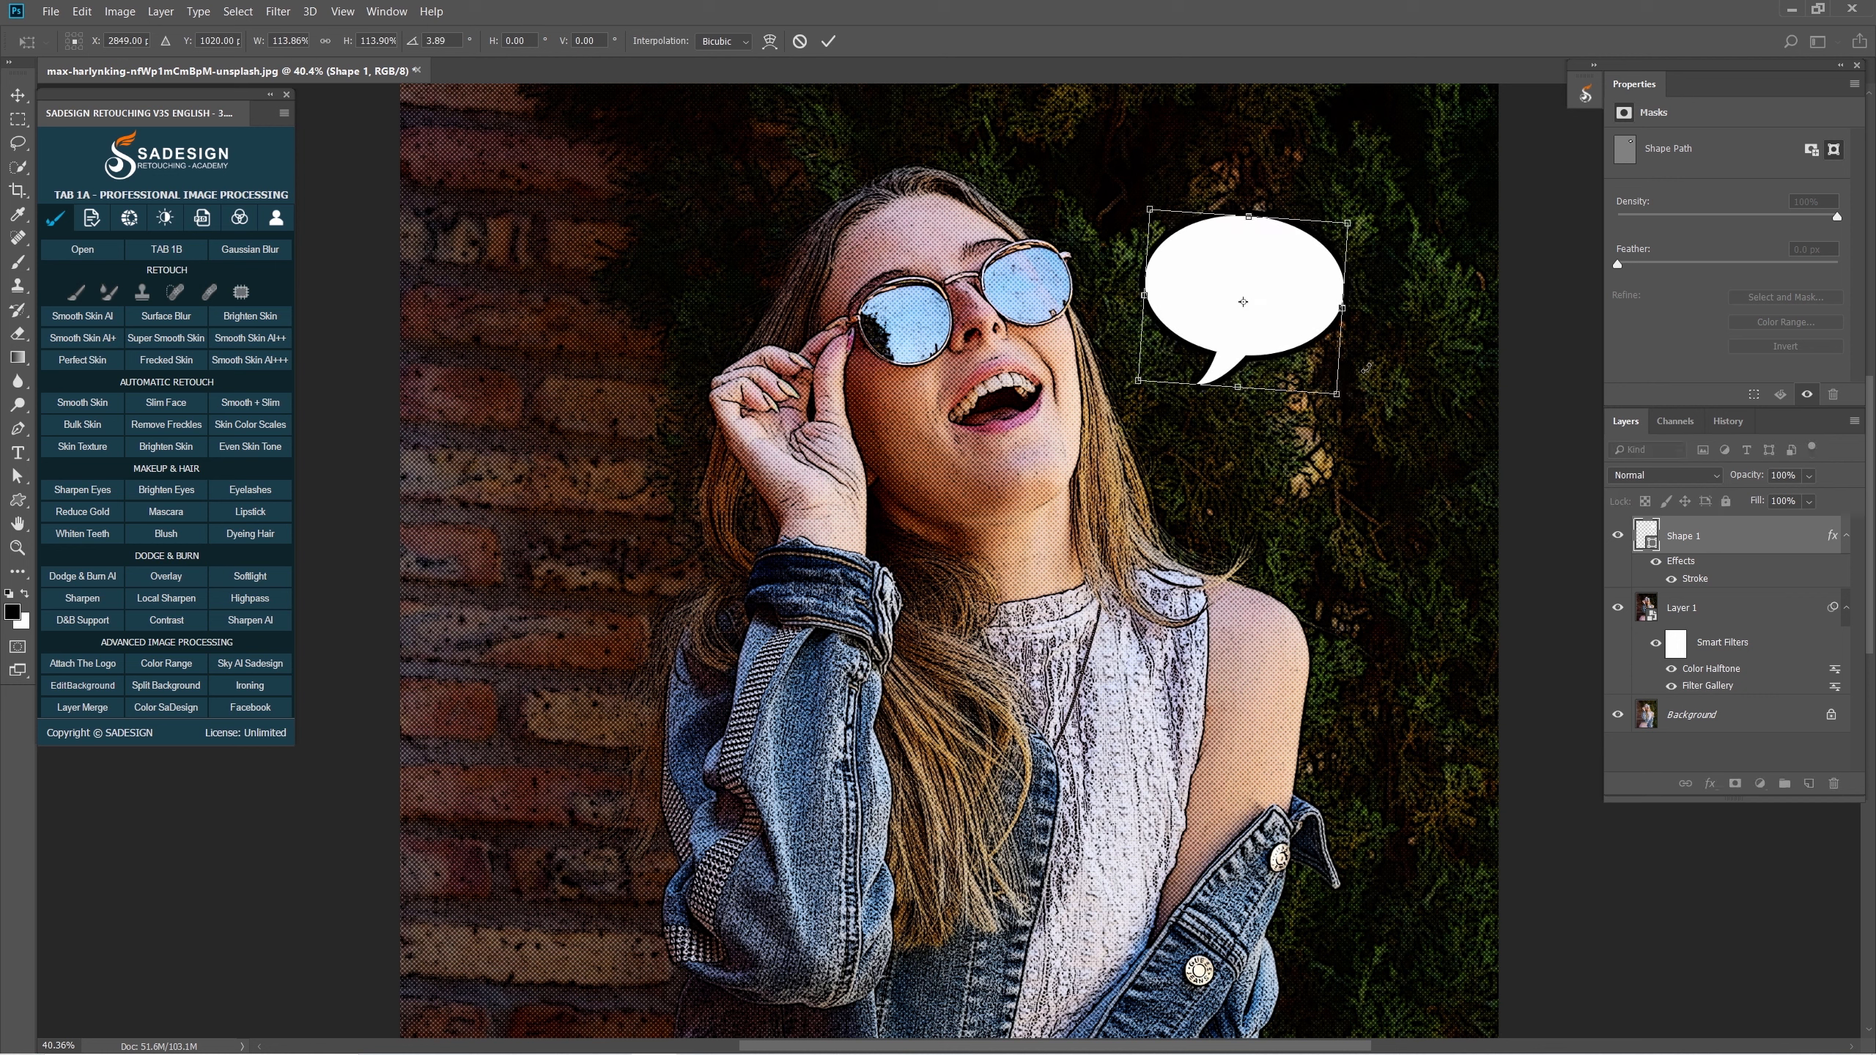
{"action": "key", "text": "Return"}
Add the text "Hi" inside the speech bubble using the #9Slide07 SVNRevolution font.
{"action": "left_click", "coordinate": [17, 452]}
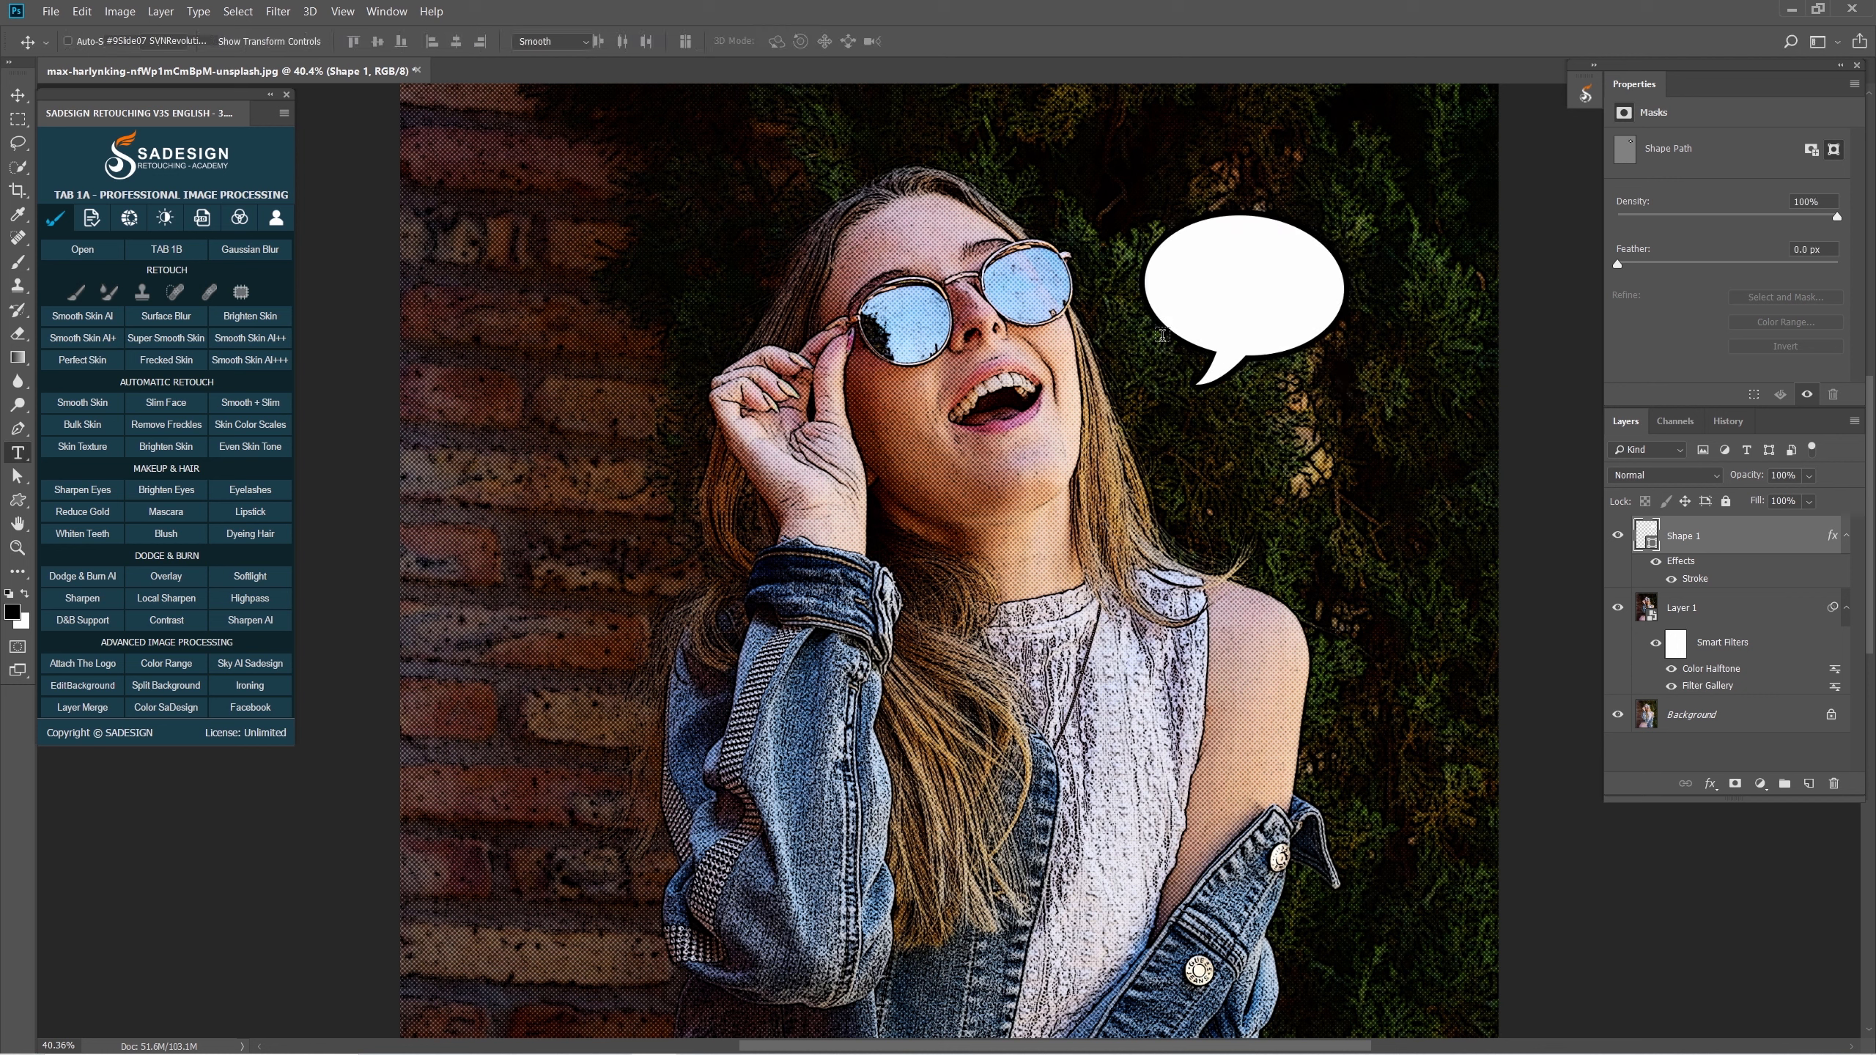
{"action": "left_click", "coordinate": [54, 453]}
{"action": "left_click", "coordinate": [227, 40]}
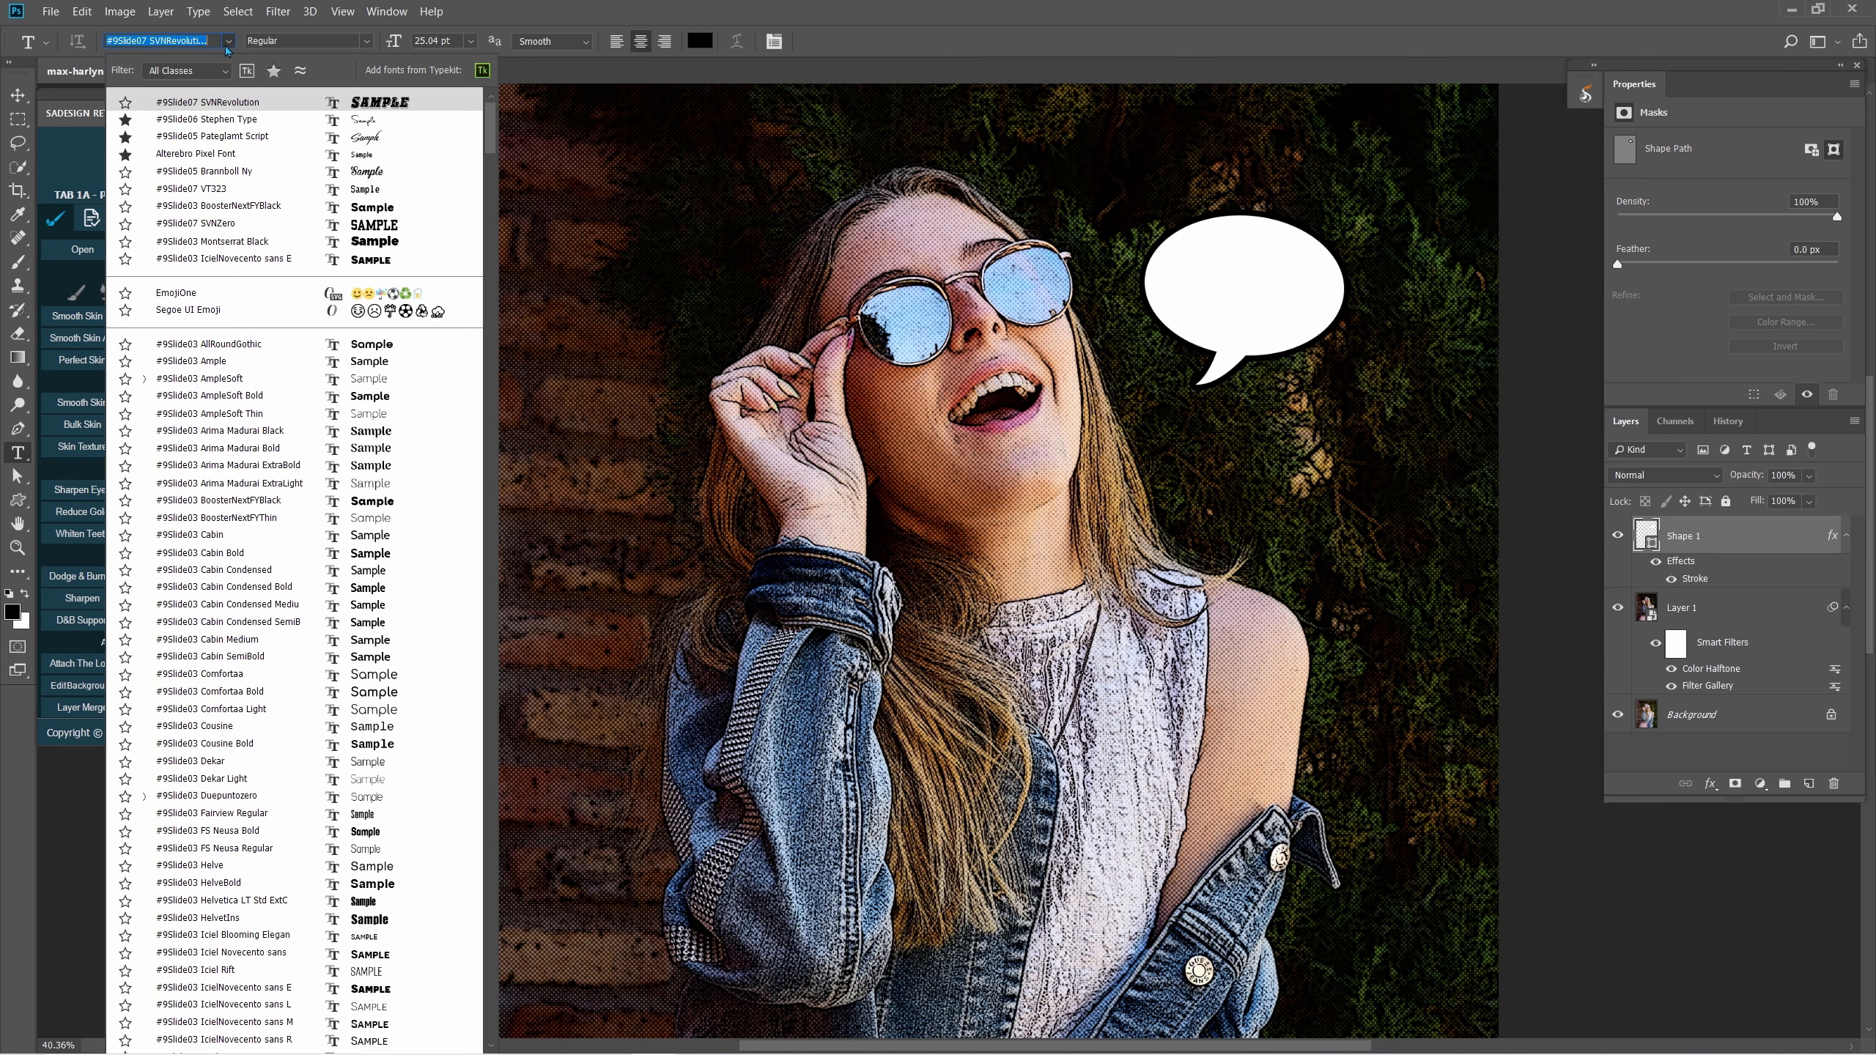
{"action": "left_click", "coordinate": [273, 102]}
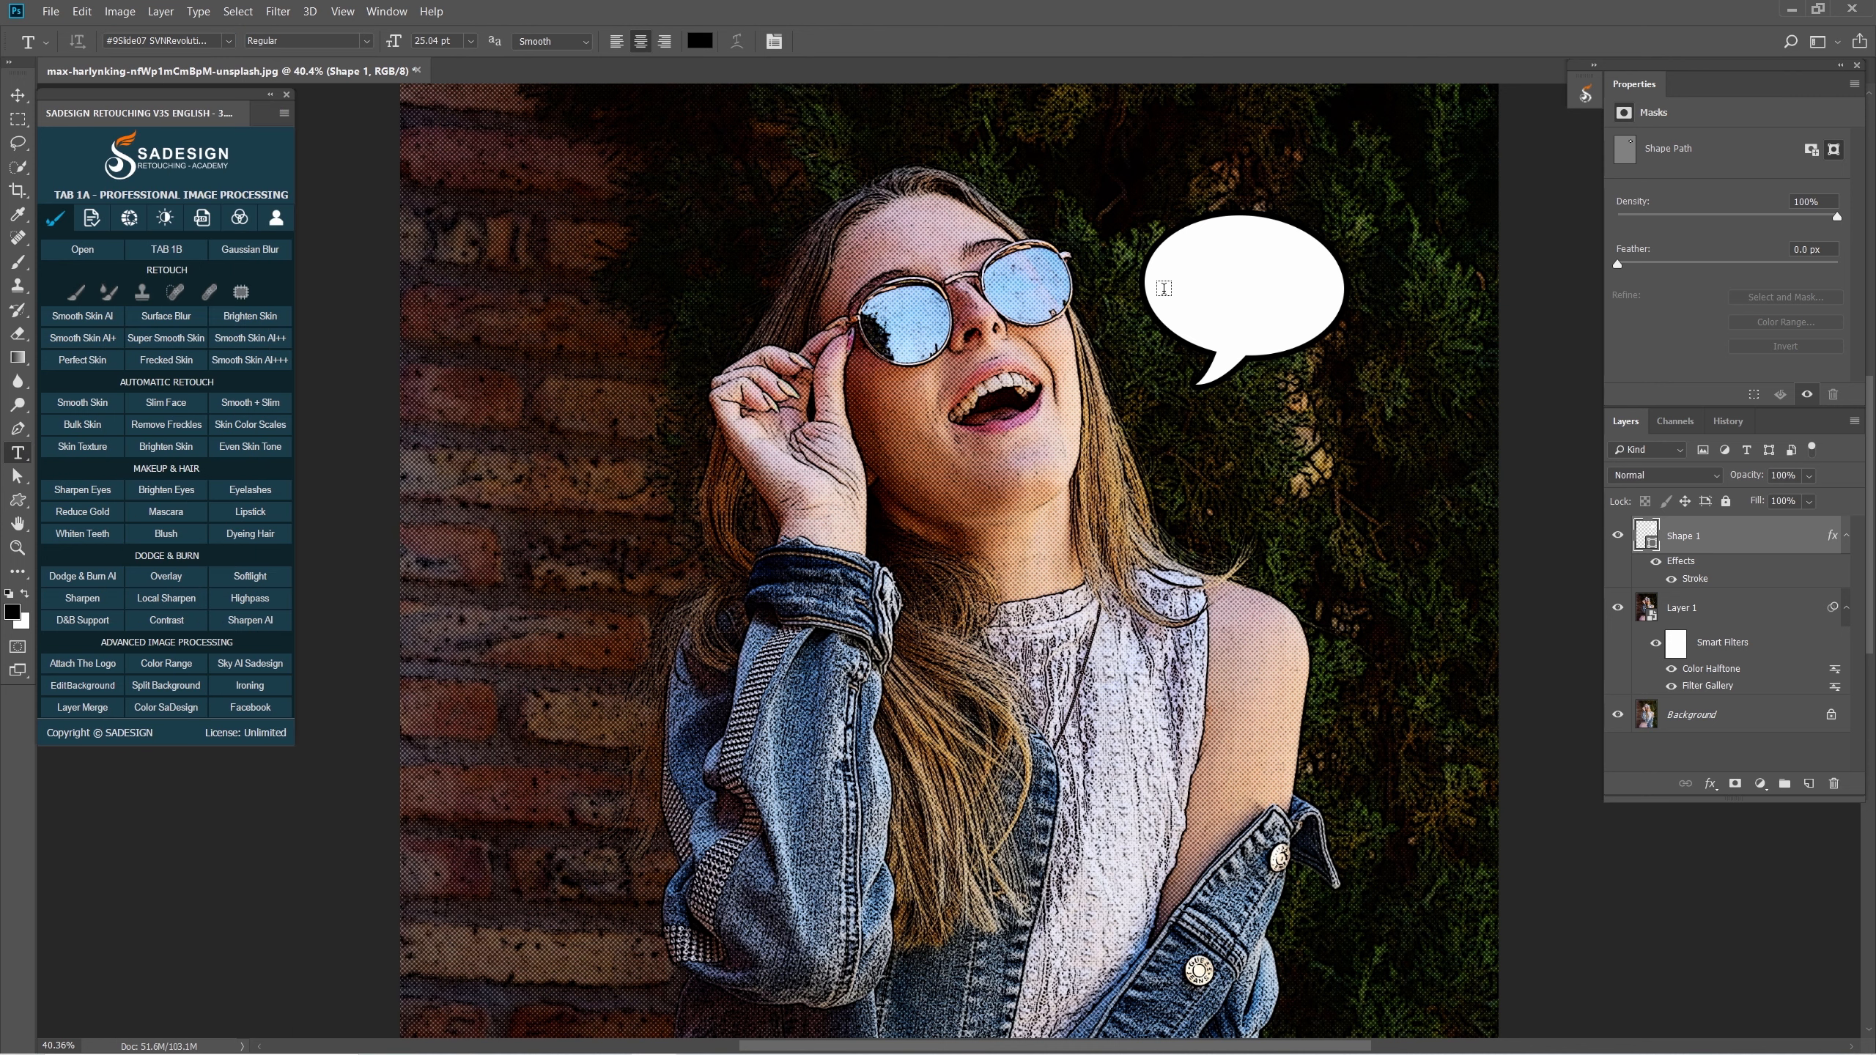
{"action": "left_click", "coordinate": [1228, 286]}
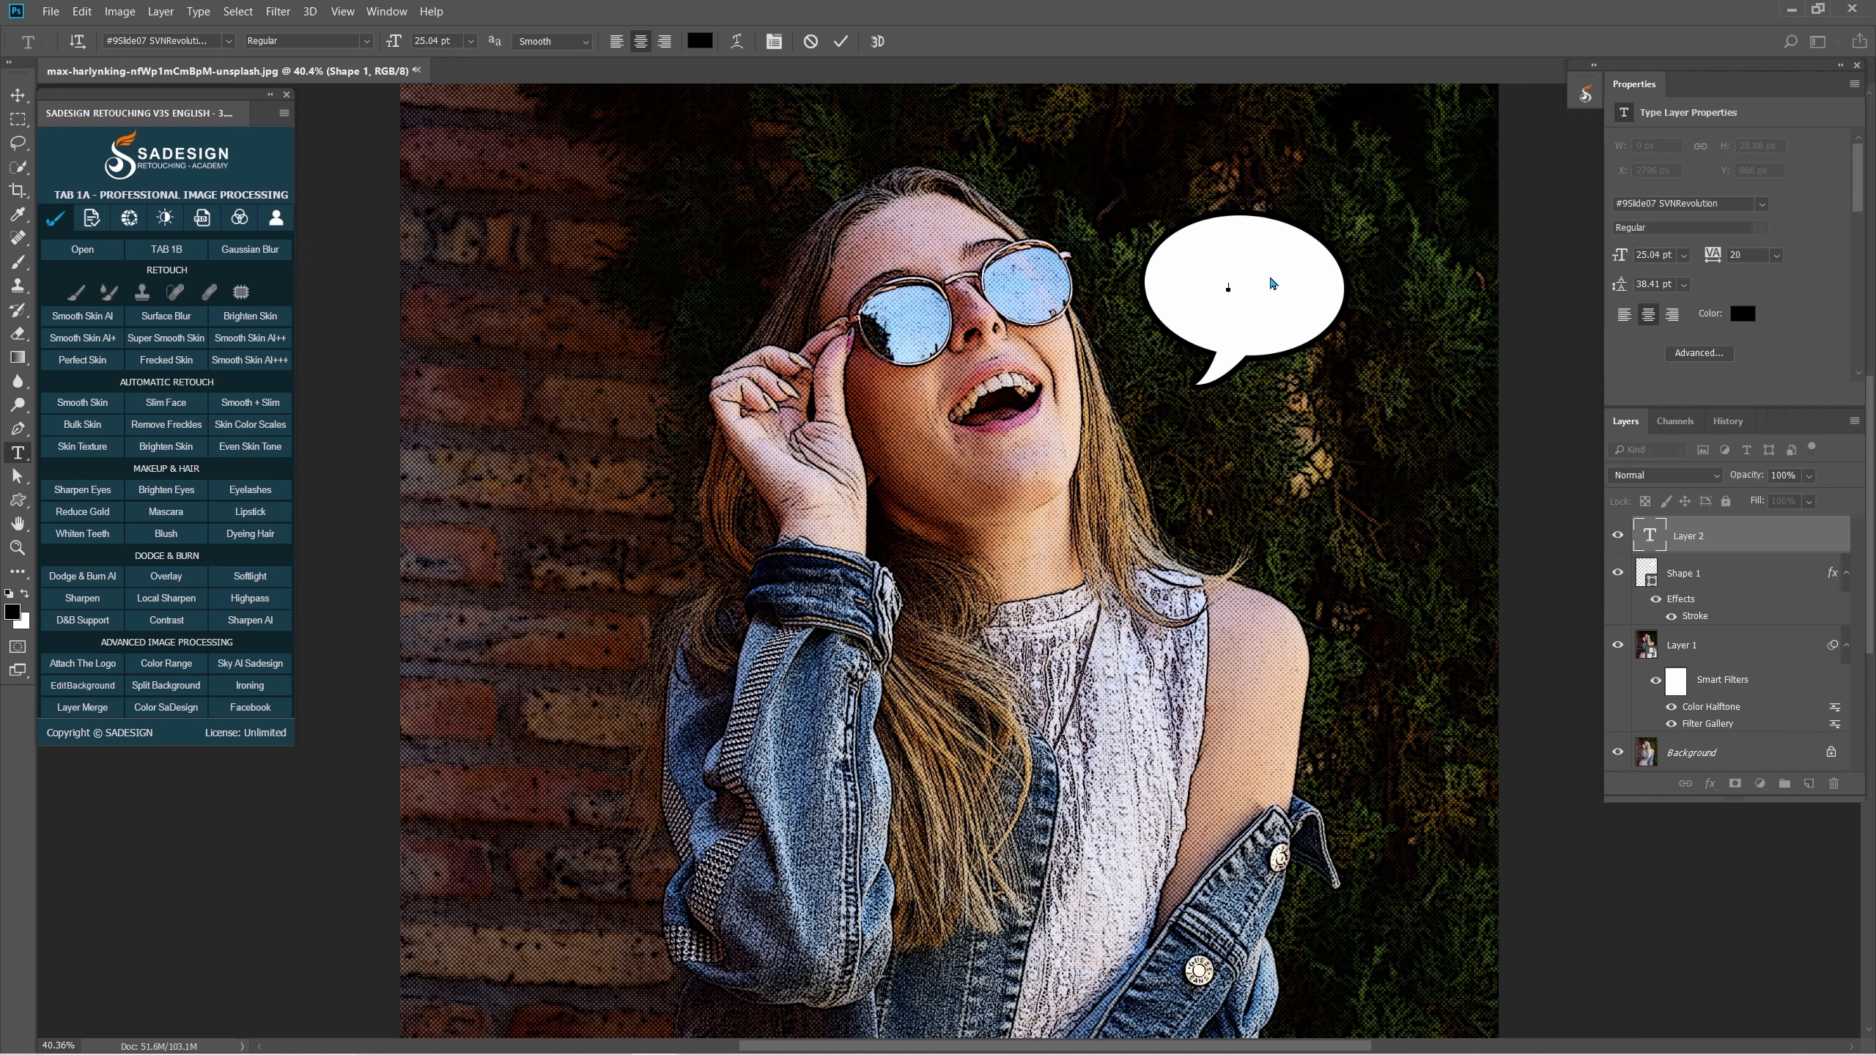
{"action": "type", "text": "Hi"}
{"action": "key", "text": "ctrl+Return"}
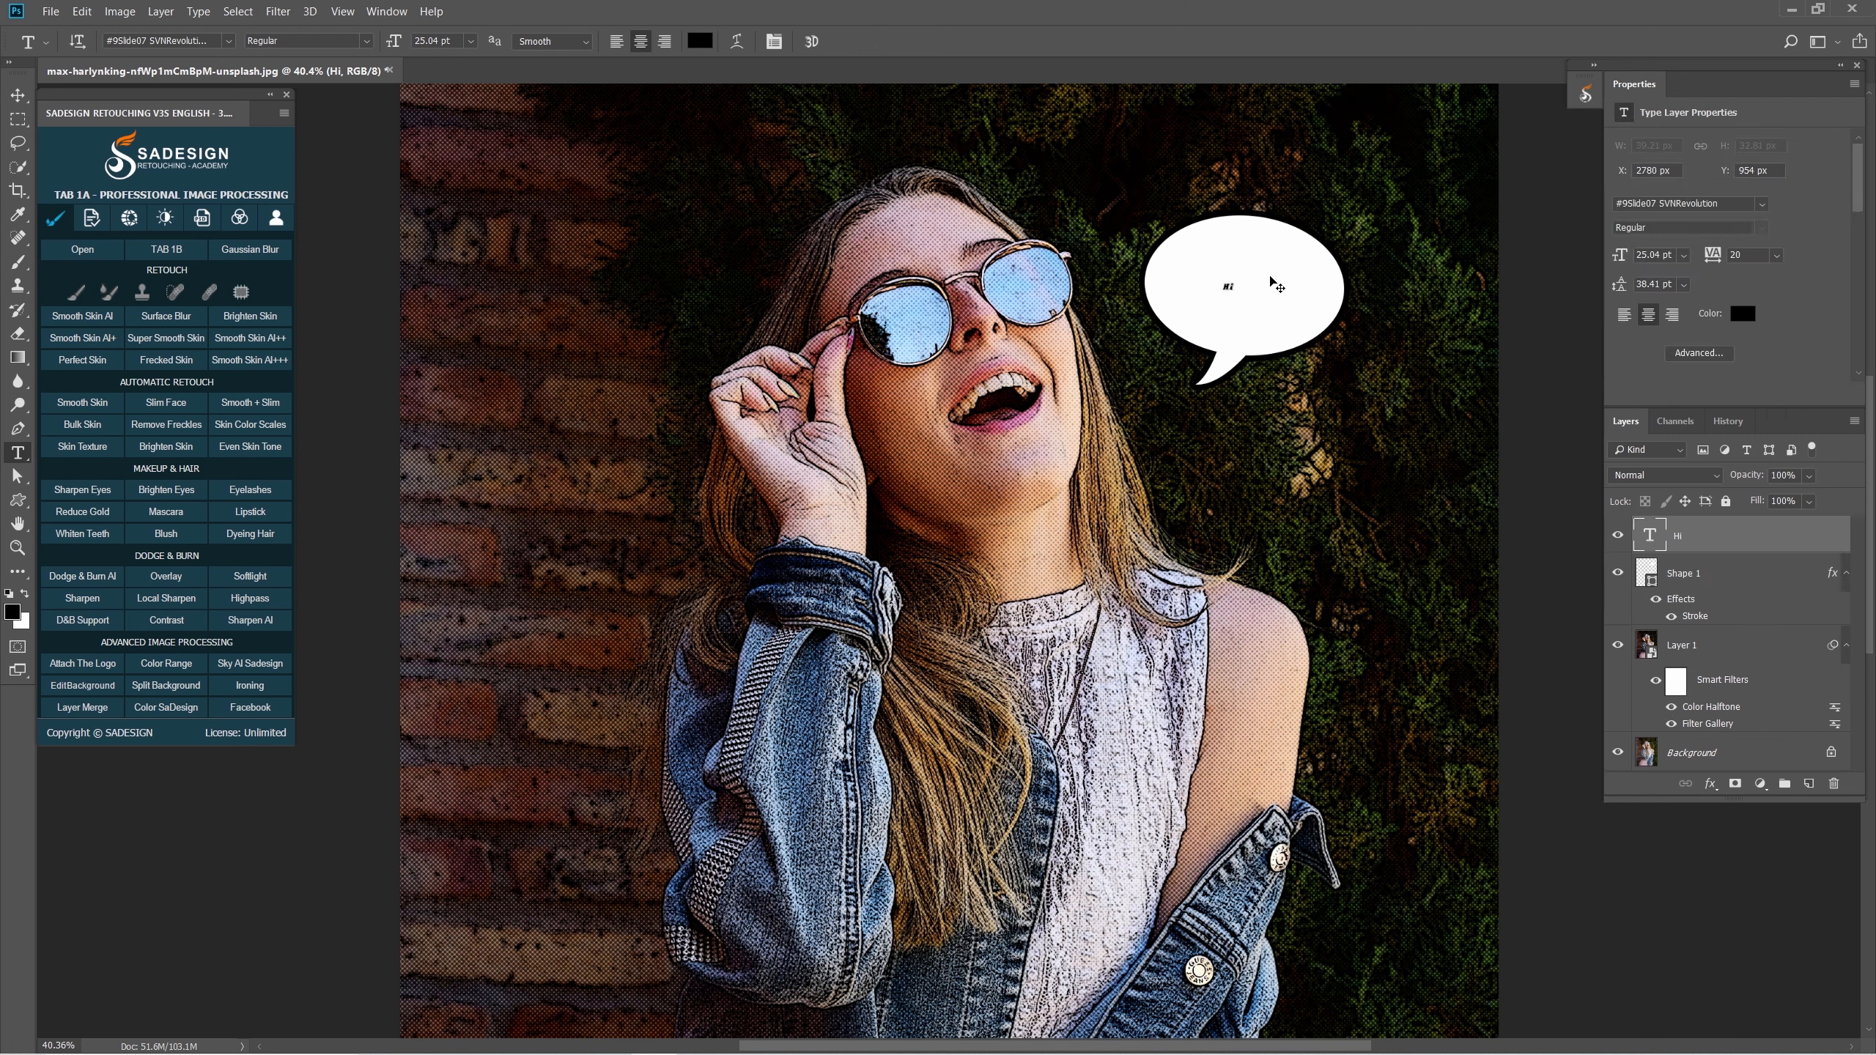
Enlarge the "Hi" text to about 253 pt and center it in the speech bubble.
{"action": "key", "text": "ctrl+t"}
{"action": "left_click_drag", "start_coordinate": [1258, 306], "coordinate": [1288, 336]}
{"action": "key", "text": "Return"}
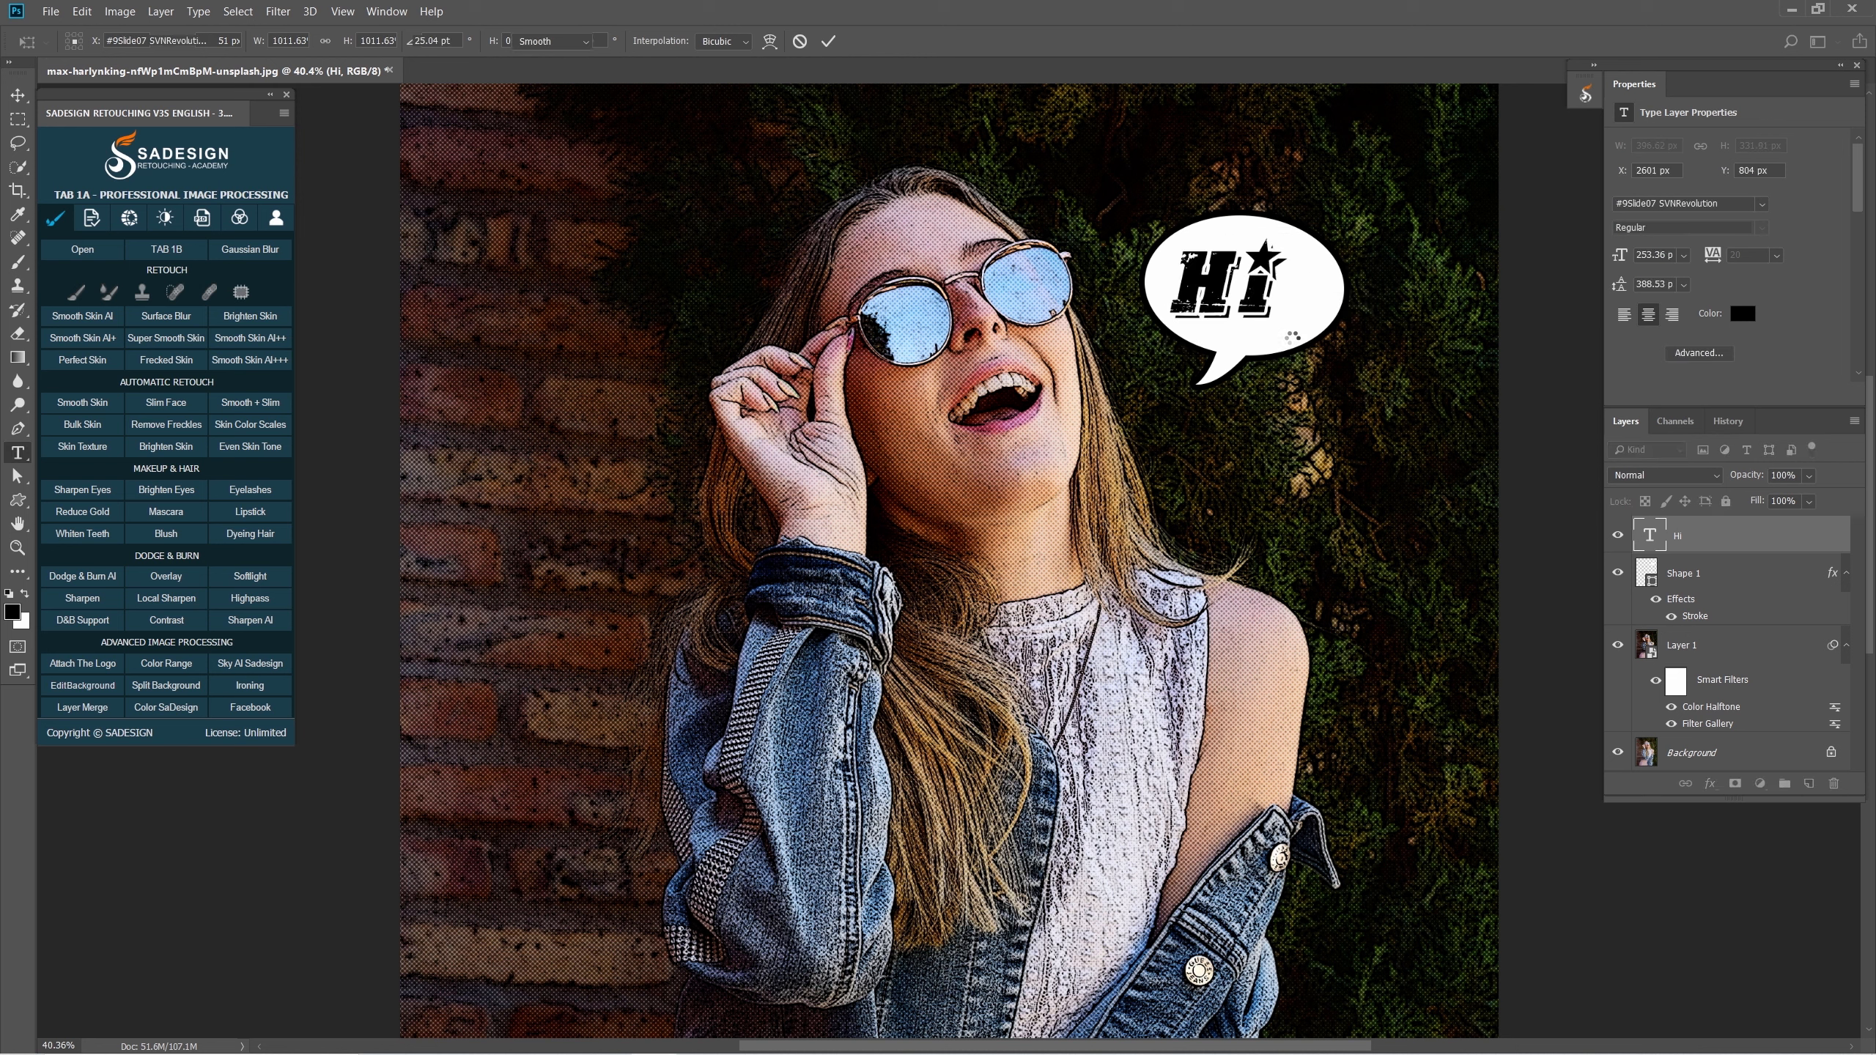
{"action": "left_click", "coordinate": [18, 94]}
{"action": "left_click_drag", "start_coordinate": [1249, 316], "coordinate": [1264, 317]}
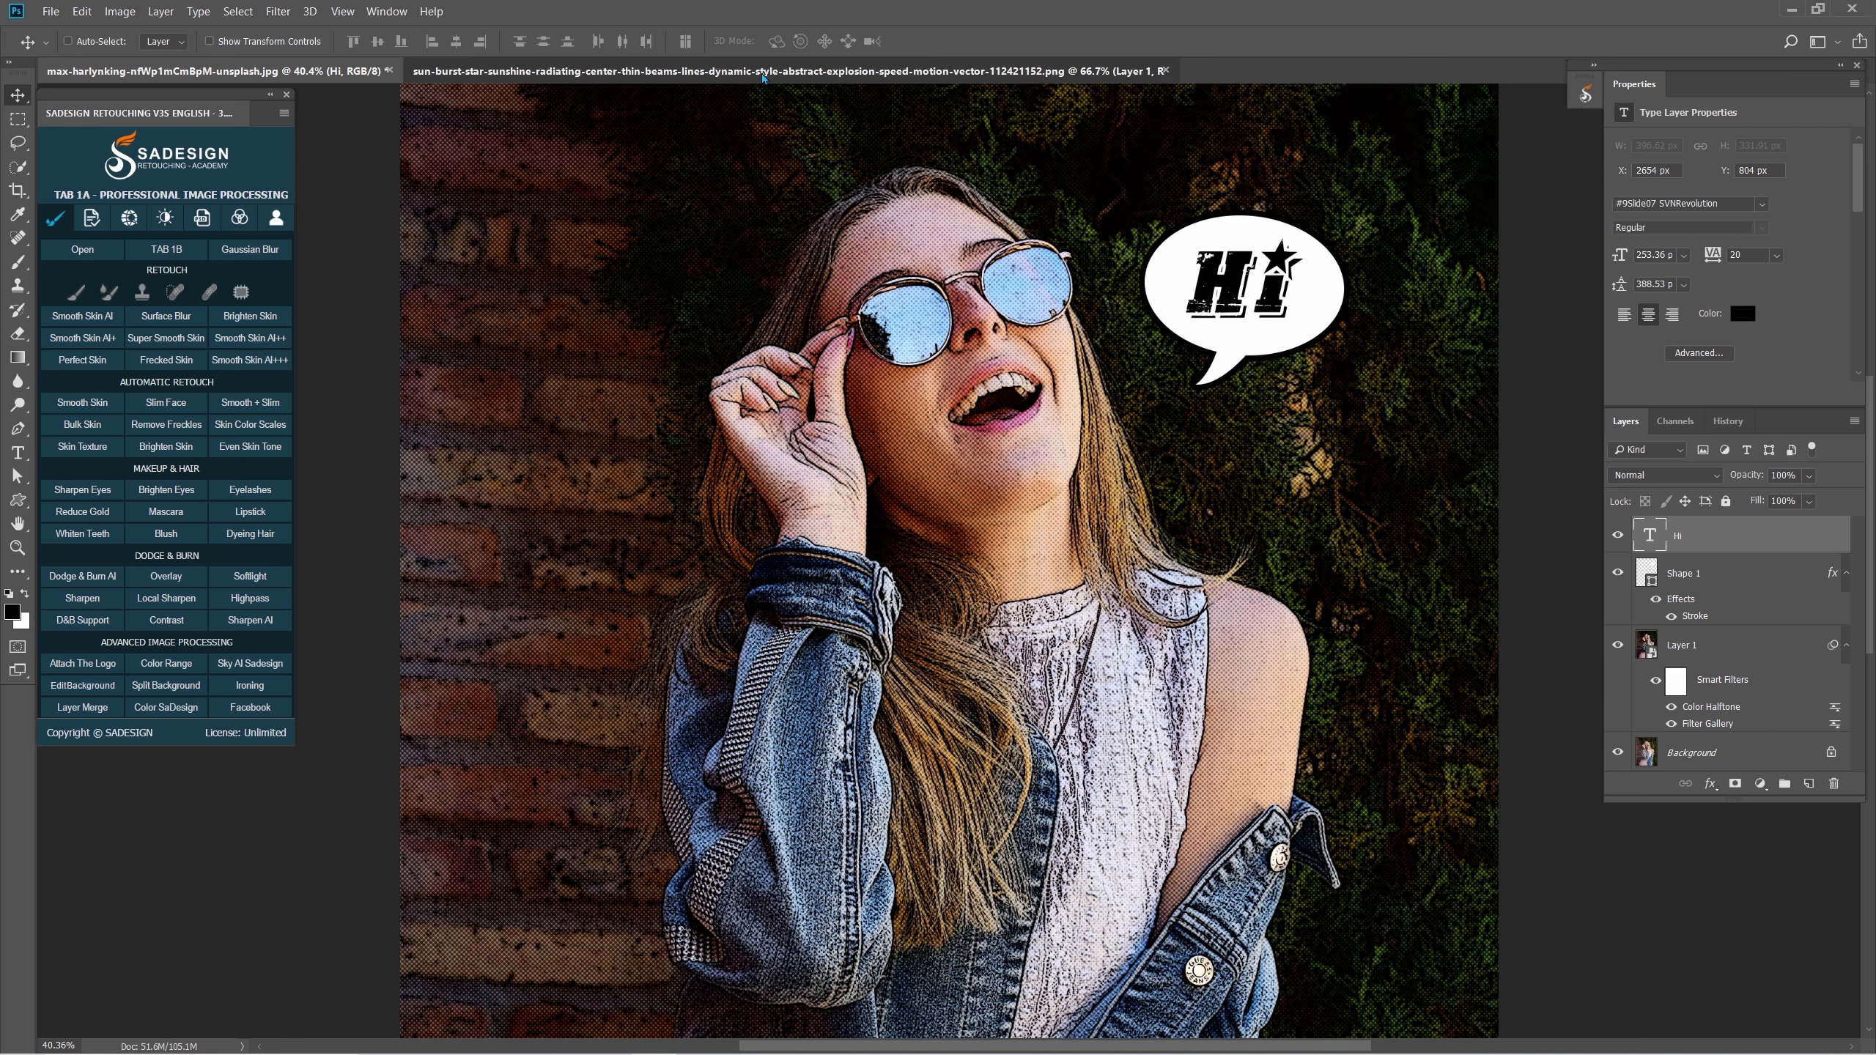
Copy the white radiating burst lines from the sun-burst PNG document into the portrait document as a new layer.
{"action": "left_click", "coordinate": [761, 74]}
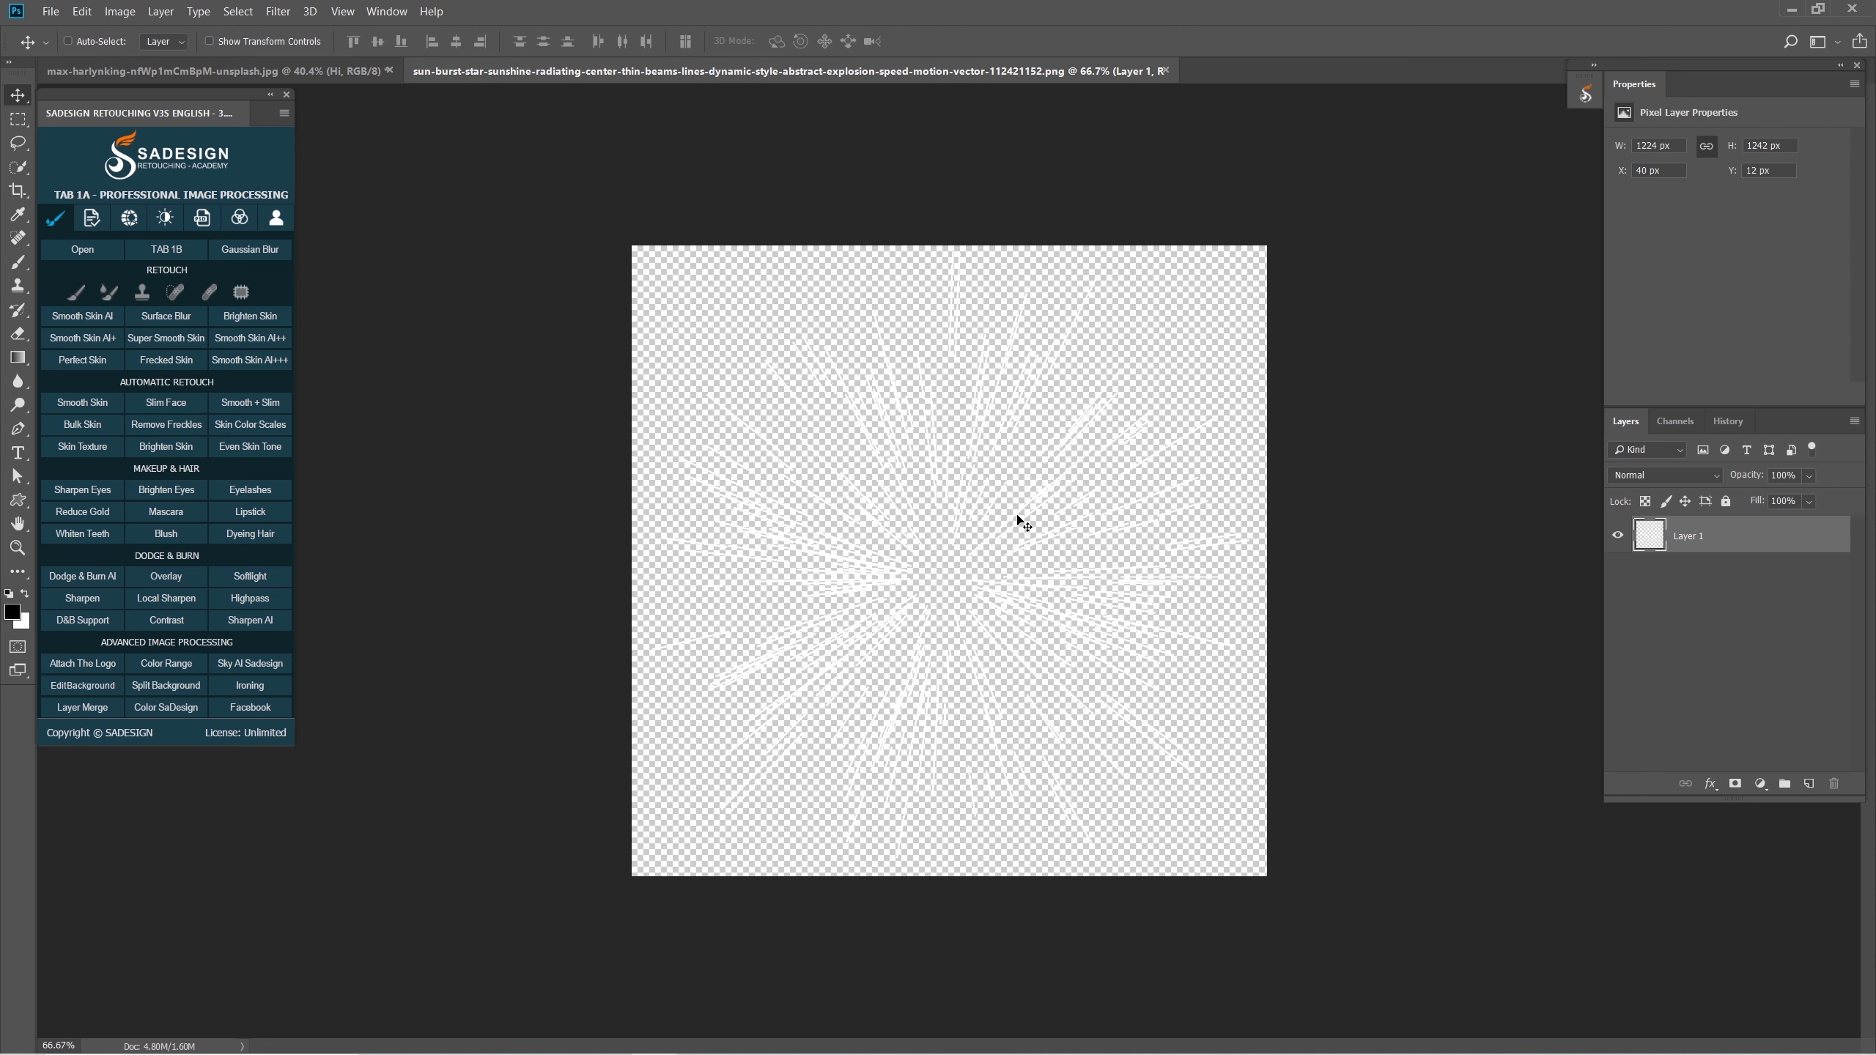
{"action": "left_click_drag", "start_coordinate": [1024, 523], "coordinate": [857, 532]}
{"action": "scroll", "coordinate": [857, 533], "scroll_direction": "up", "scroll_amount": 3}
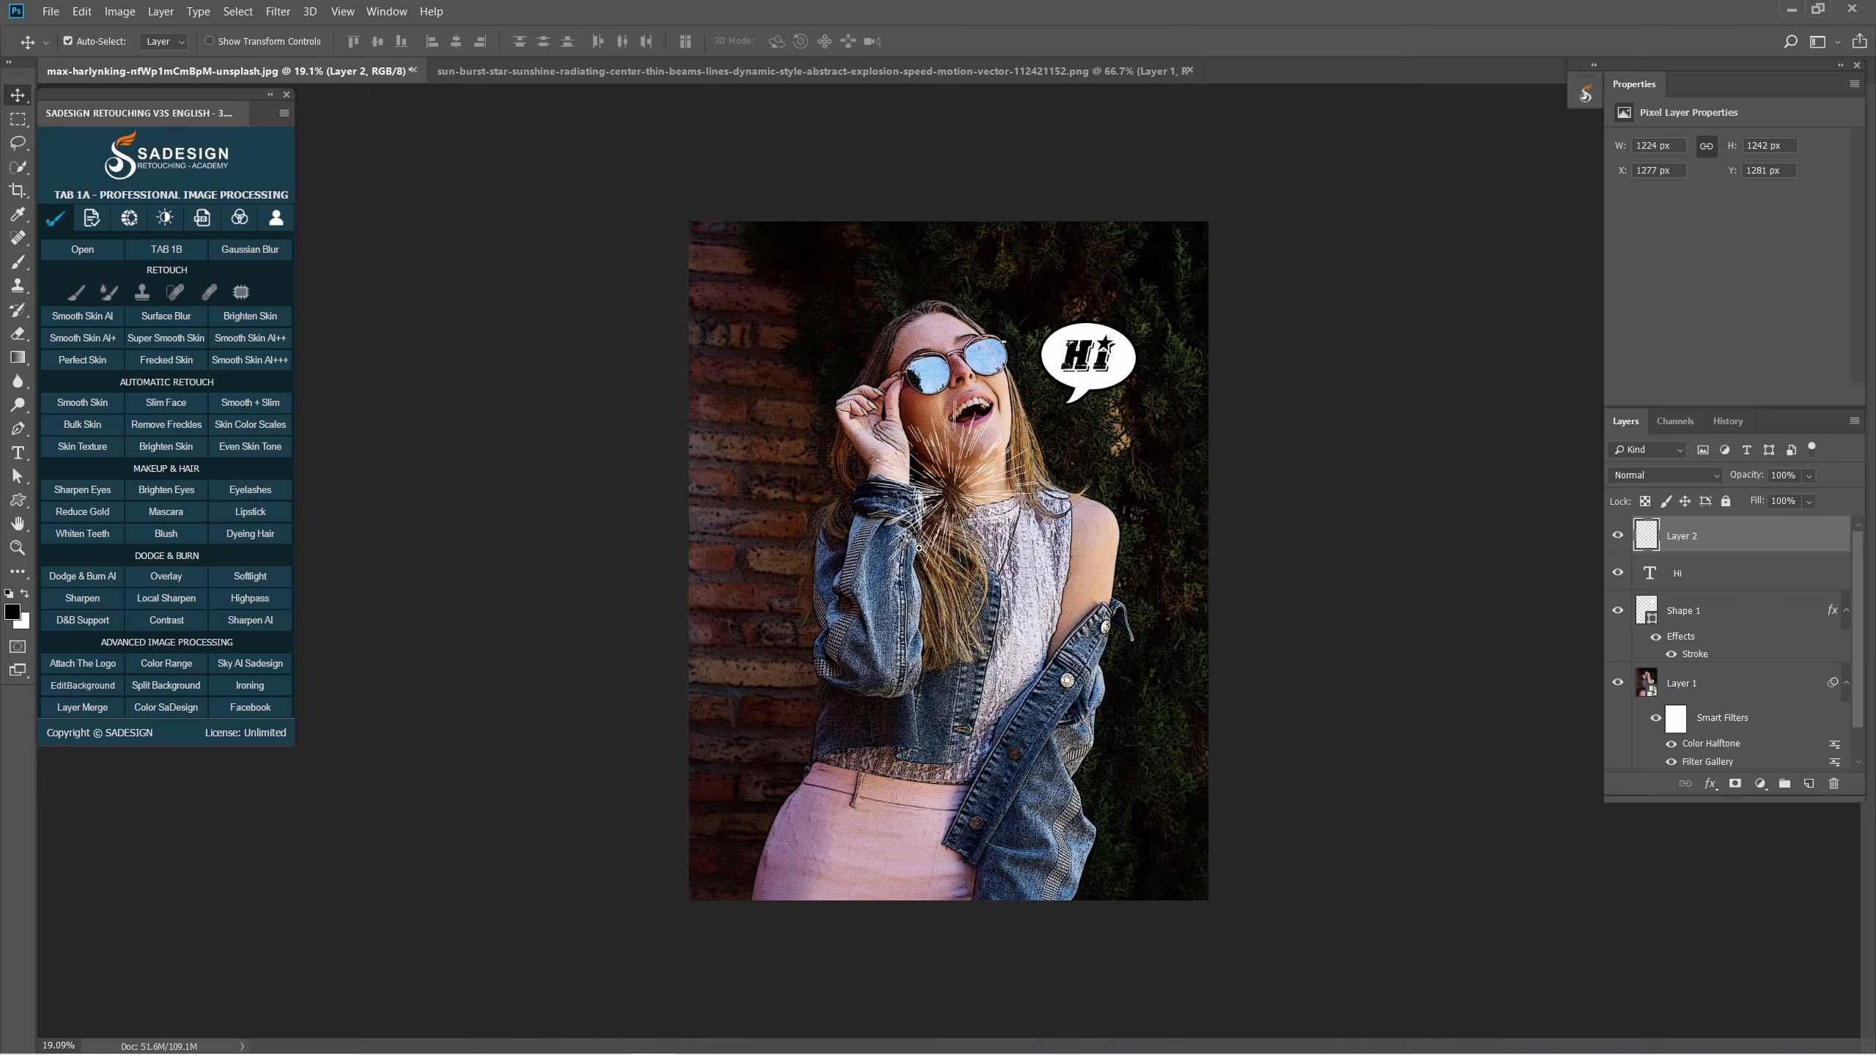
Enlarge the burst lines to about 6106 × 6196 px across the whole photo and compare the picture with and without them.
{"action": "key", "text": "ctrl+t"}
{"action": "left_click_drag", "start_coordinate": [1086, 604], "coordinate": [1625, 942]}
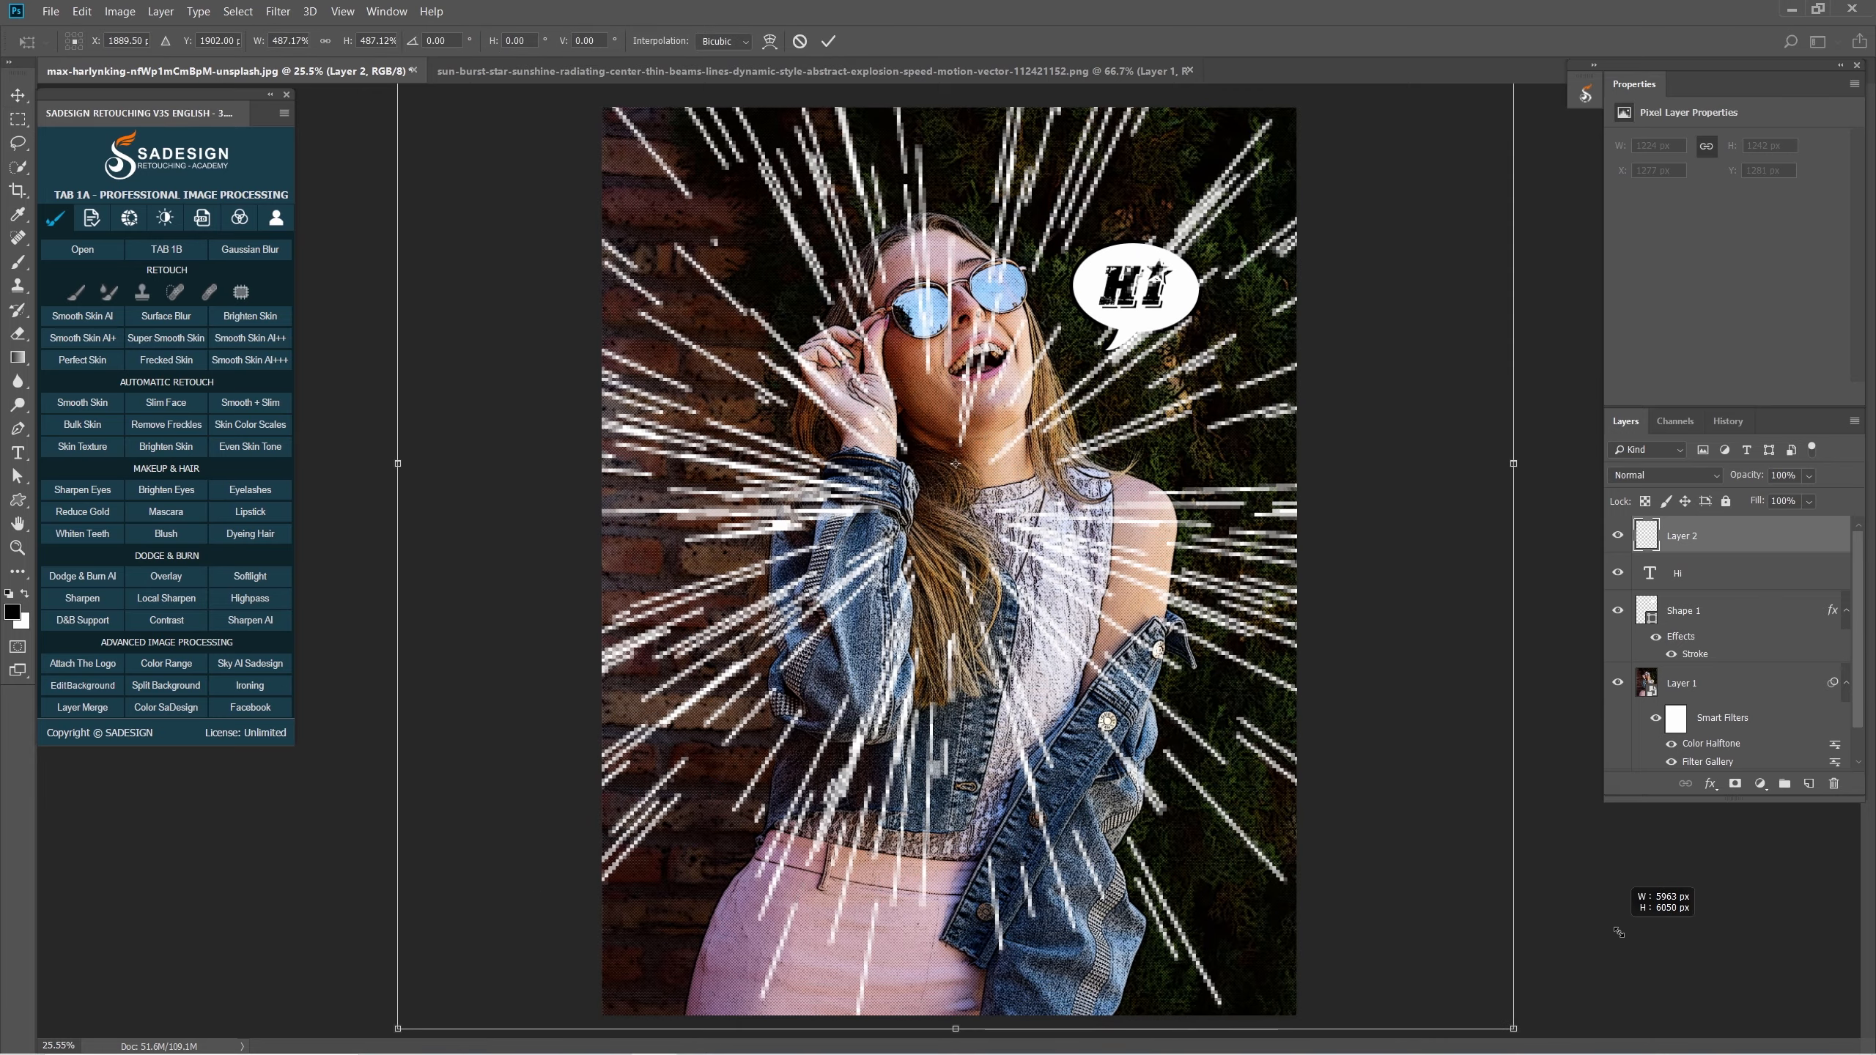
{"action": "left_click_drag", "start_coordinate": [1076, 615], "coordinate": [1091, 627]}
{"action": "key", "text": "Return"}
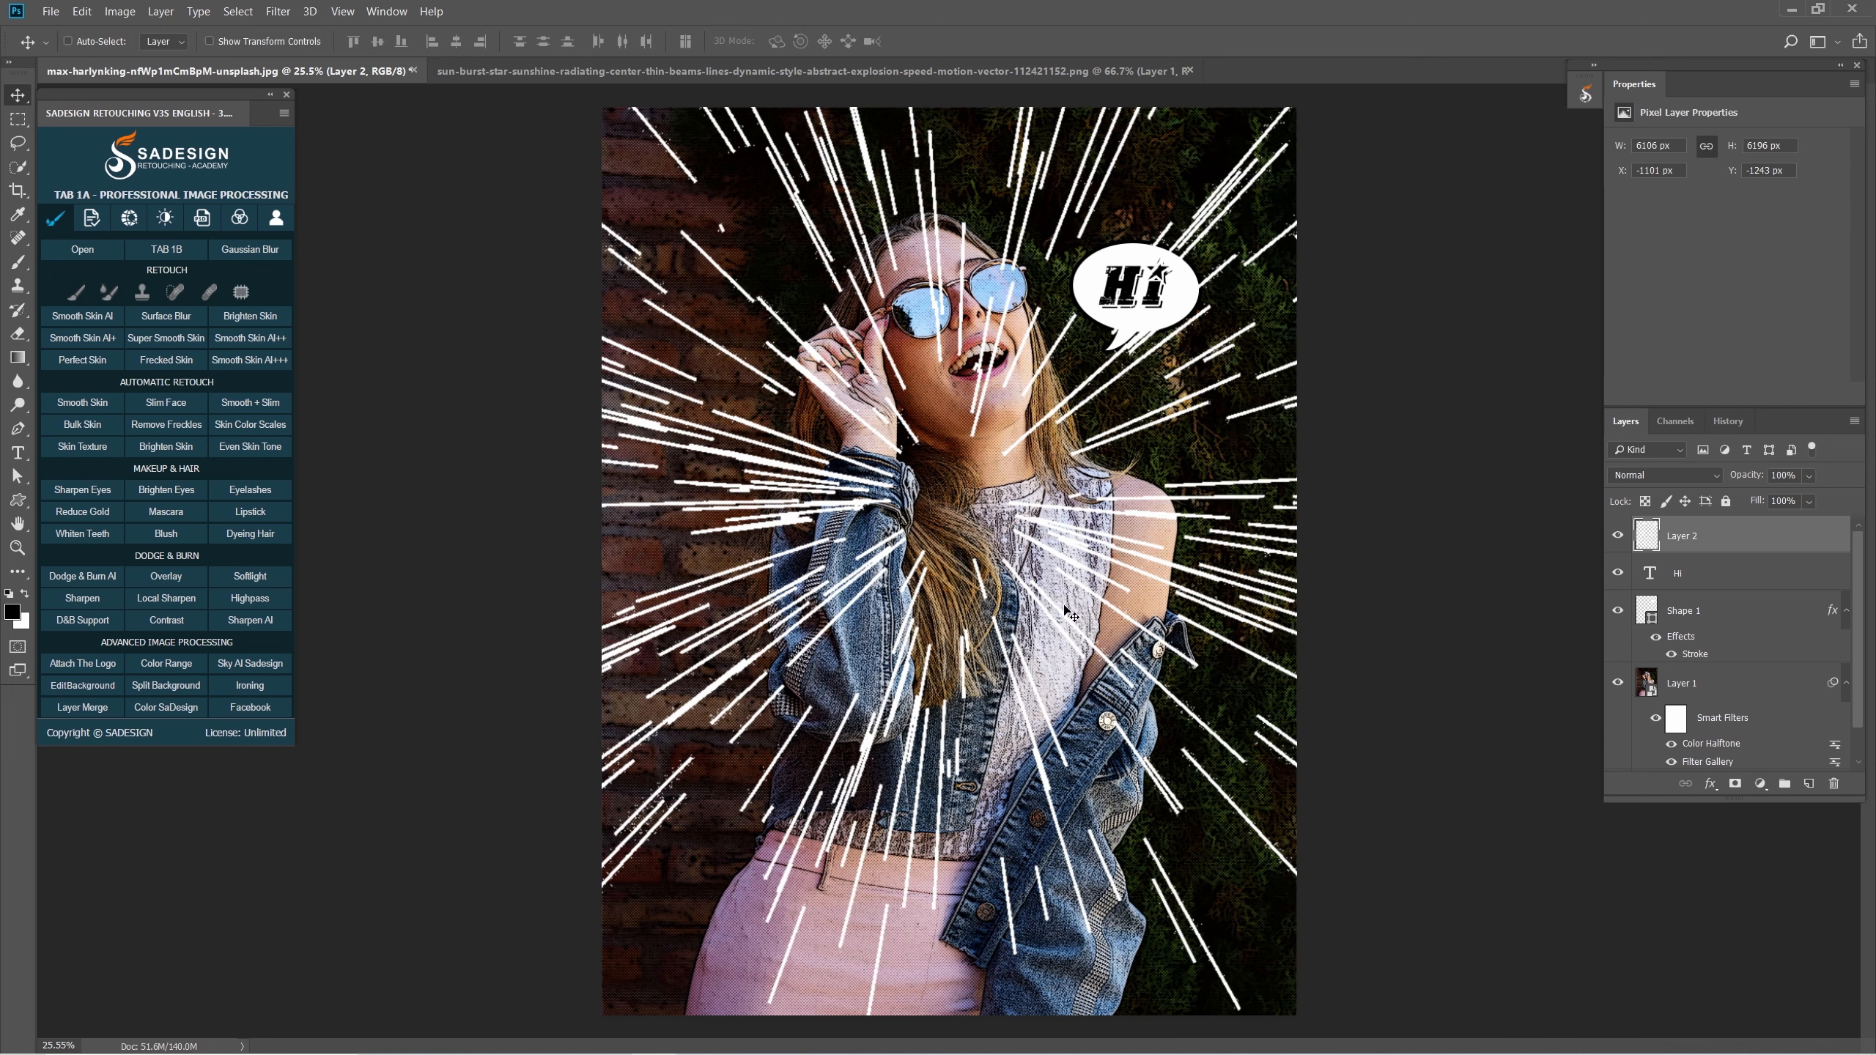
{"action": "left_click", "coordinate": [1615, 537]}
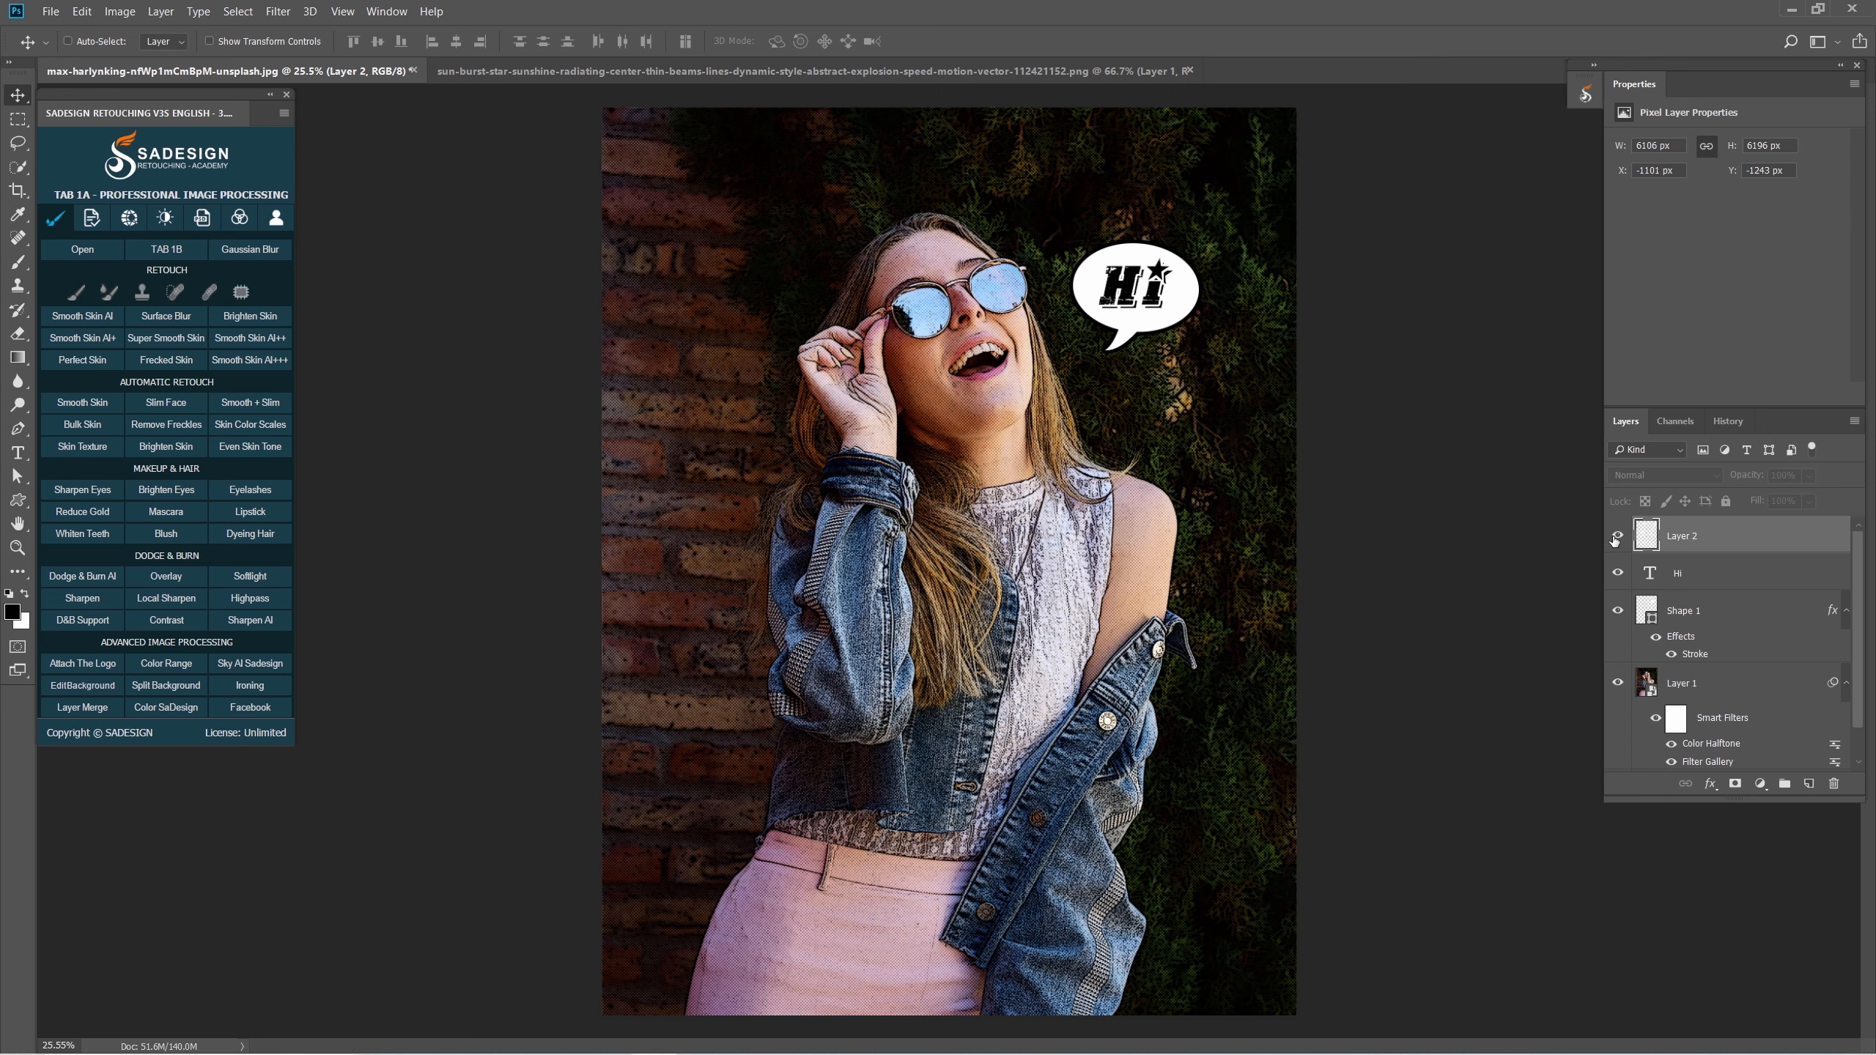
{"action": "left_click", "coordinate": [1615, 537]}
Select the woman on the Background layer with the Subject selection command.
{"action": "scroll", "coordinate": [1663, 563], "scroll_direction": "down", "scroll_amount": 1}
{"action": "left_click", "coordinate": [1753, 756]}
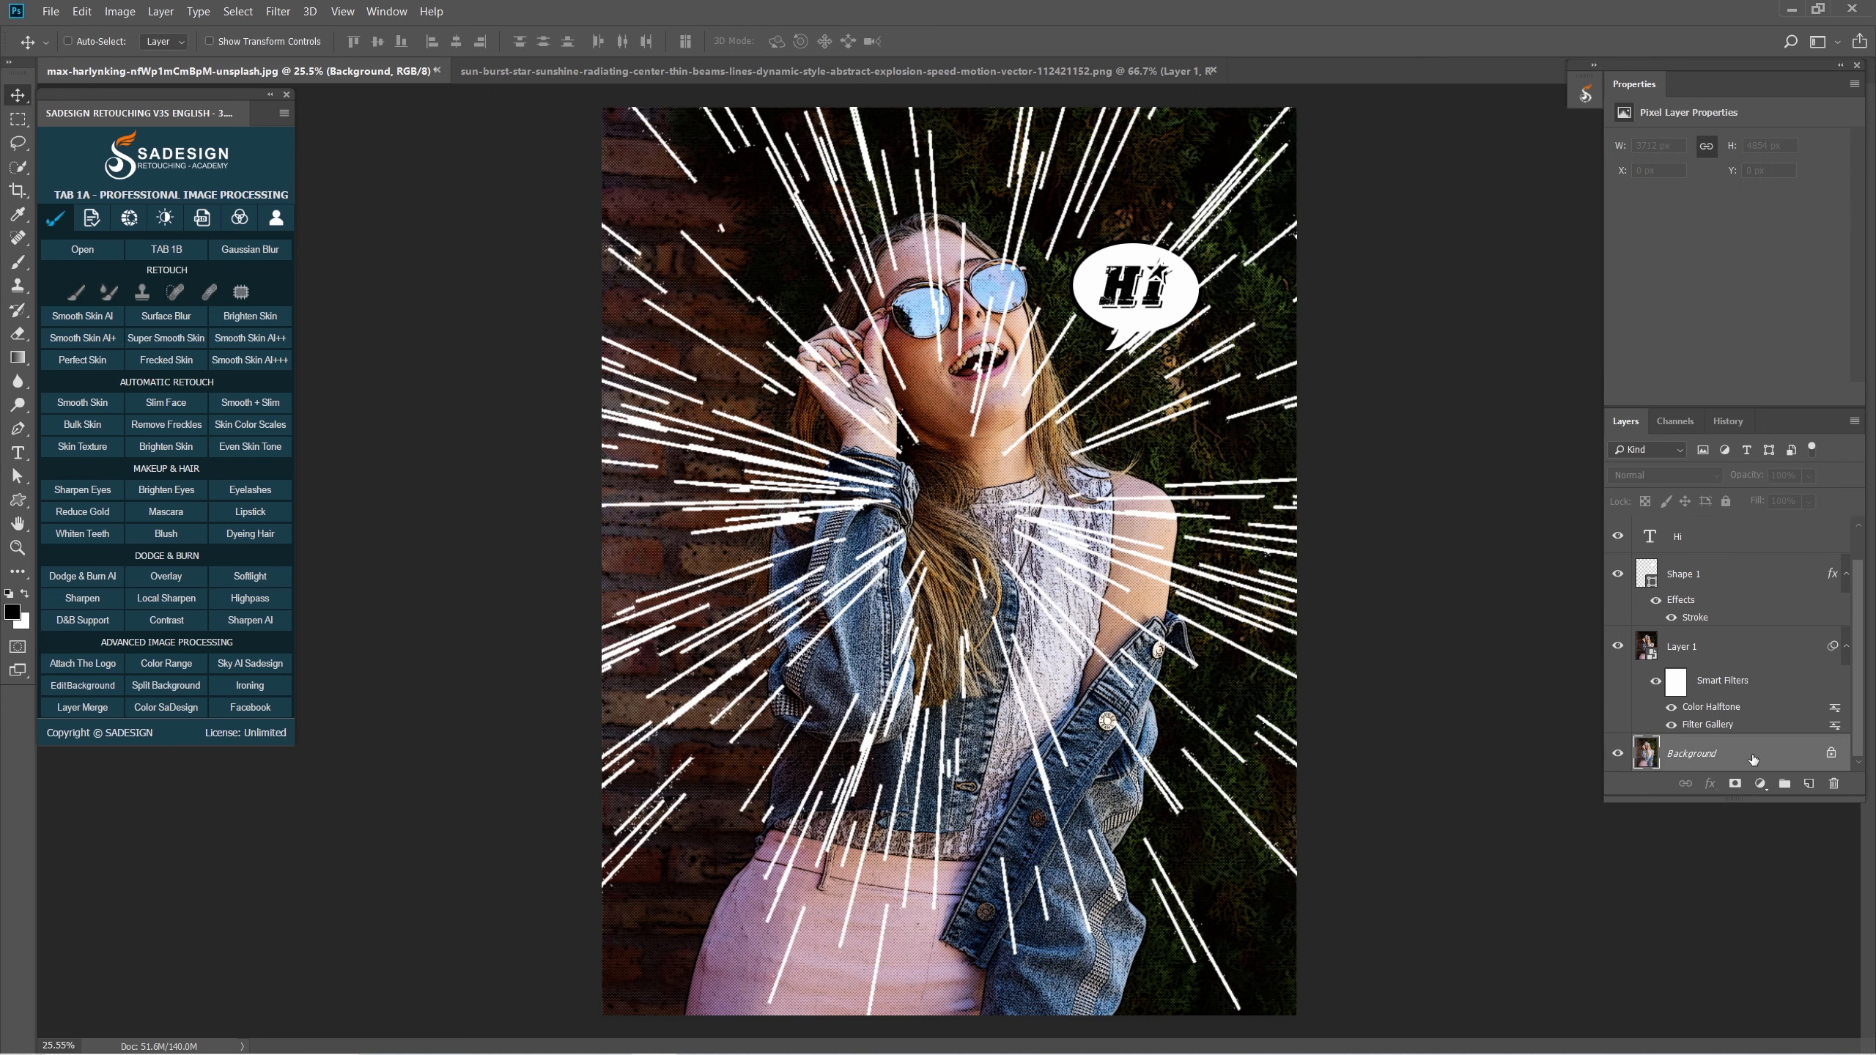
{"action": "left_click", "coordinate": [238, 11]}
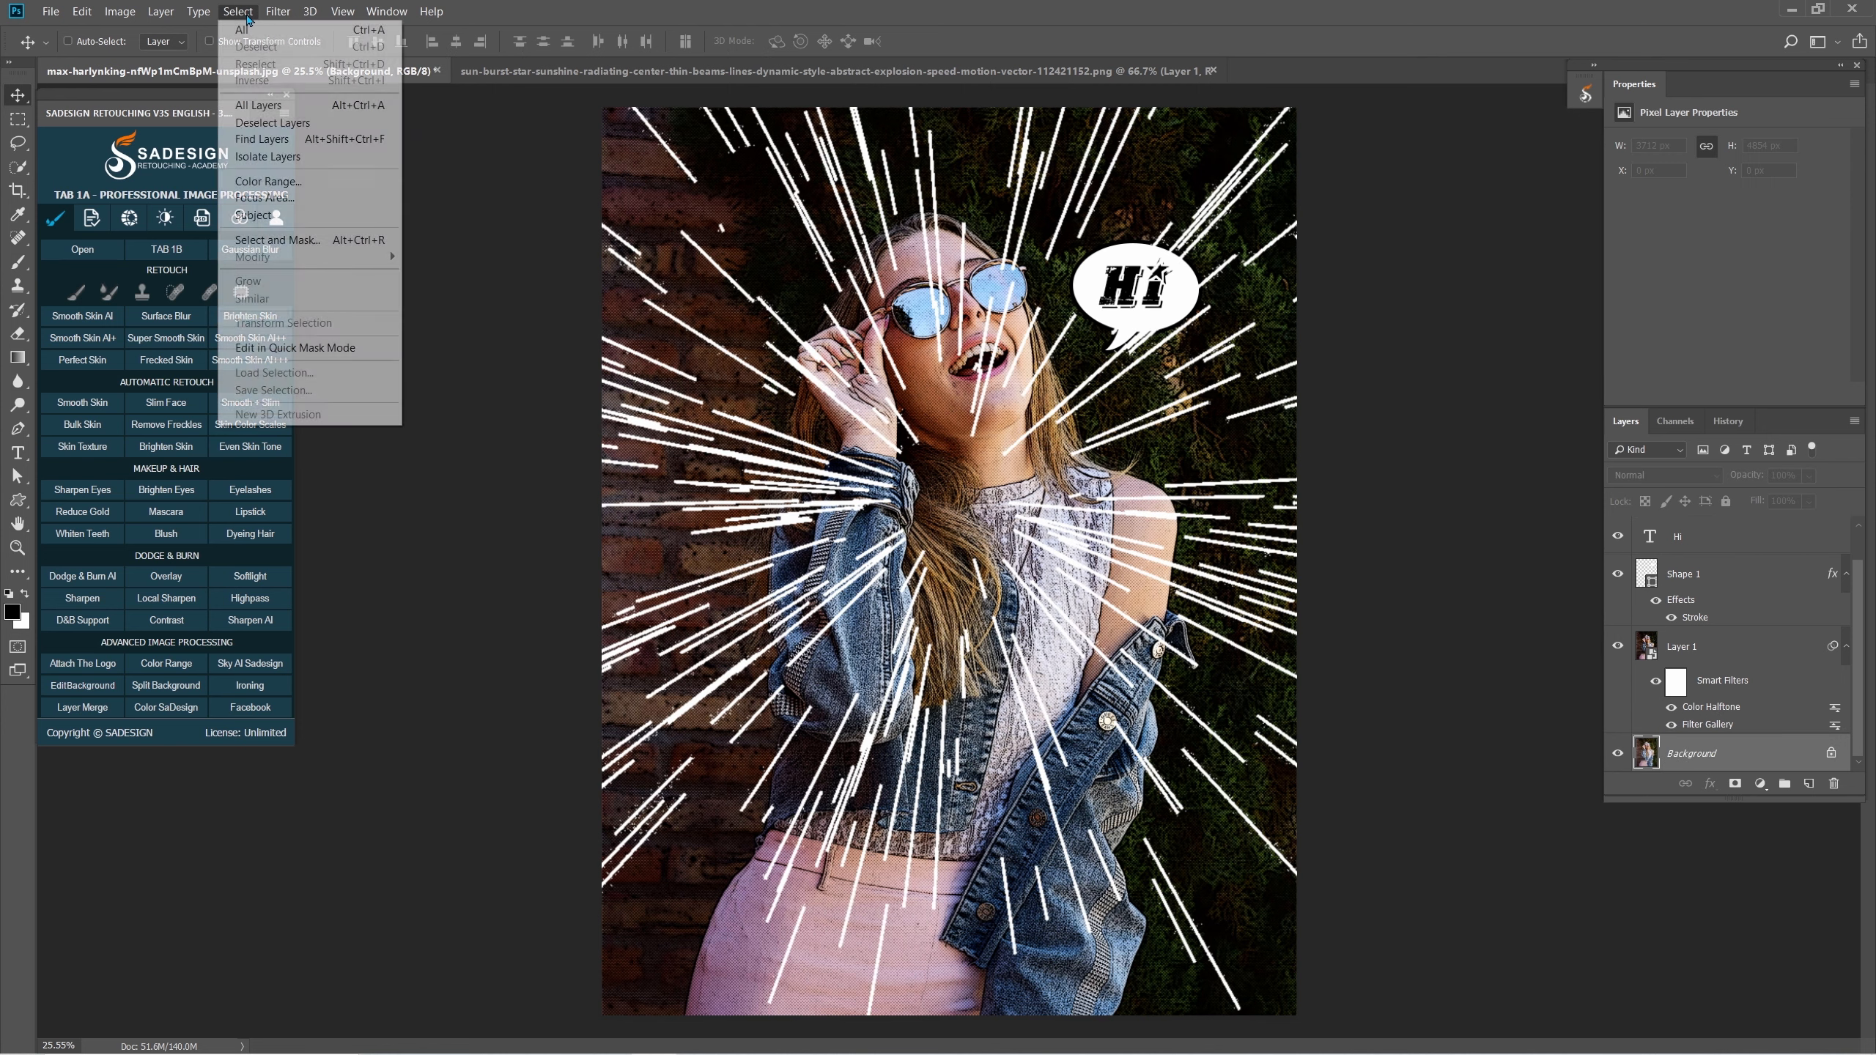
{"action": "left_click", "coordinate": [322, 215]}
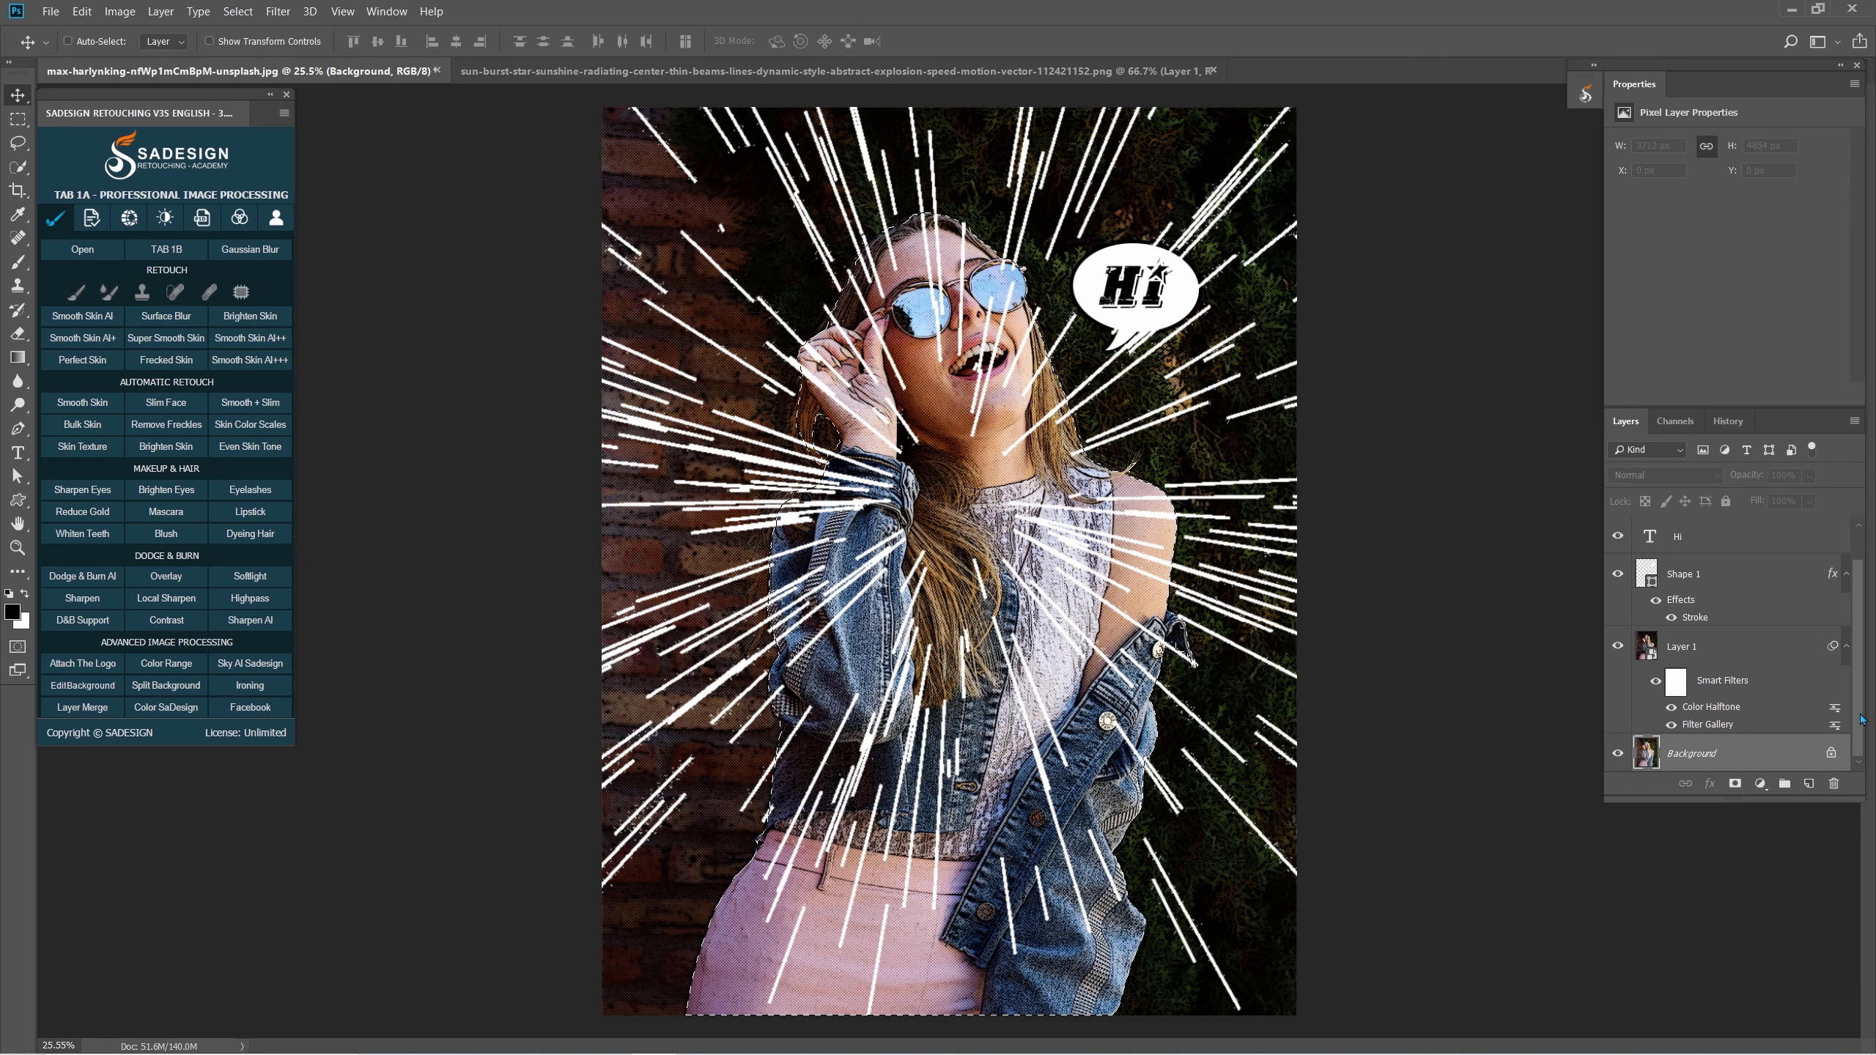
Invert the selection and add it as a layer mask on the burst lines layer to hide the rays over the woman.
{"action": "scroll", "coordinate": [1839, 530], "scroll_direction": "up", "scroll_amount": 1}
{"action": "left_click", "coordinate": [1837, 532]}
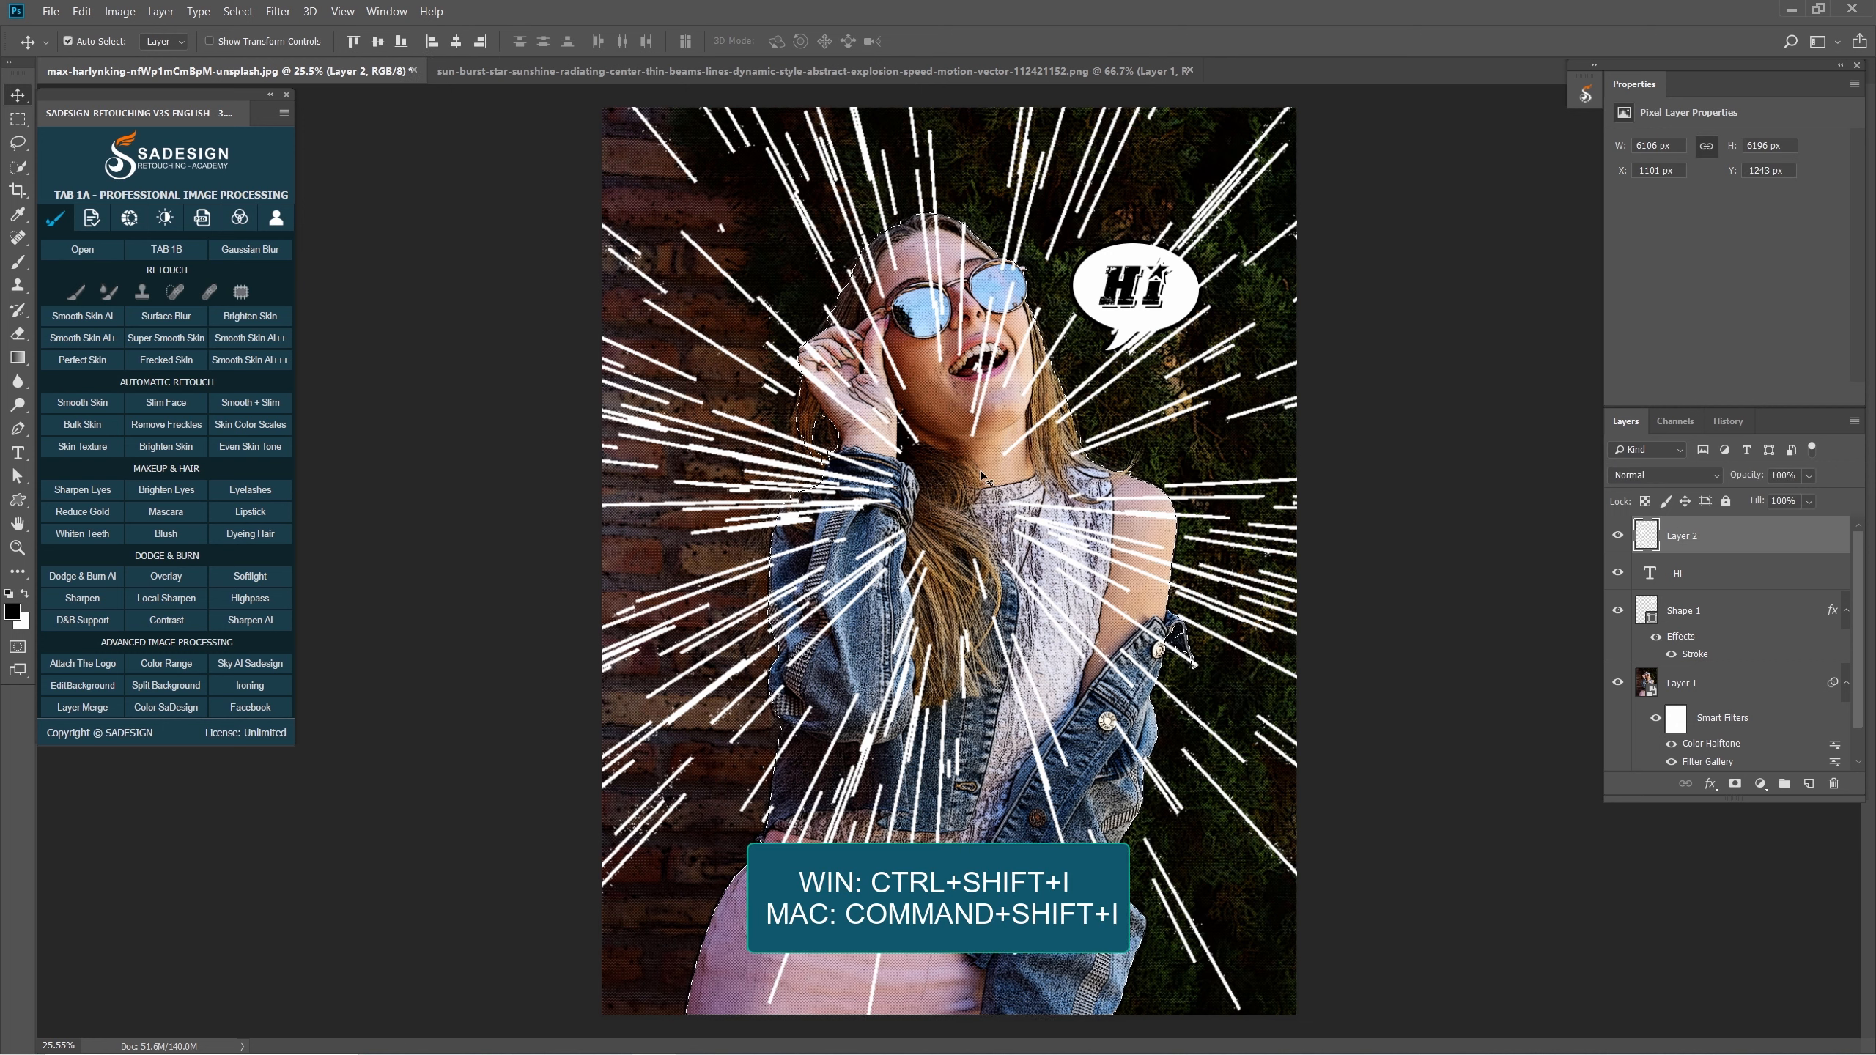
{"action": "key", "text": "ctrl+shift+i"}
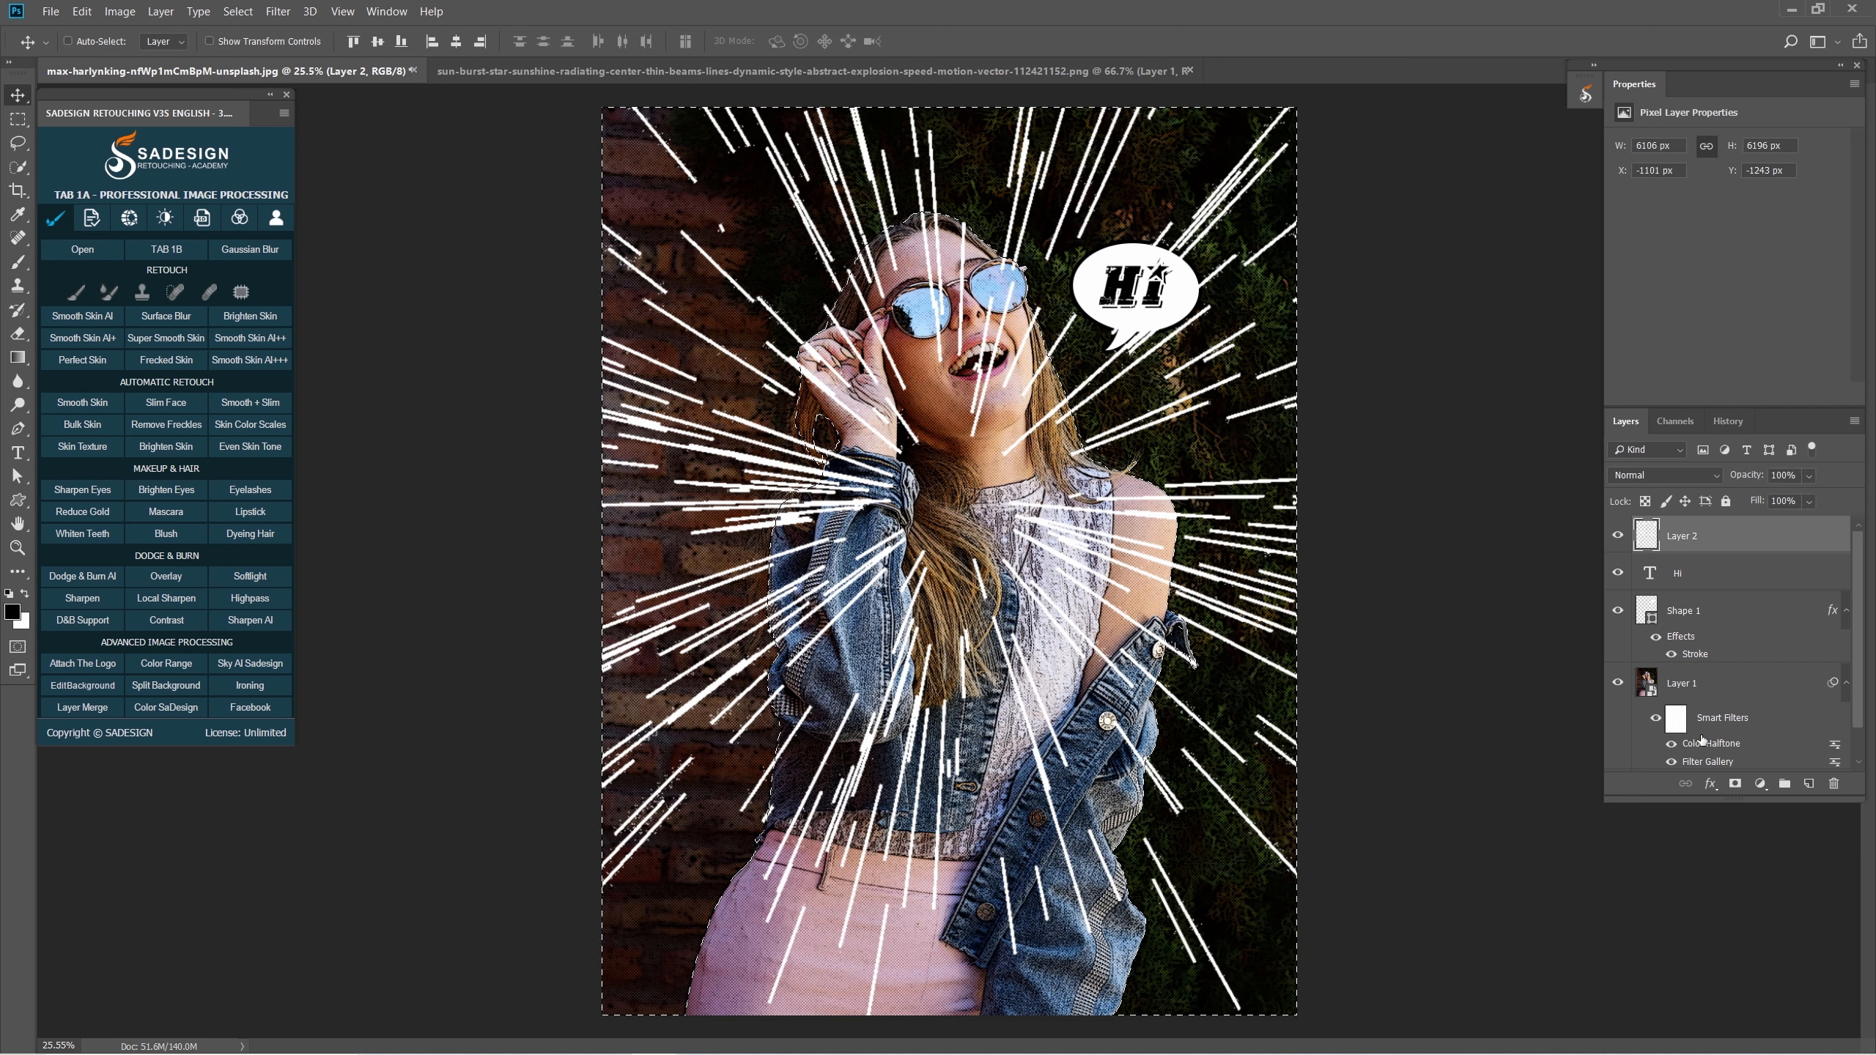
{"action": "left_click", "coordinate": [1734, 784]}
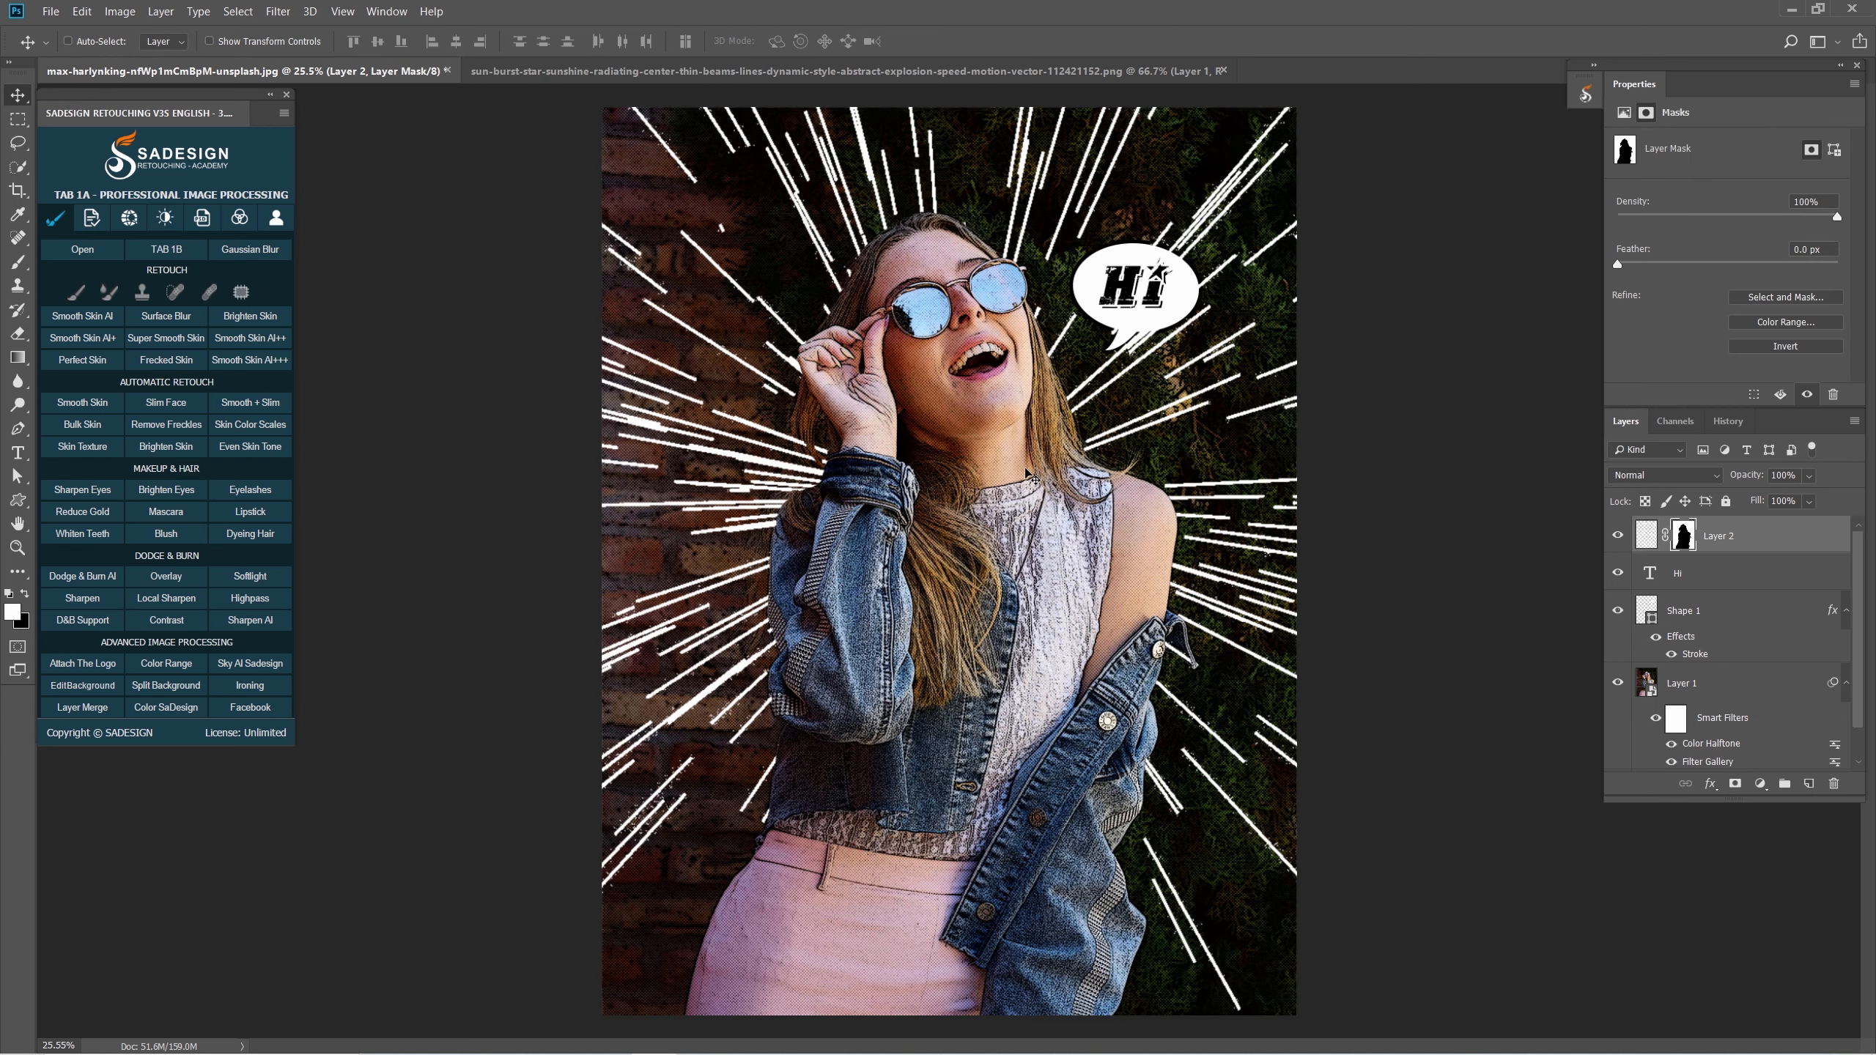
{"action": "scroll", "coordinate": [883, 351], "scroll_direction": "up", "scroll_amount": 3}
{"action": "key", "text": "e"}
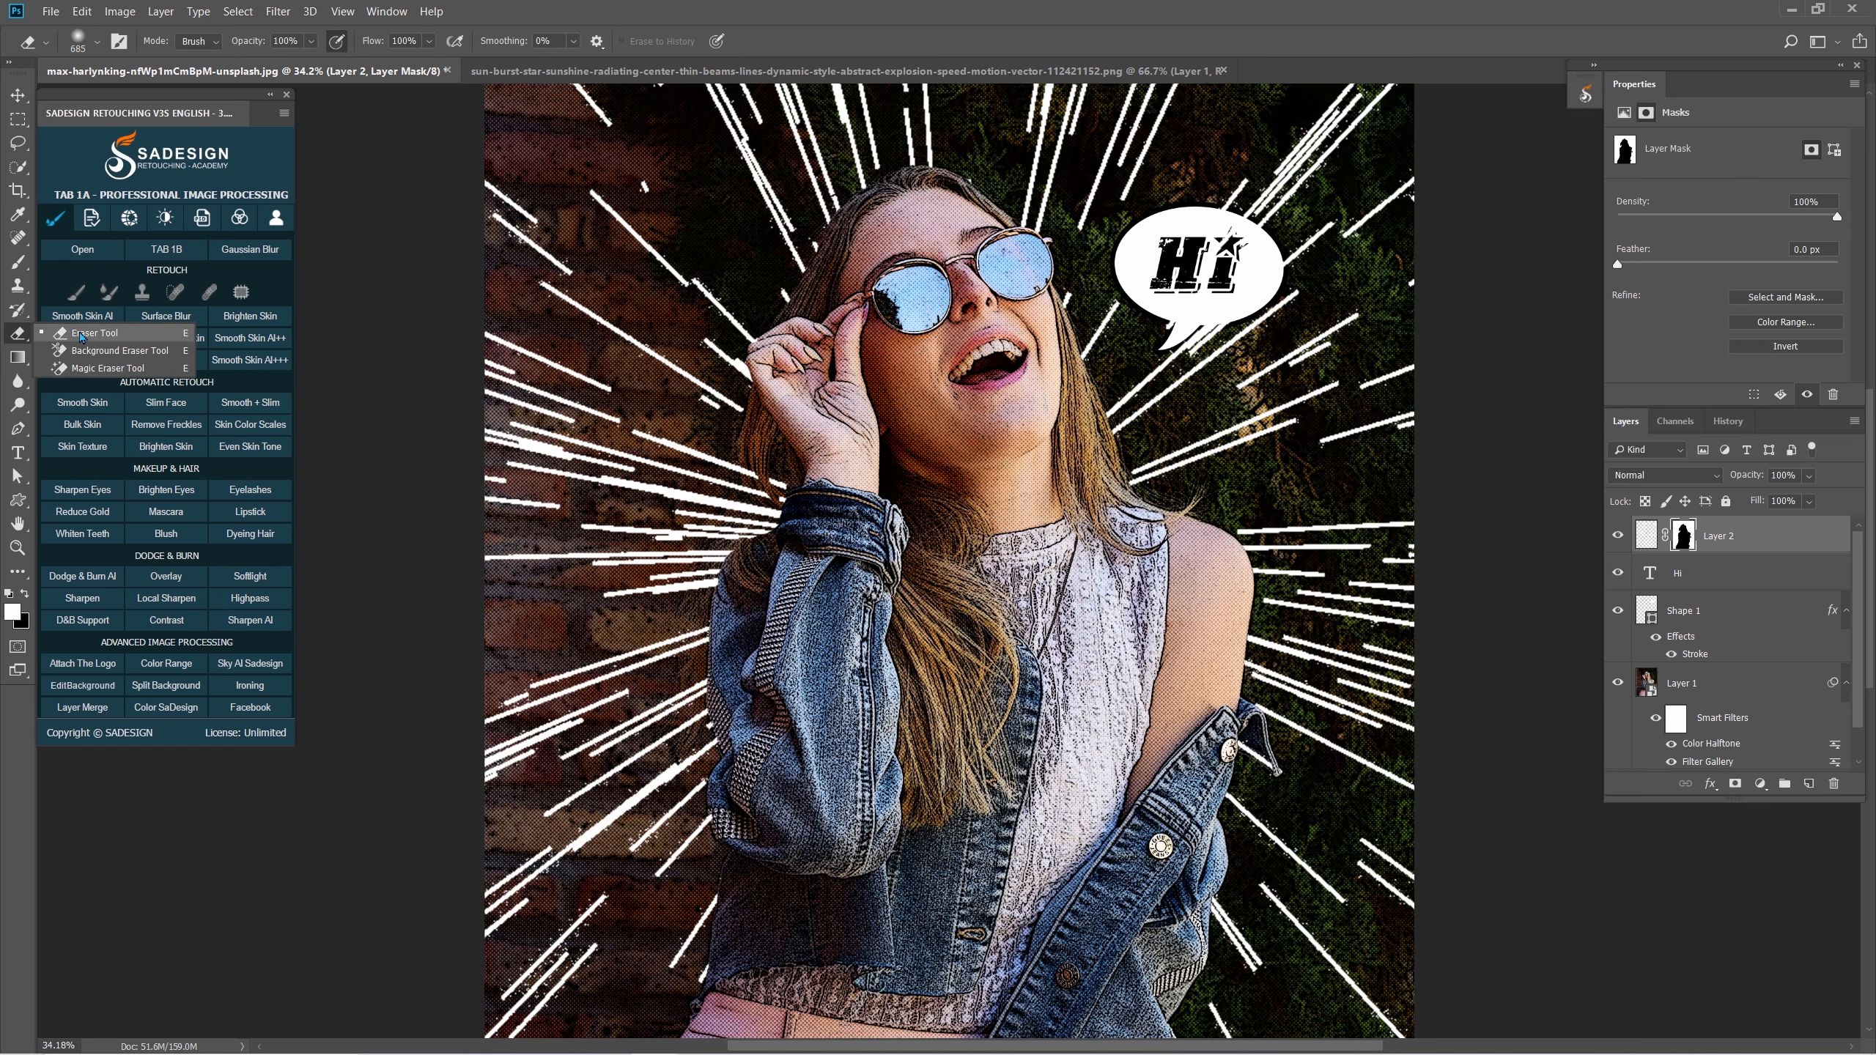
{"action": "right_click", "coordinate": [933, 499], "text": "alt"}
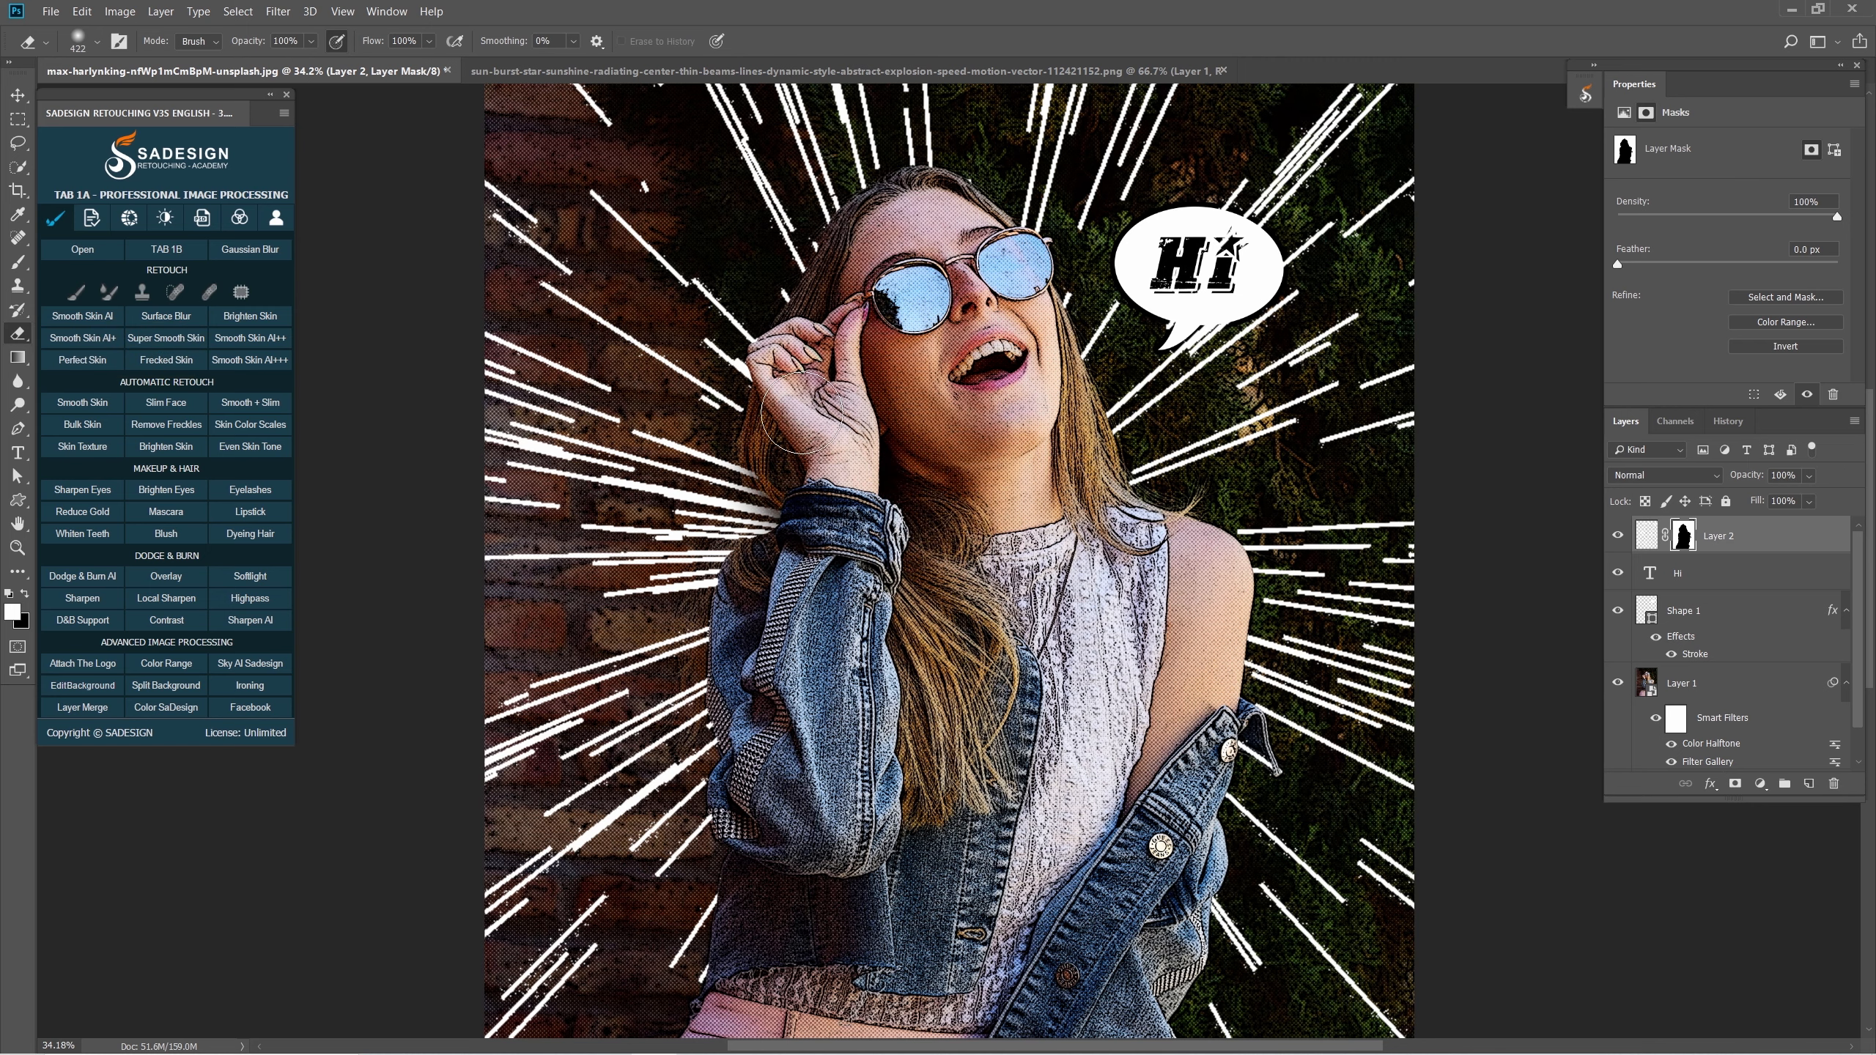
{"action": "right_click", "coordinate": [1019, 494], "text": "alt"}
{"action": "scroll", "coordinate": [953, 499], "scroll_direction": "down", "scroll_amount": 2}
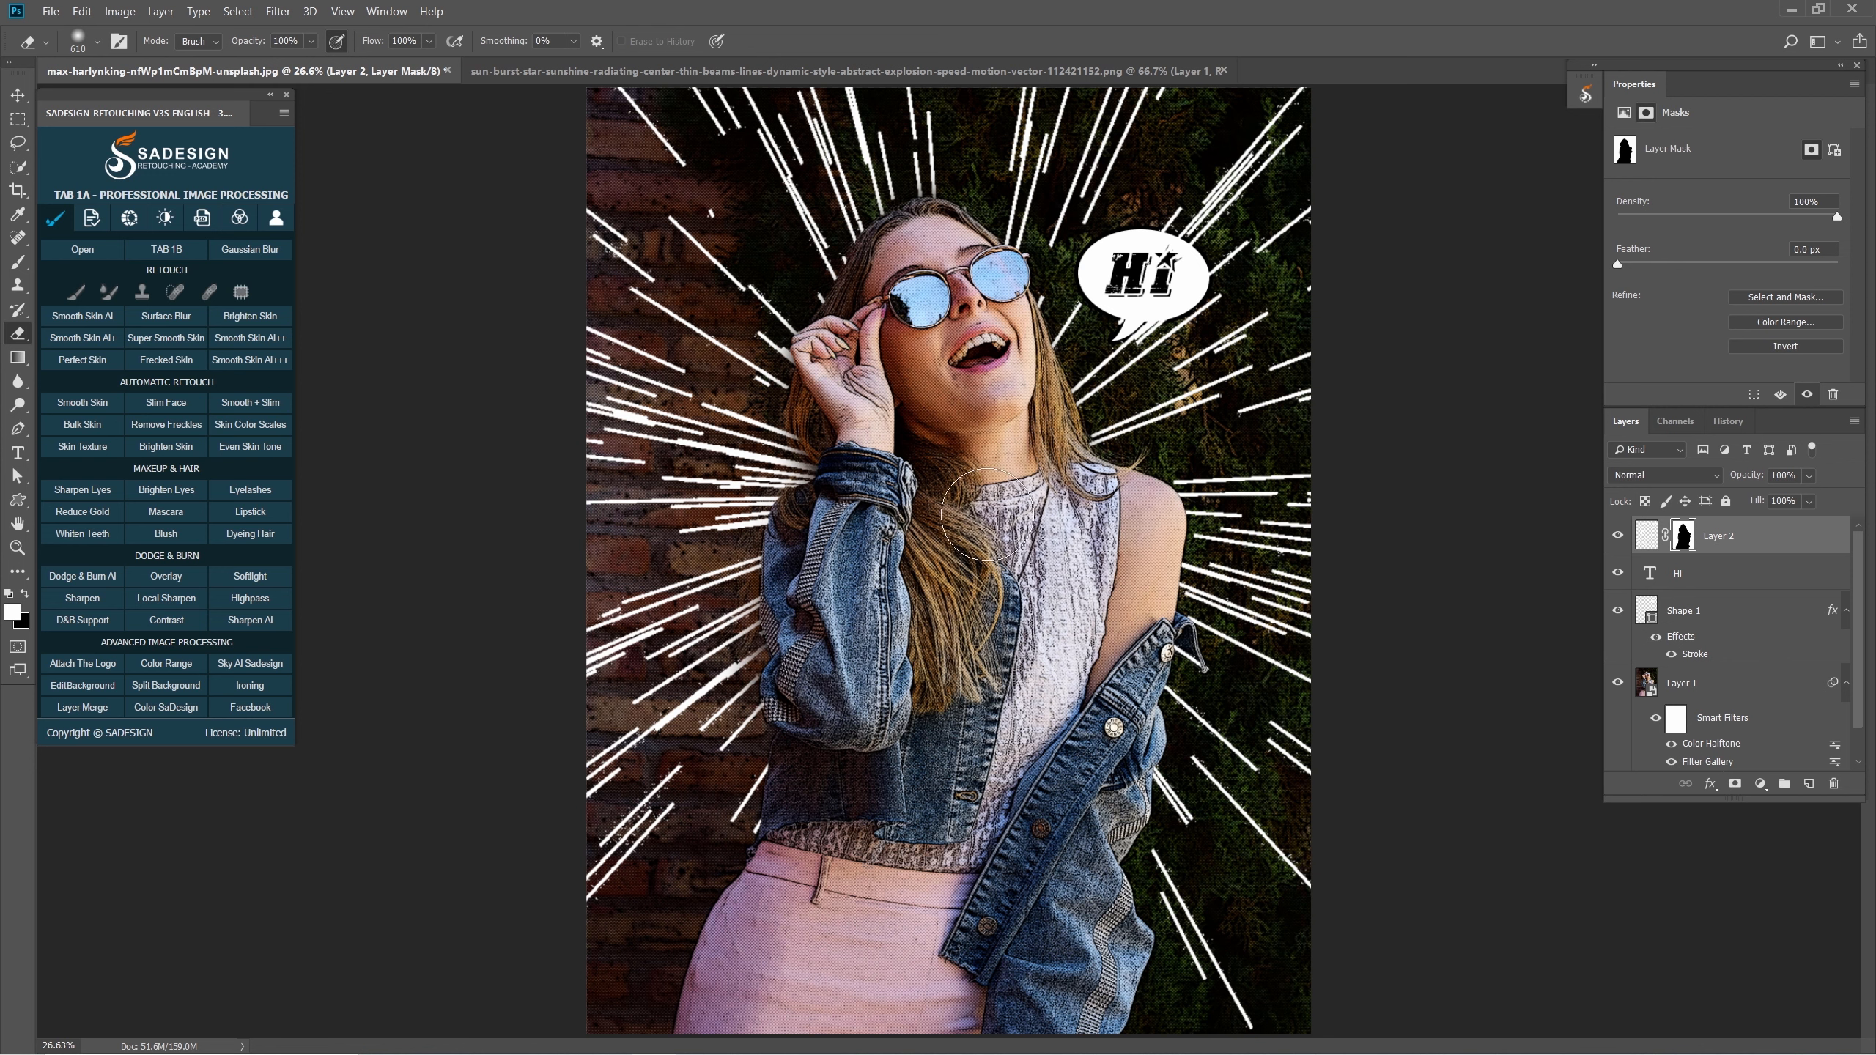
{"action": "key", "text": "x"}
{"action": "key", "text": "v"}
Apply a Gaussian Blur with a 2-pixel radius to the burst lines layer's image rather than its mask.
{"action": "left_click", "coordinate": [1647, 538]}
{"action": "left_click", "coordinate": [278, 11]}
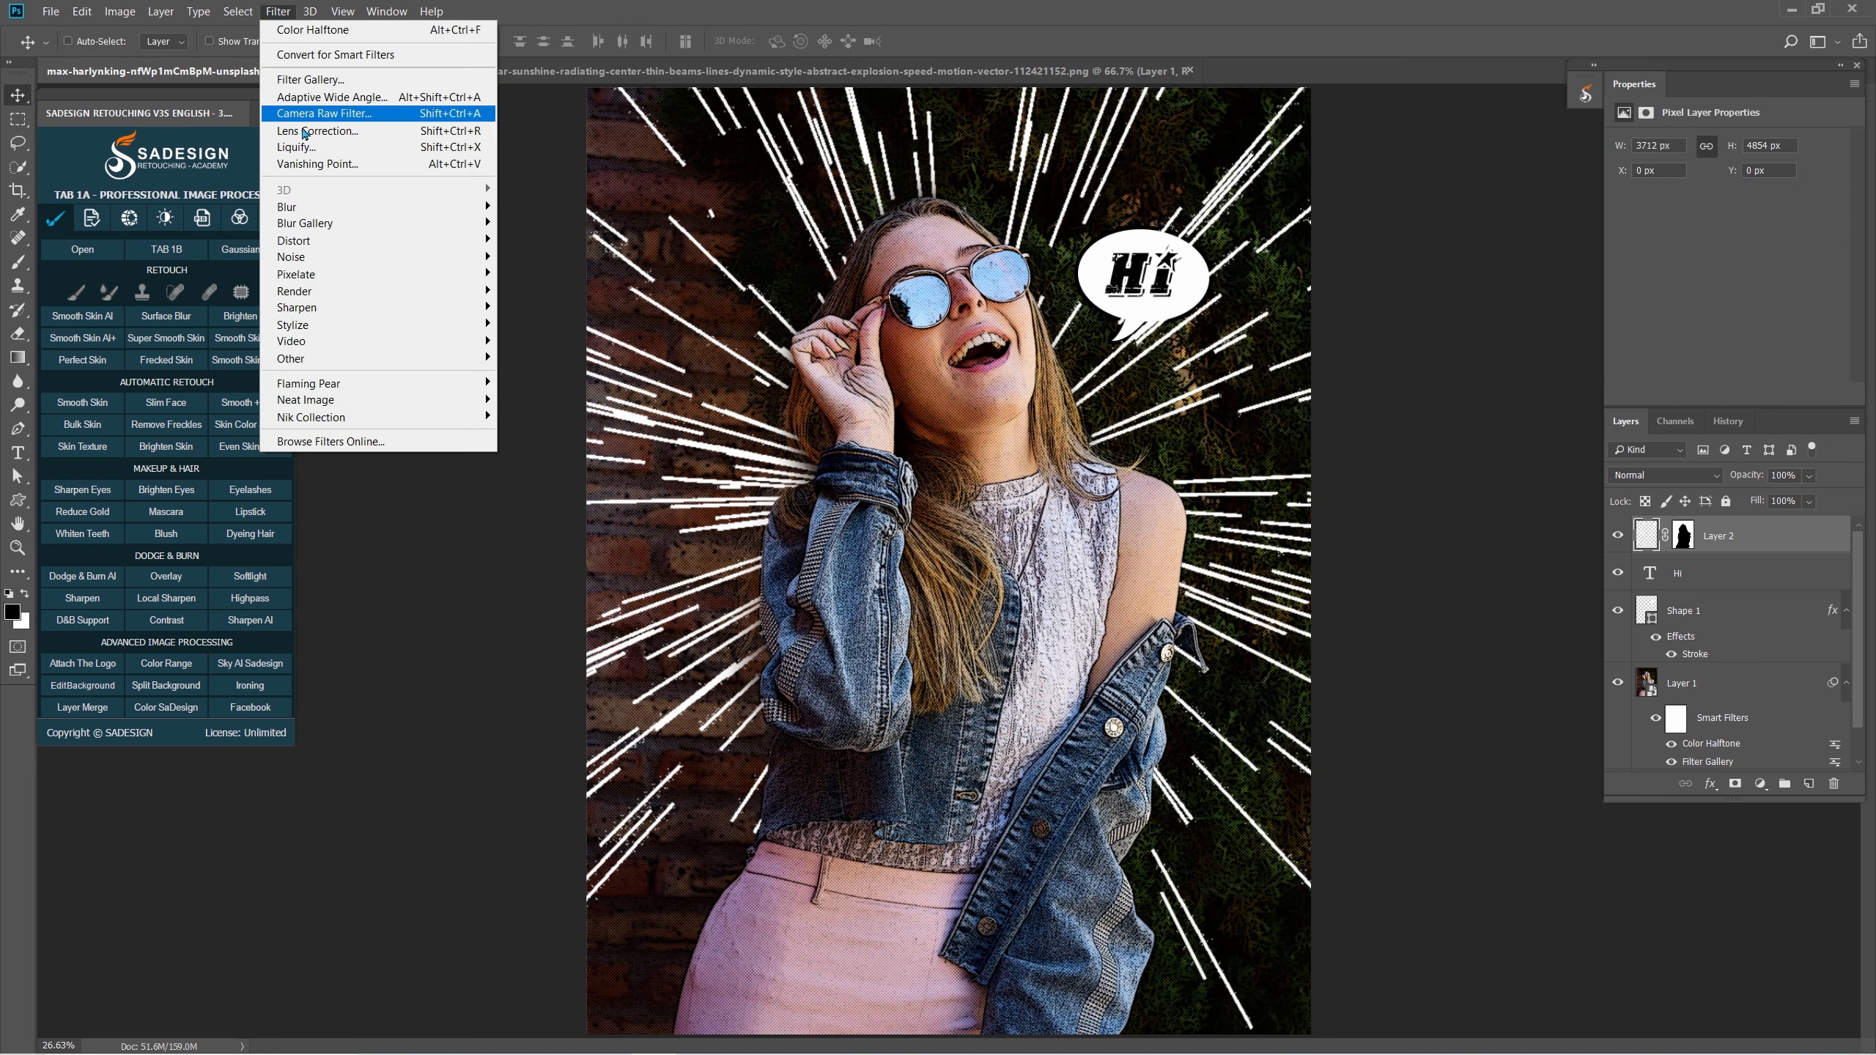
{"action": "mouse_move", "coordinate": [325, 211]}
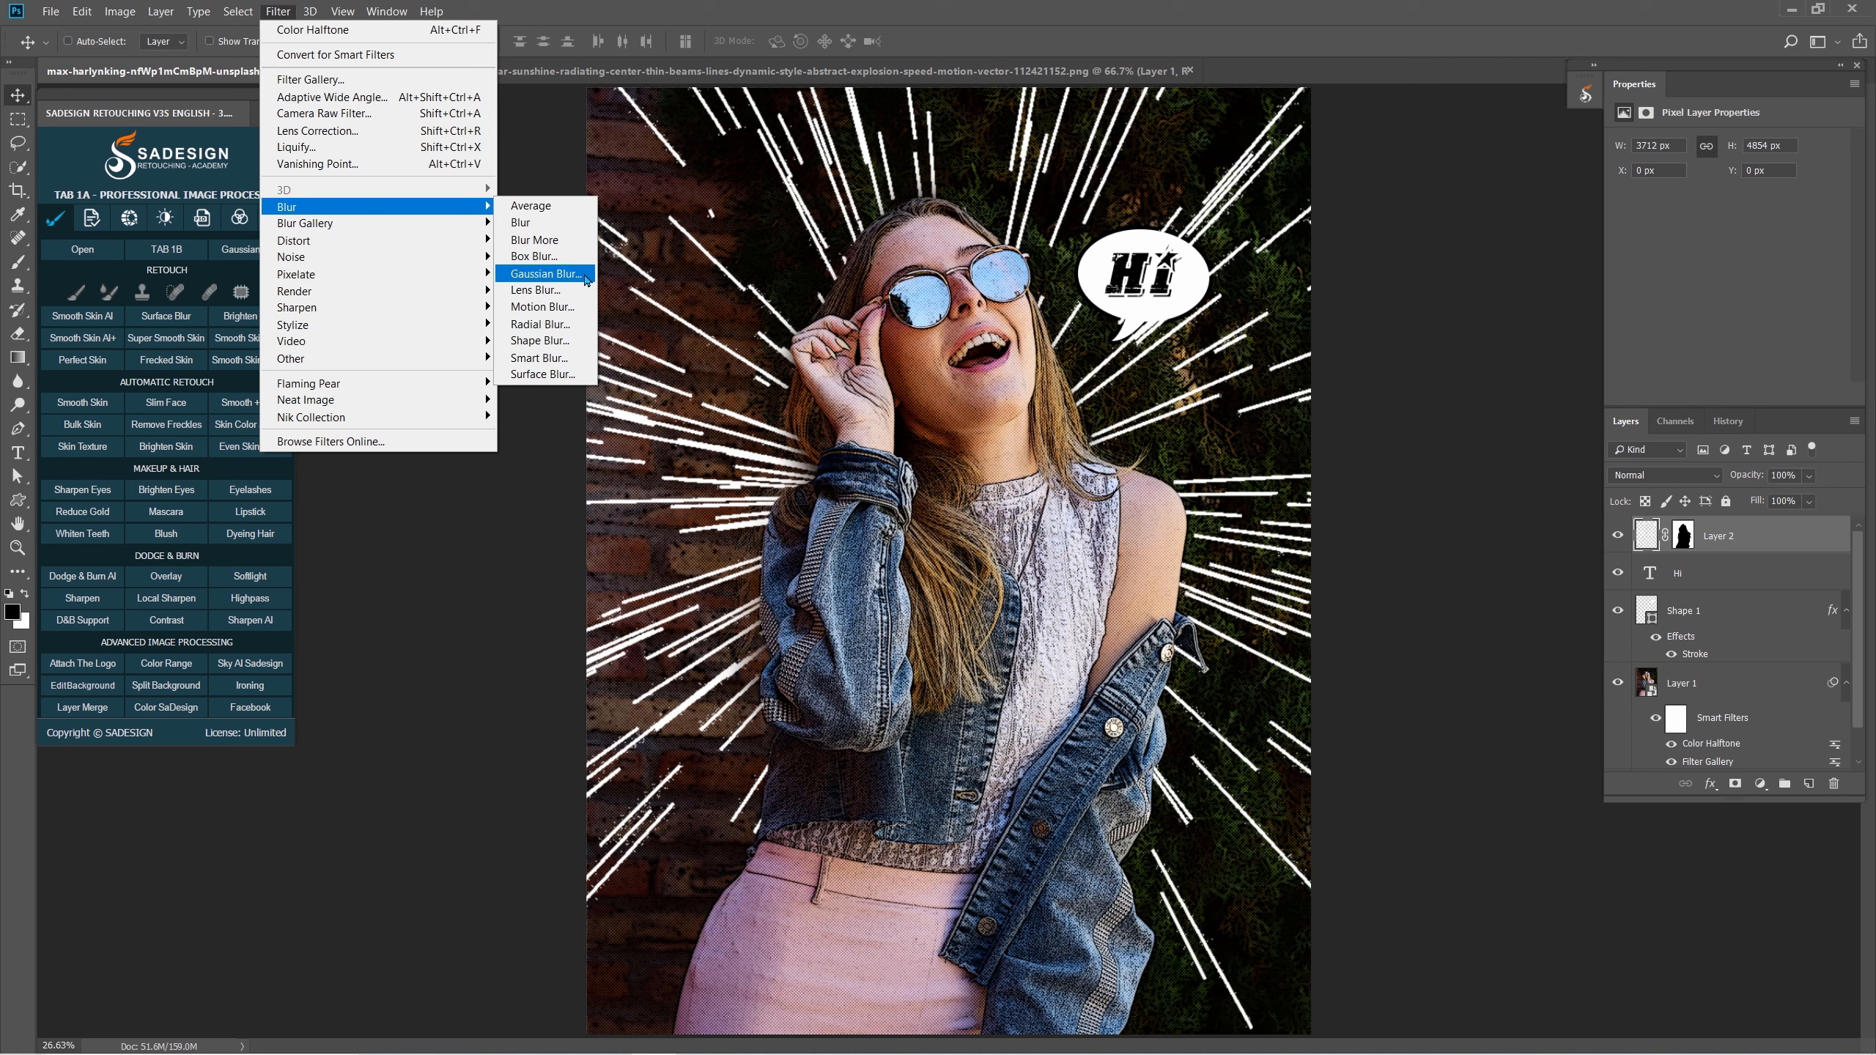
{"action": "left_click", "coordinate": [547, 273]}
{"action": "type", "text": "2"}
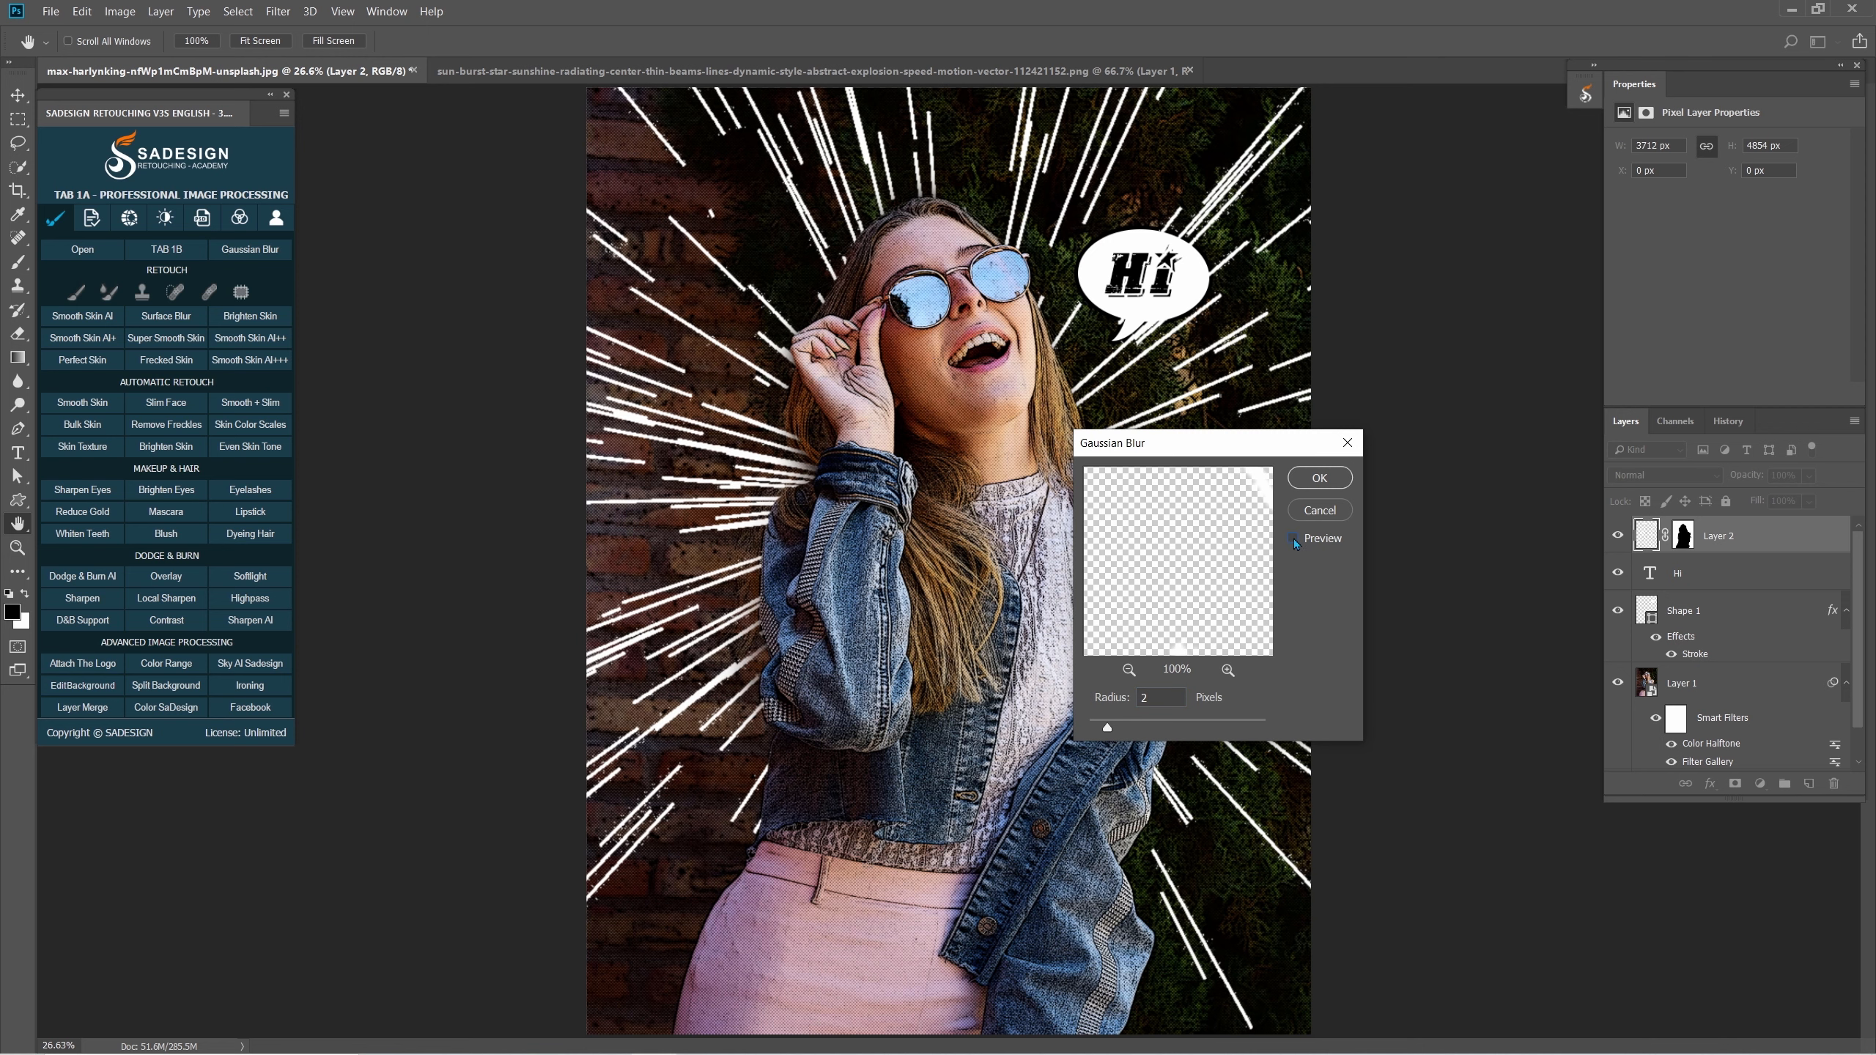
{"action": "left_click", "coordinate": [1304, 477]}
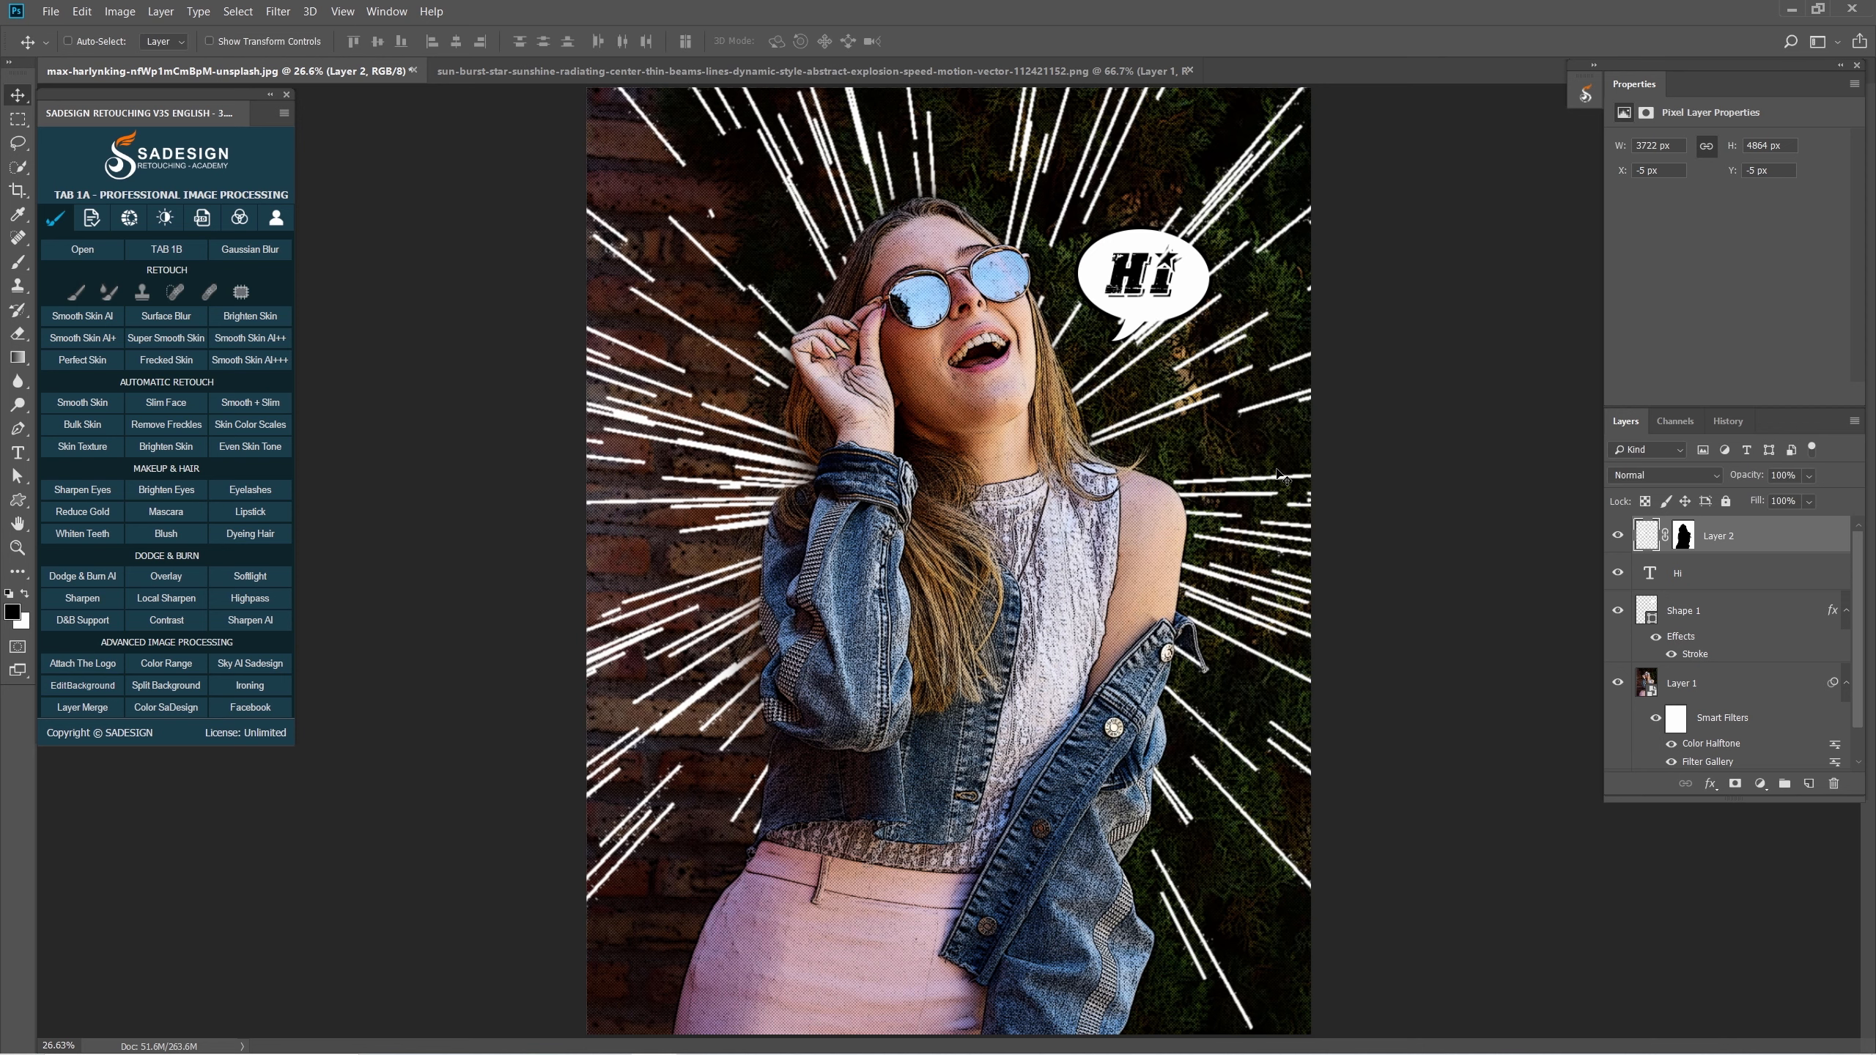
Stamp all visible layers into a new merged layer on top of the stack, keeping the originals.
{"action": "key", "text": "ctrl+shift+e"}
{"action": "scroll", "coordinate": [972, 514], "scroll_direction": "down", "scroll_amount": 1}
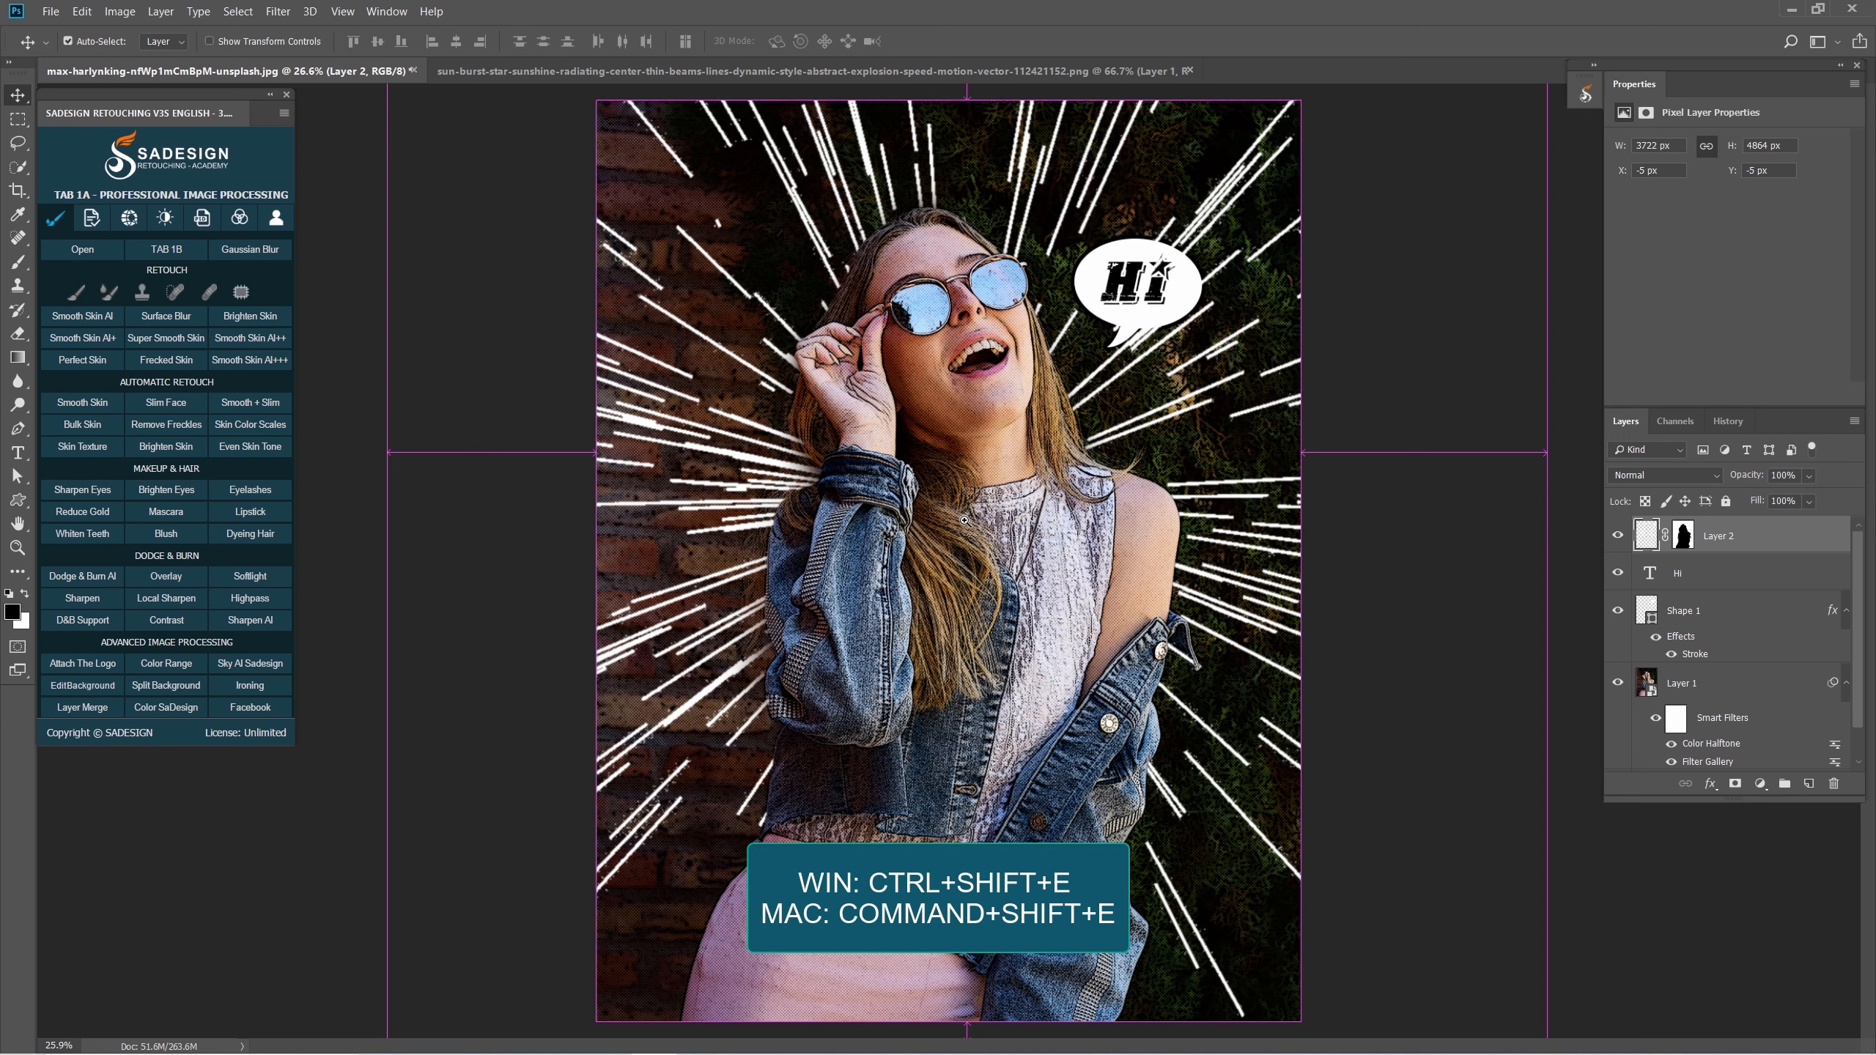
{"action": "key", "text": "ctrl+alt+shift+e"}
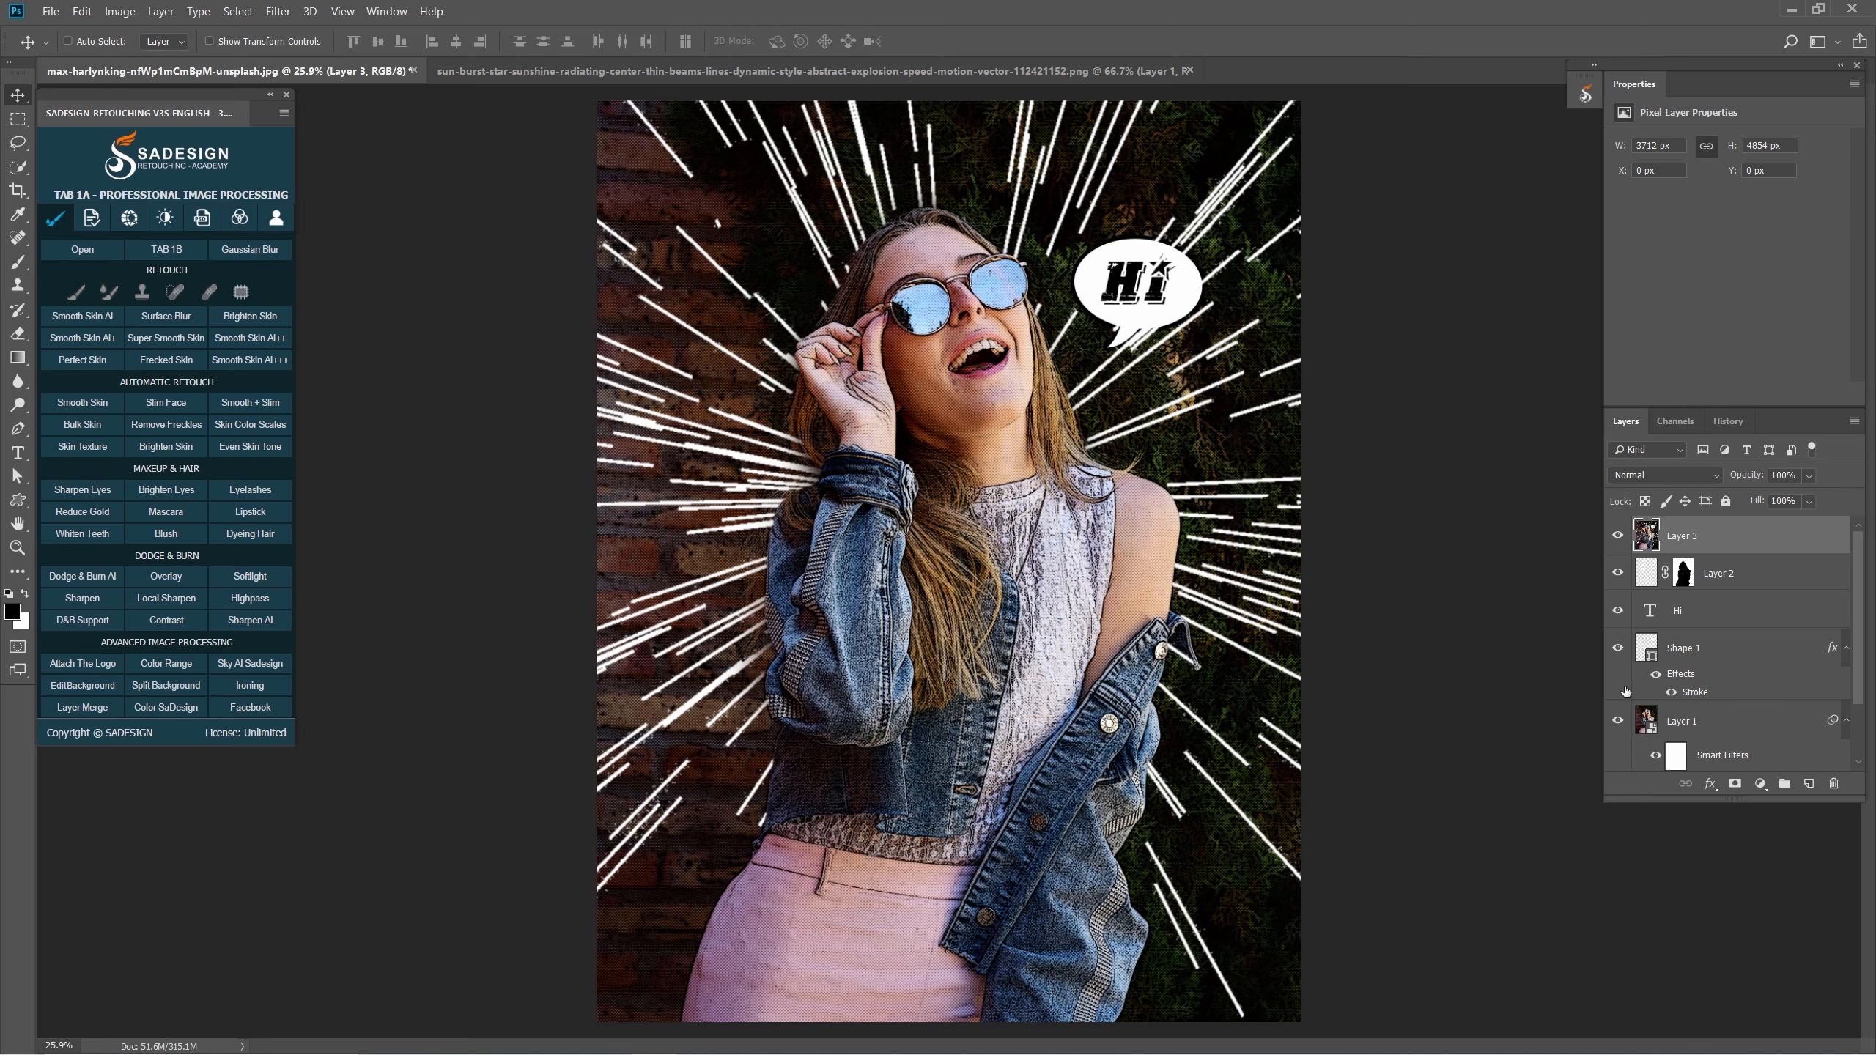
Add a black (000000) 70 px inside Stroke style with Normal blend mode and 100% opacity to the merged layer.
{"action": "left_click", "coordinate": [1709, 783]}
{"action": "left_click", "coordinate": [1781, 806]}
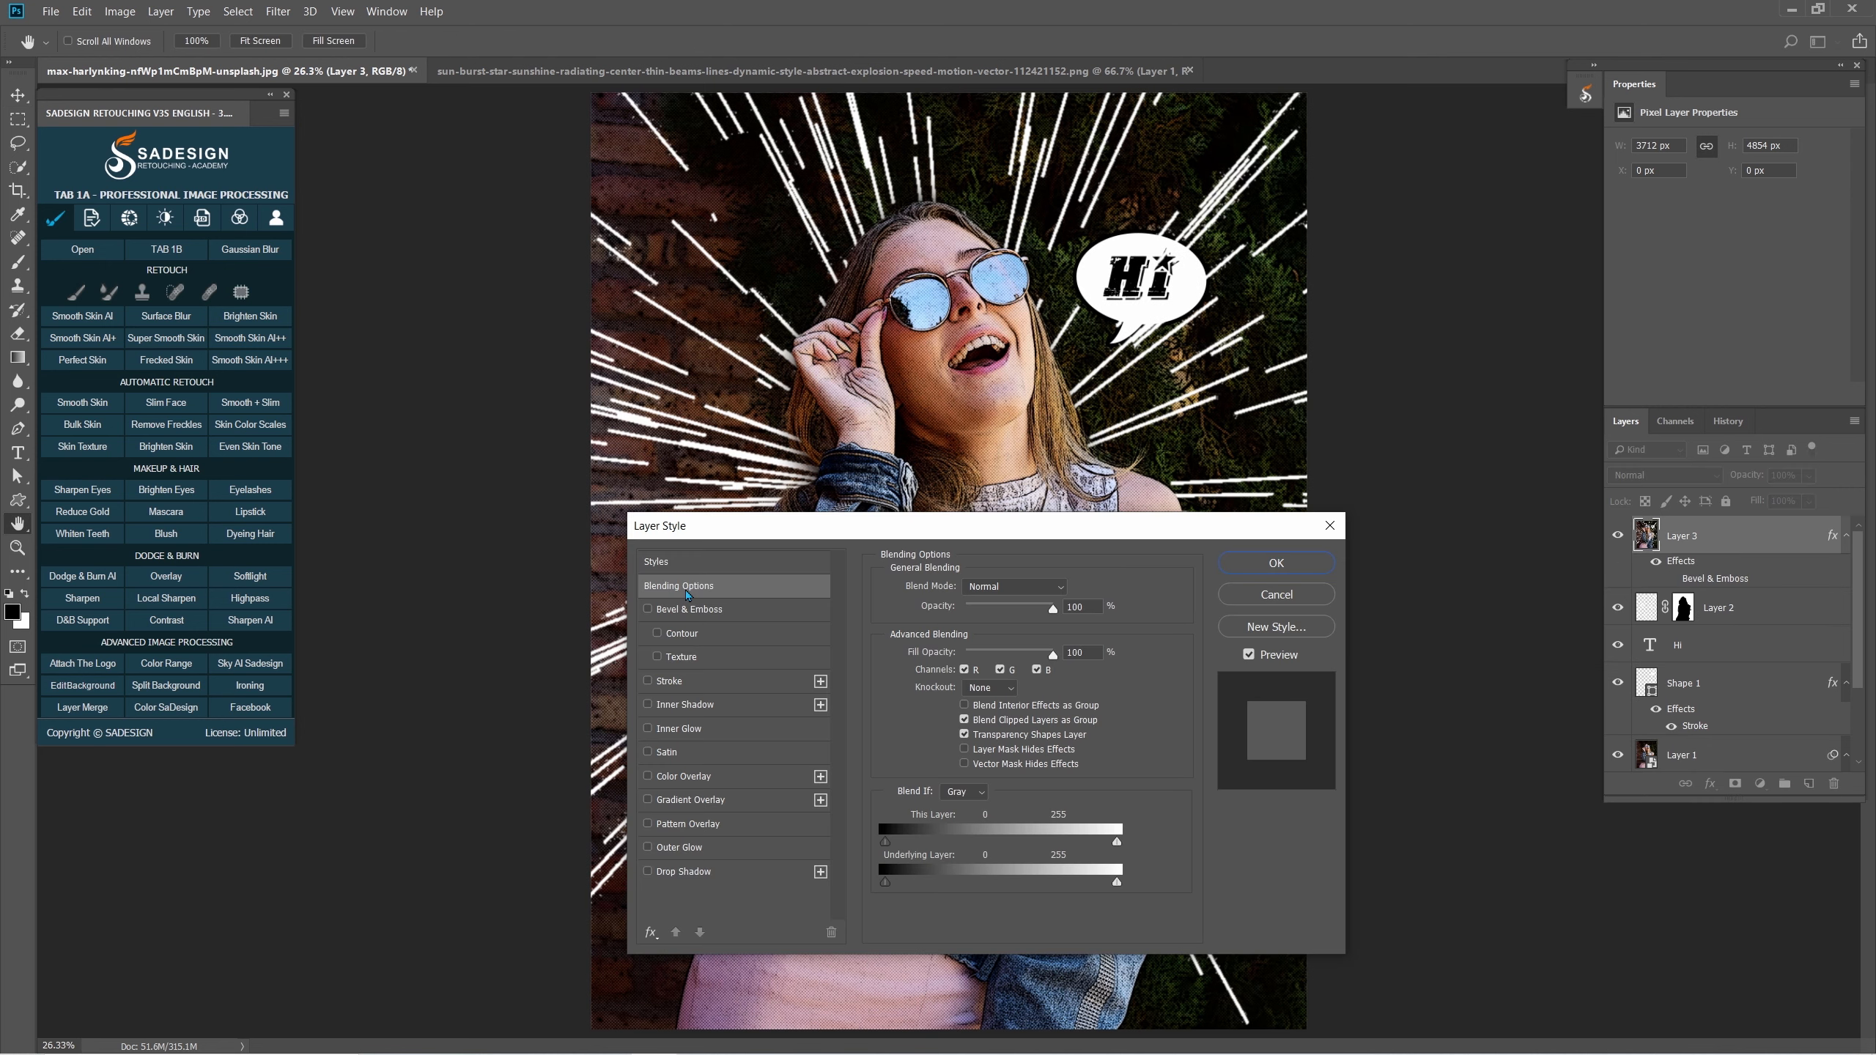
{"action": "left_click", "coordinate": [686, 683]}
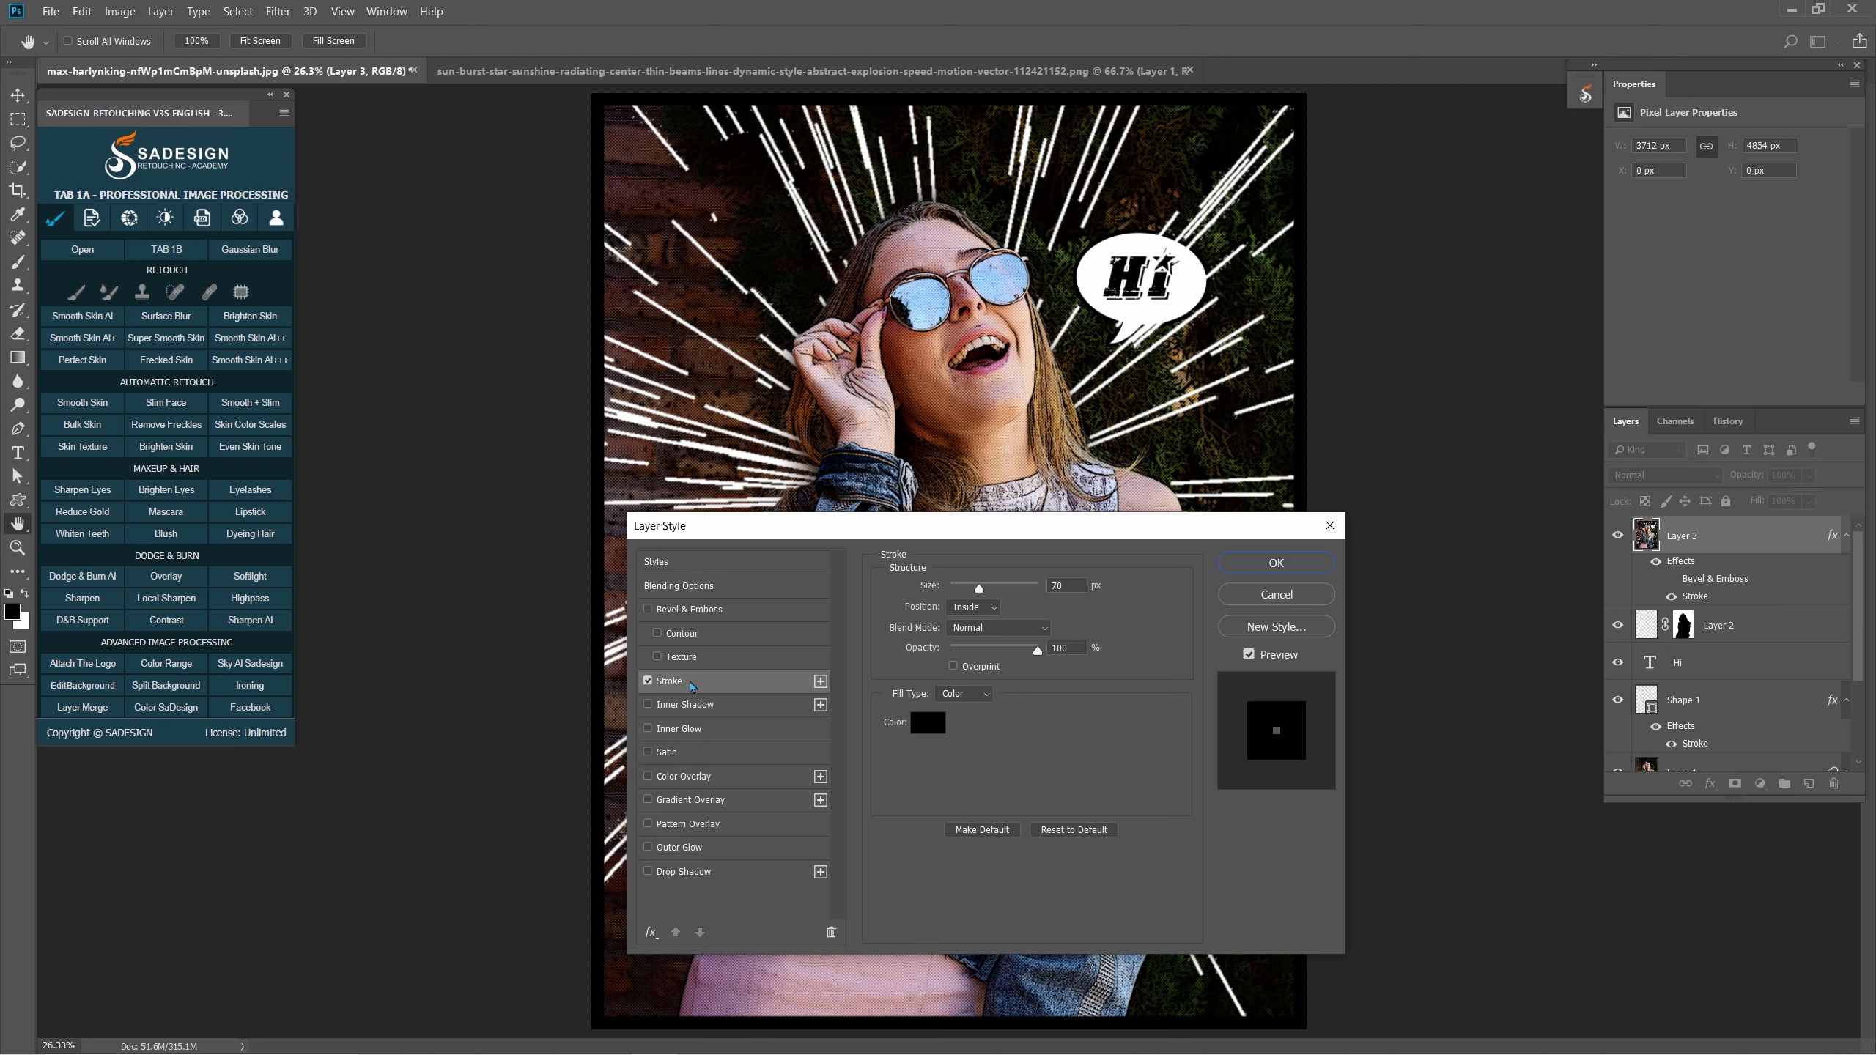
{"action": "left_click", "coordinate": [971, 607]}
{"action": "left_click", "coordinate": [979, 630]}
{"action": "left_click", "coordinate": [928, 722]}
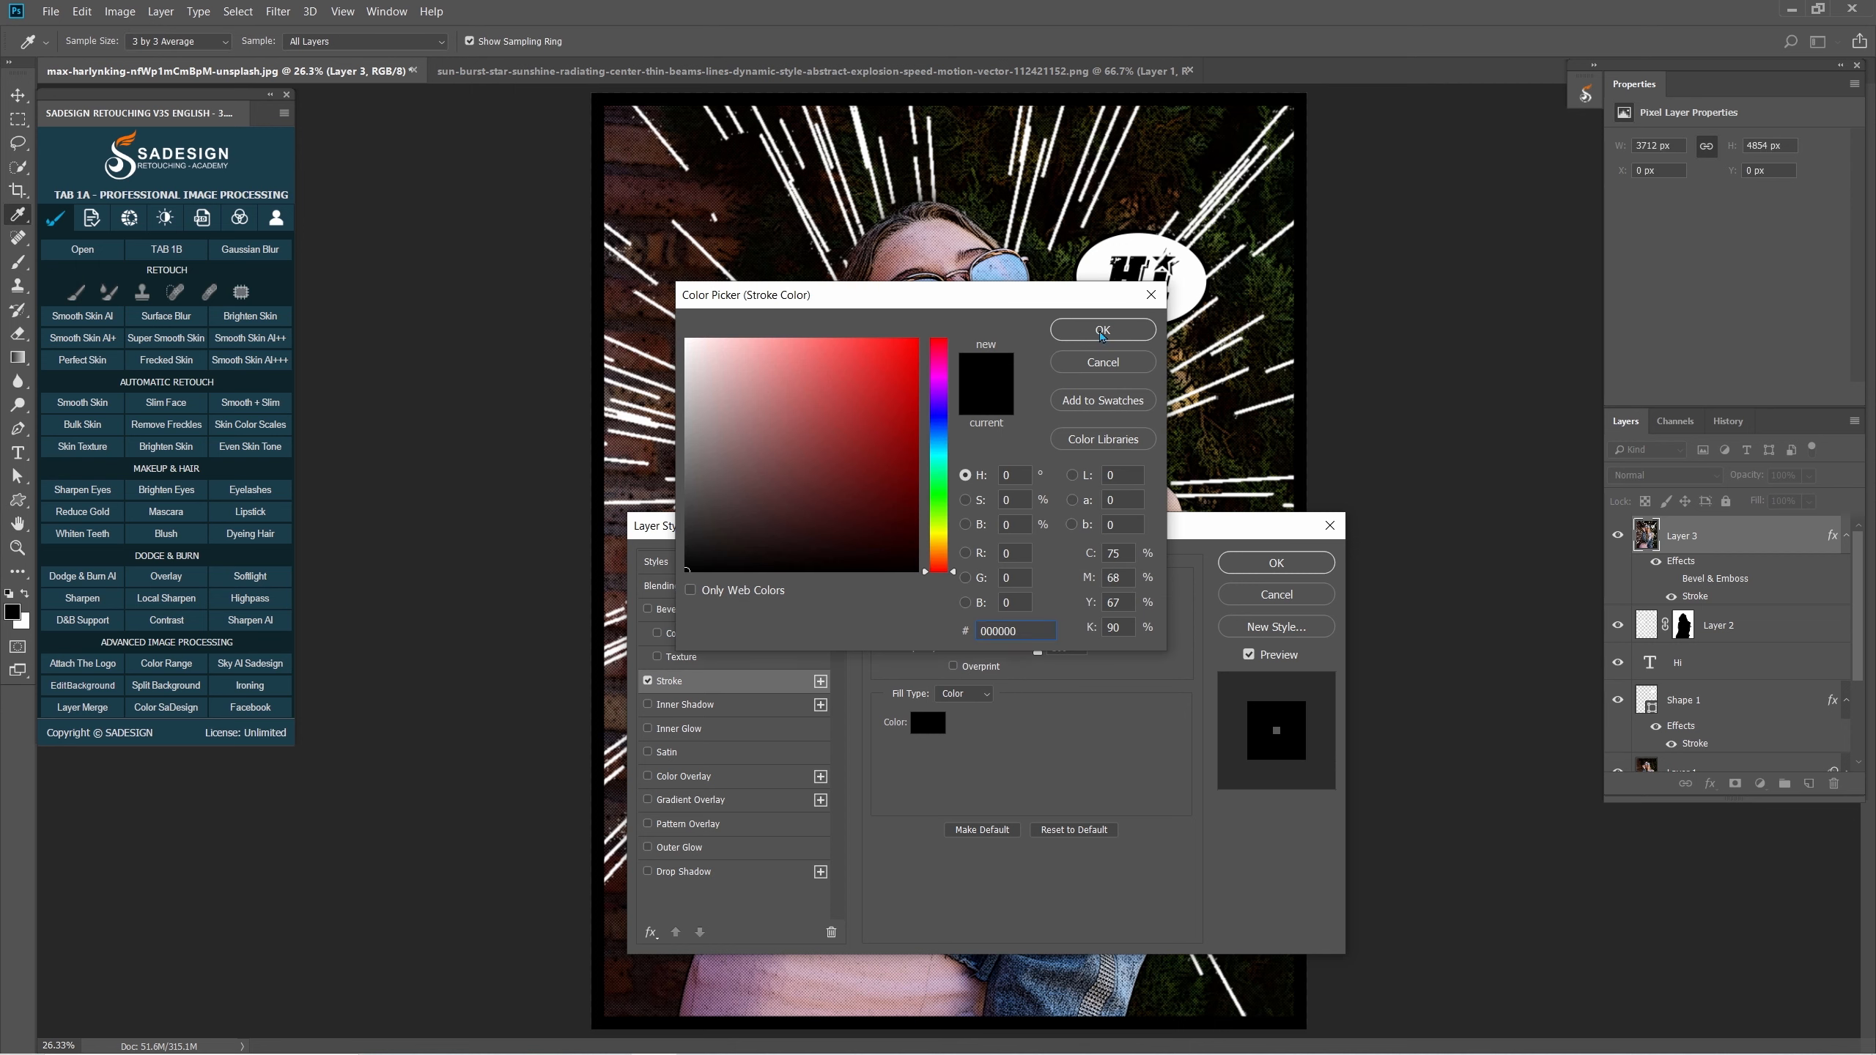
{"action": "left_click", "coordinate": [1101, 331]}
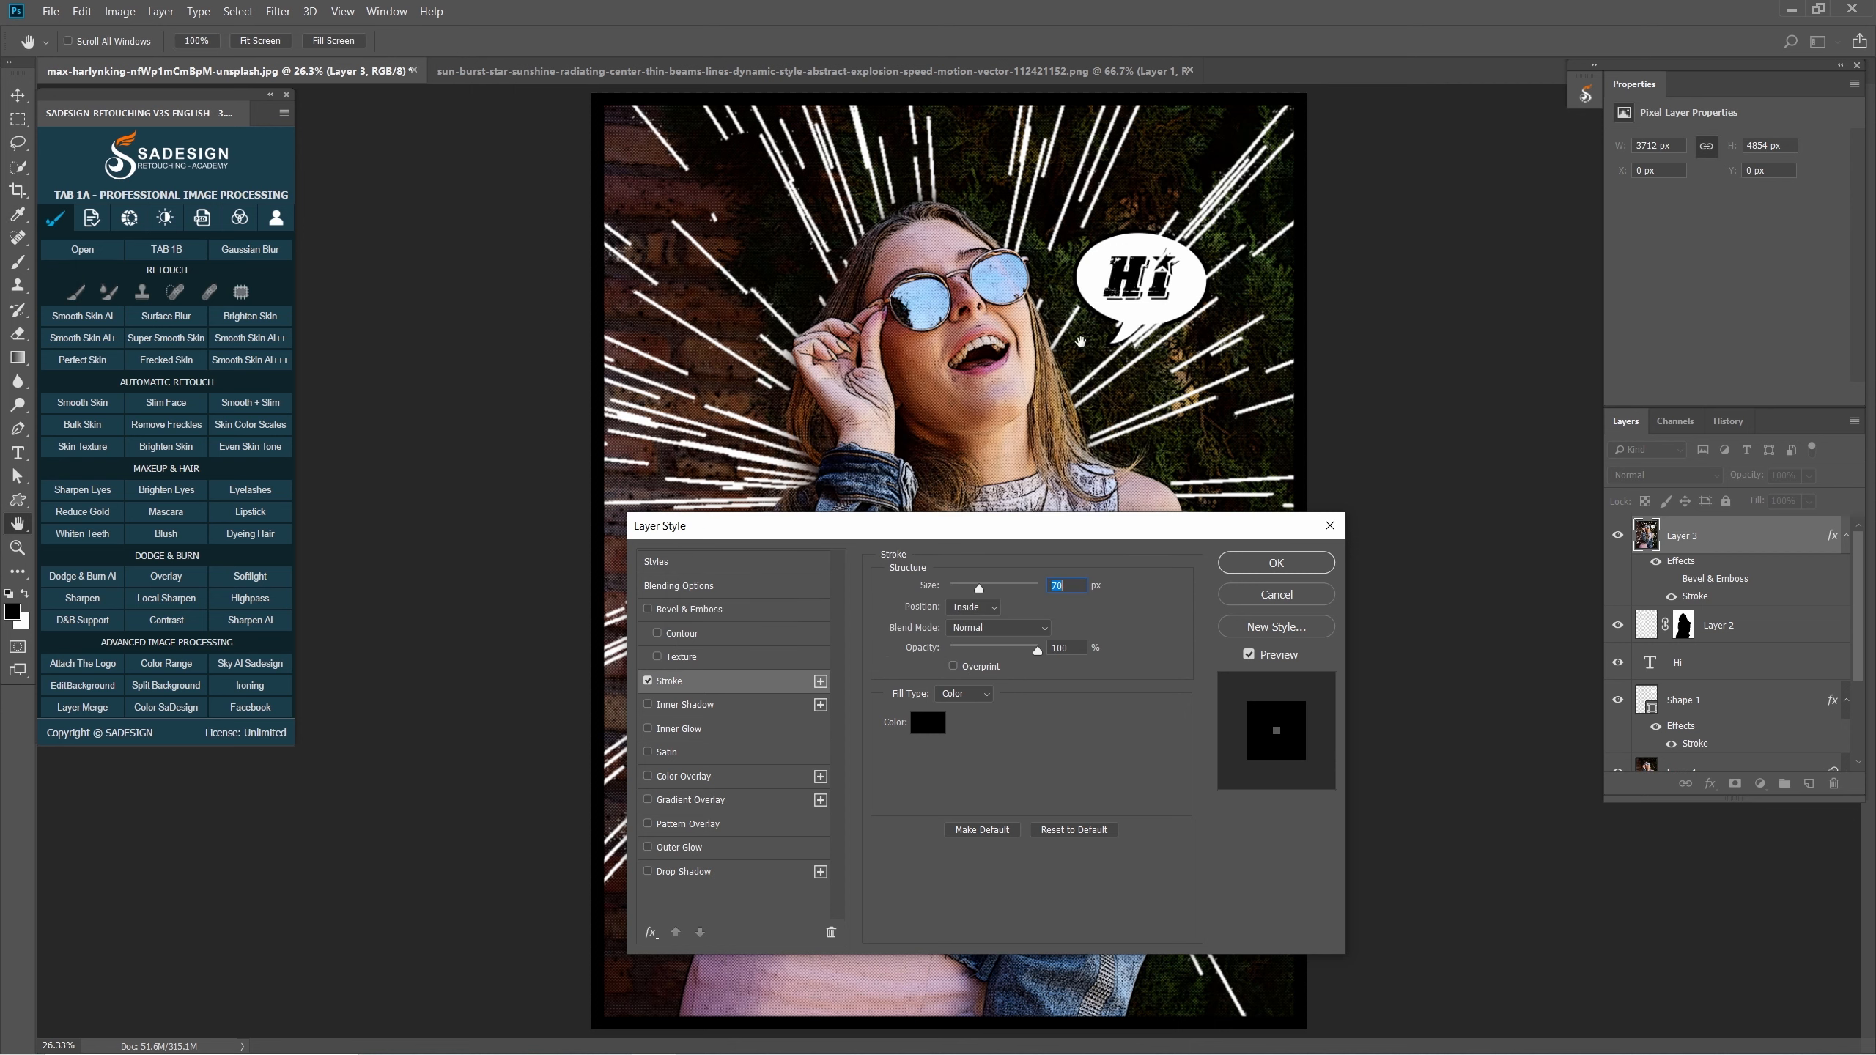
Add a second inside Stroke below the black one on the merged layer, coloured white and 110 px in size.
{"action": "left_click", "coordinate": [820, 681]}
{"action": "left_click", "coordinate": [723, 713]}
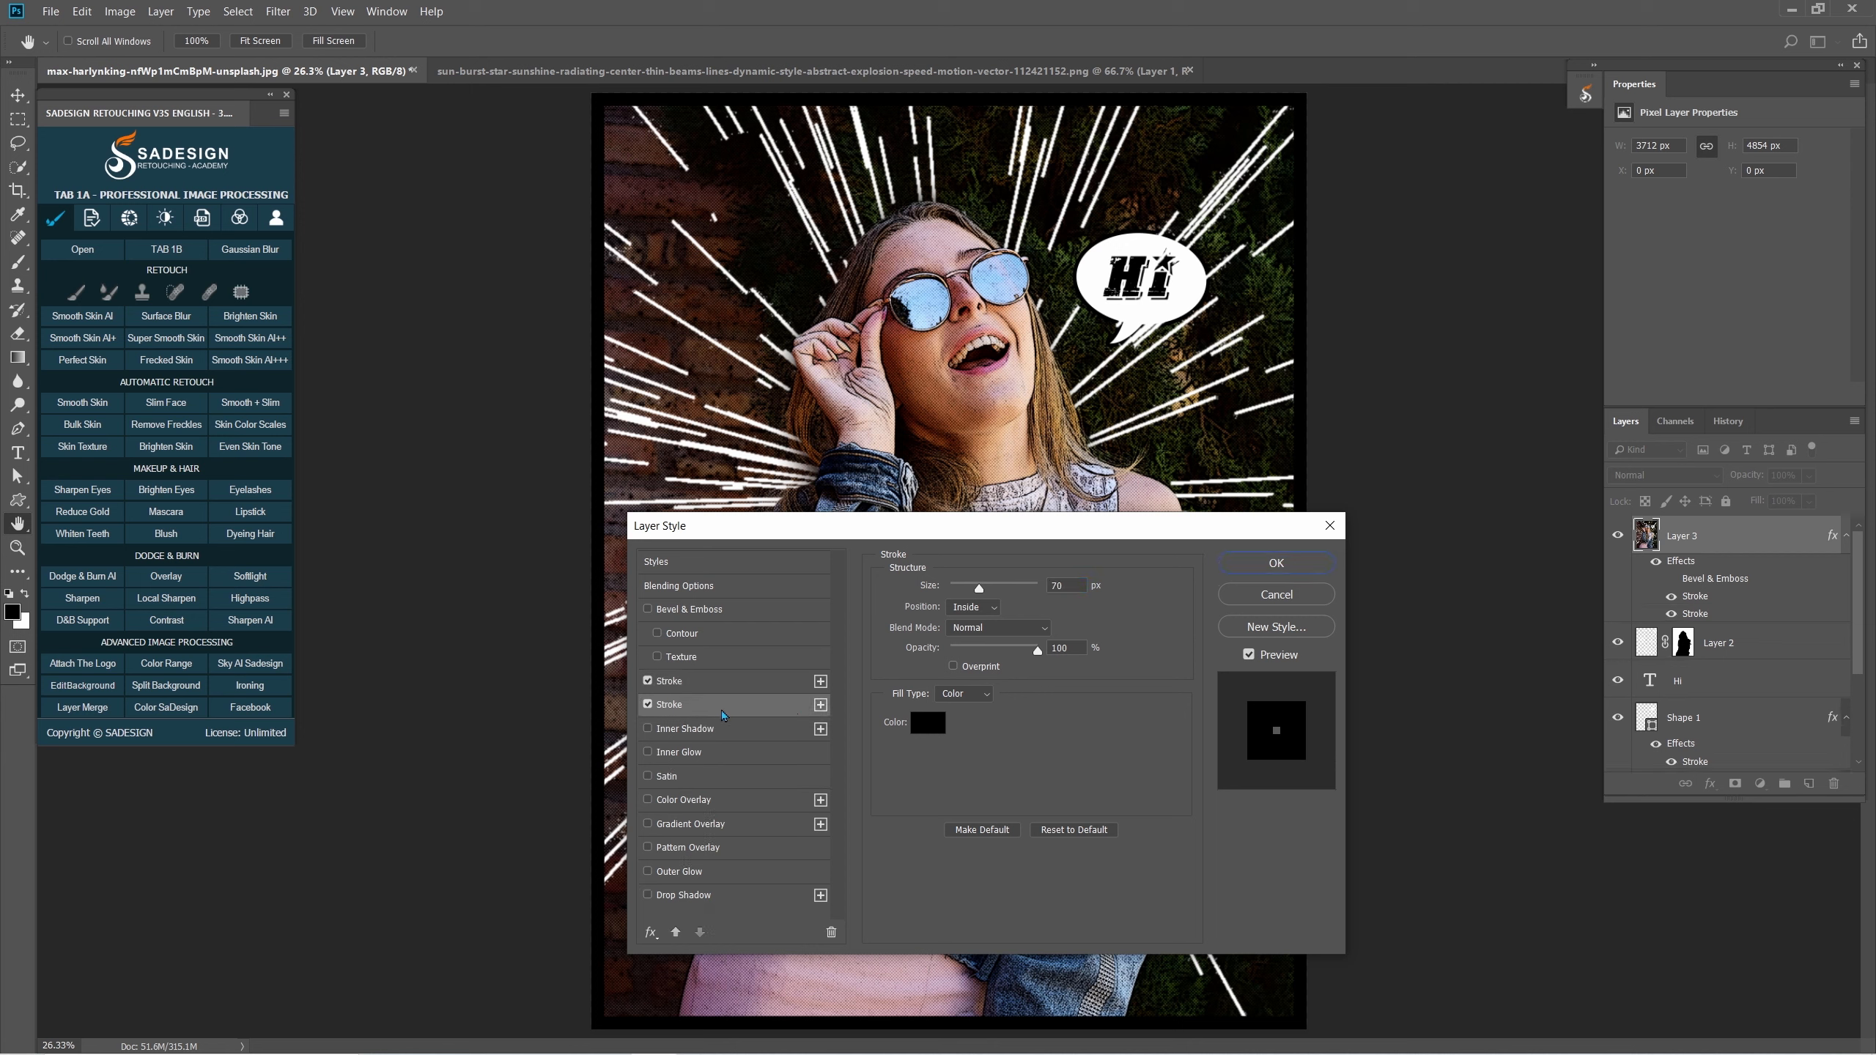
{"action": "left_click", "coordinate": [928, 722]}
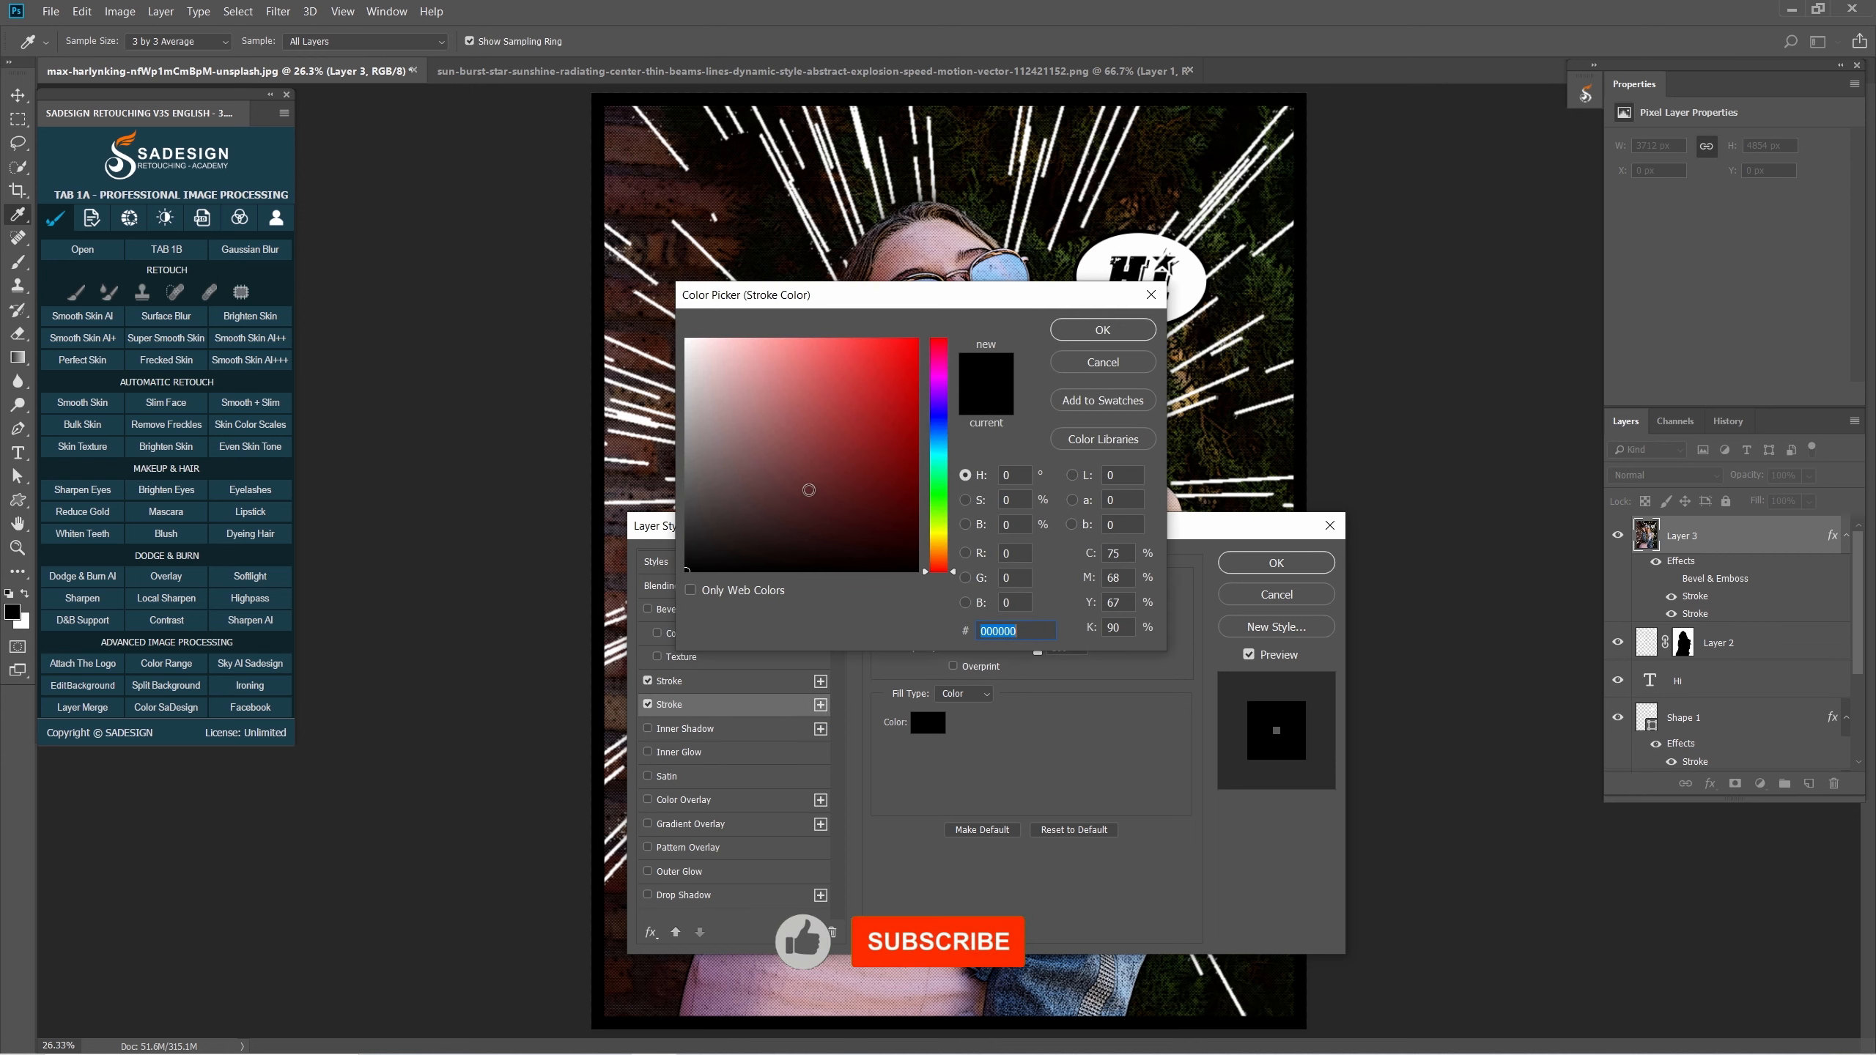
{"action": "left_click", "coordinate": [681, 271]}
{"action": "left_click", "coordinate": [1101, 330]}
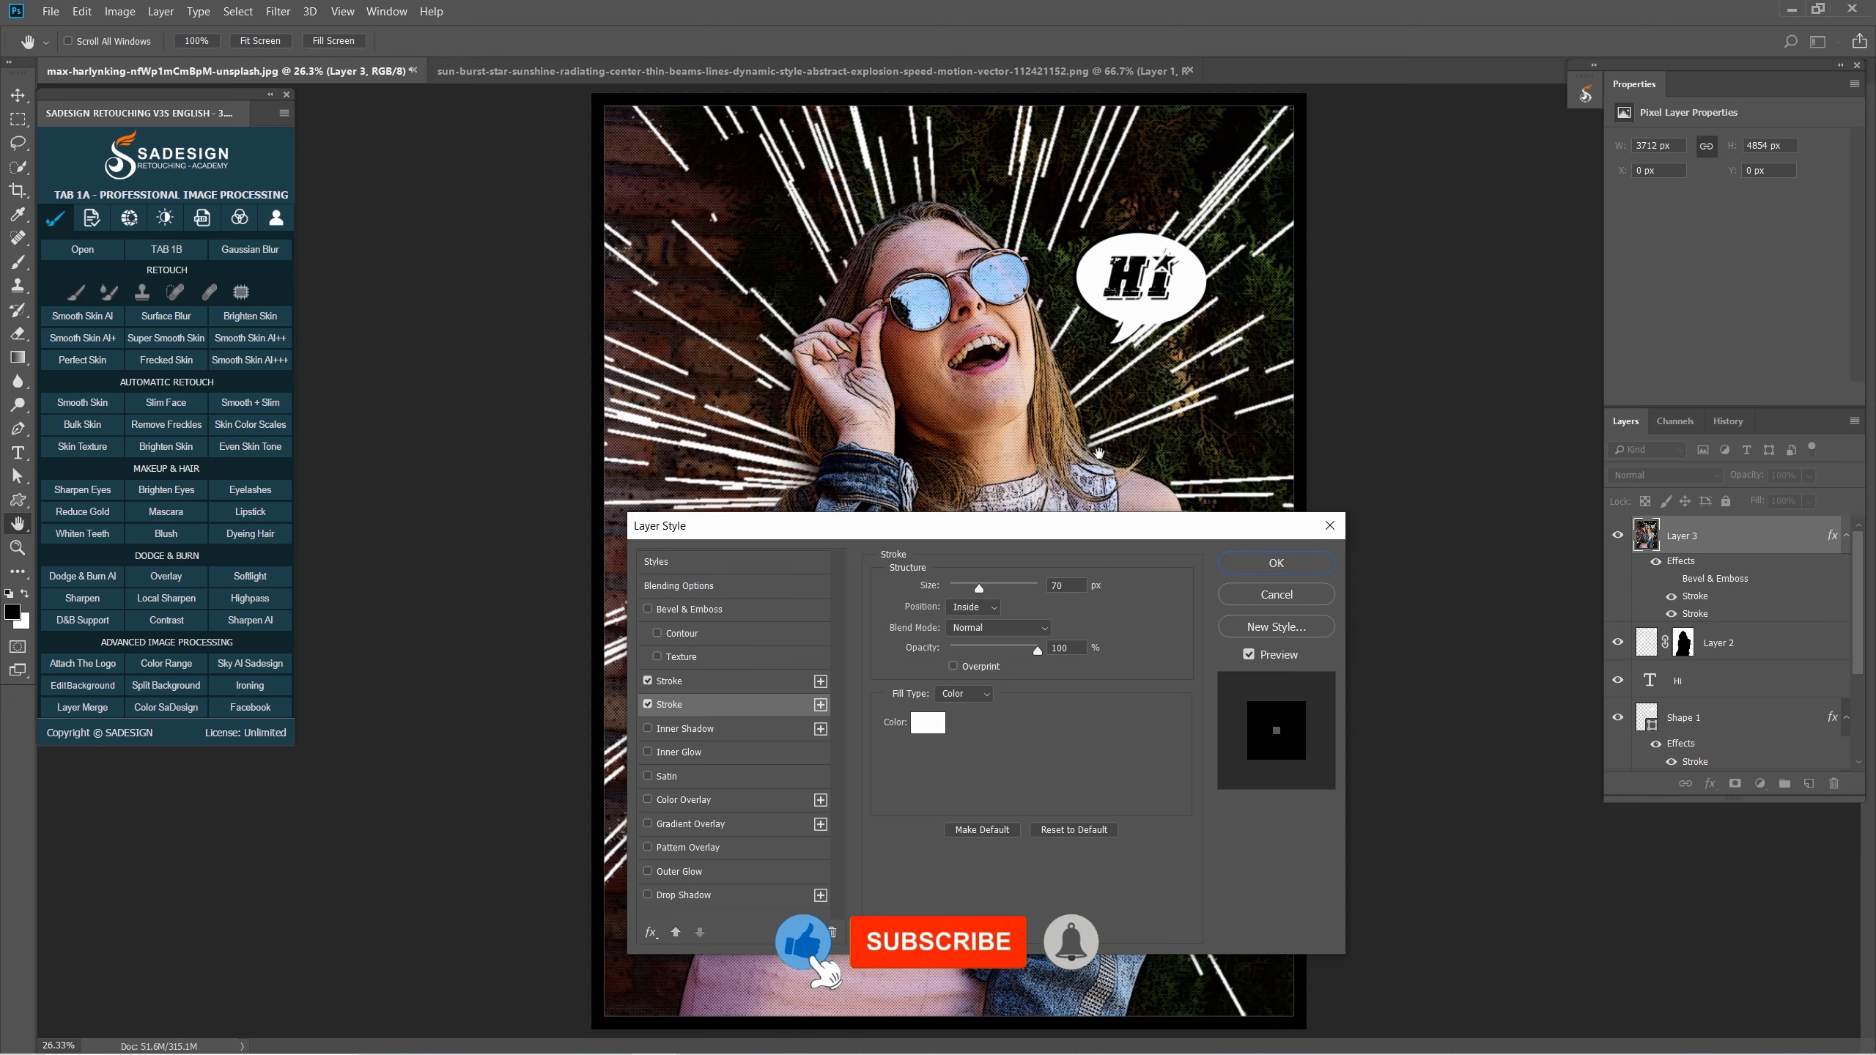
{"action": "left_click_drag", "start_coordinate": [1074, 591], "coordinate": [1026, 584]}
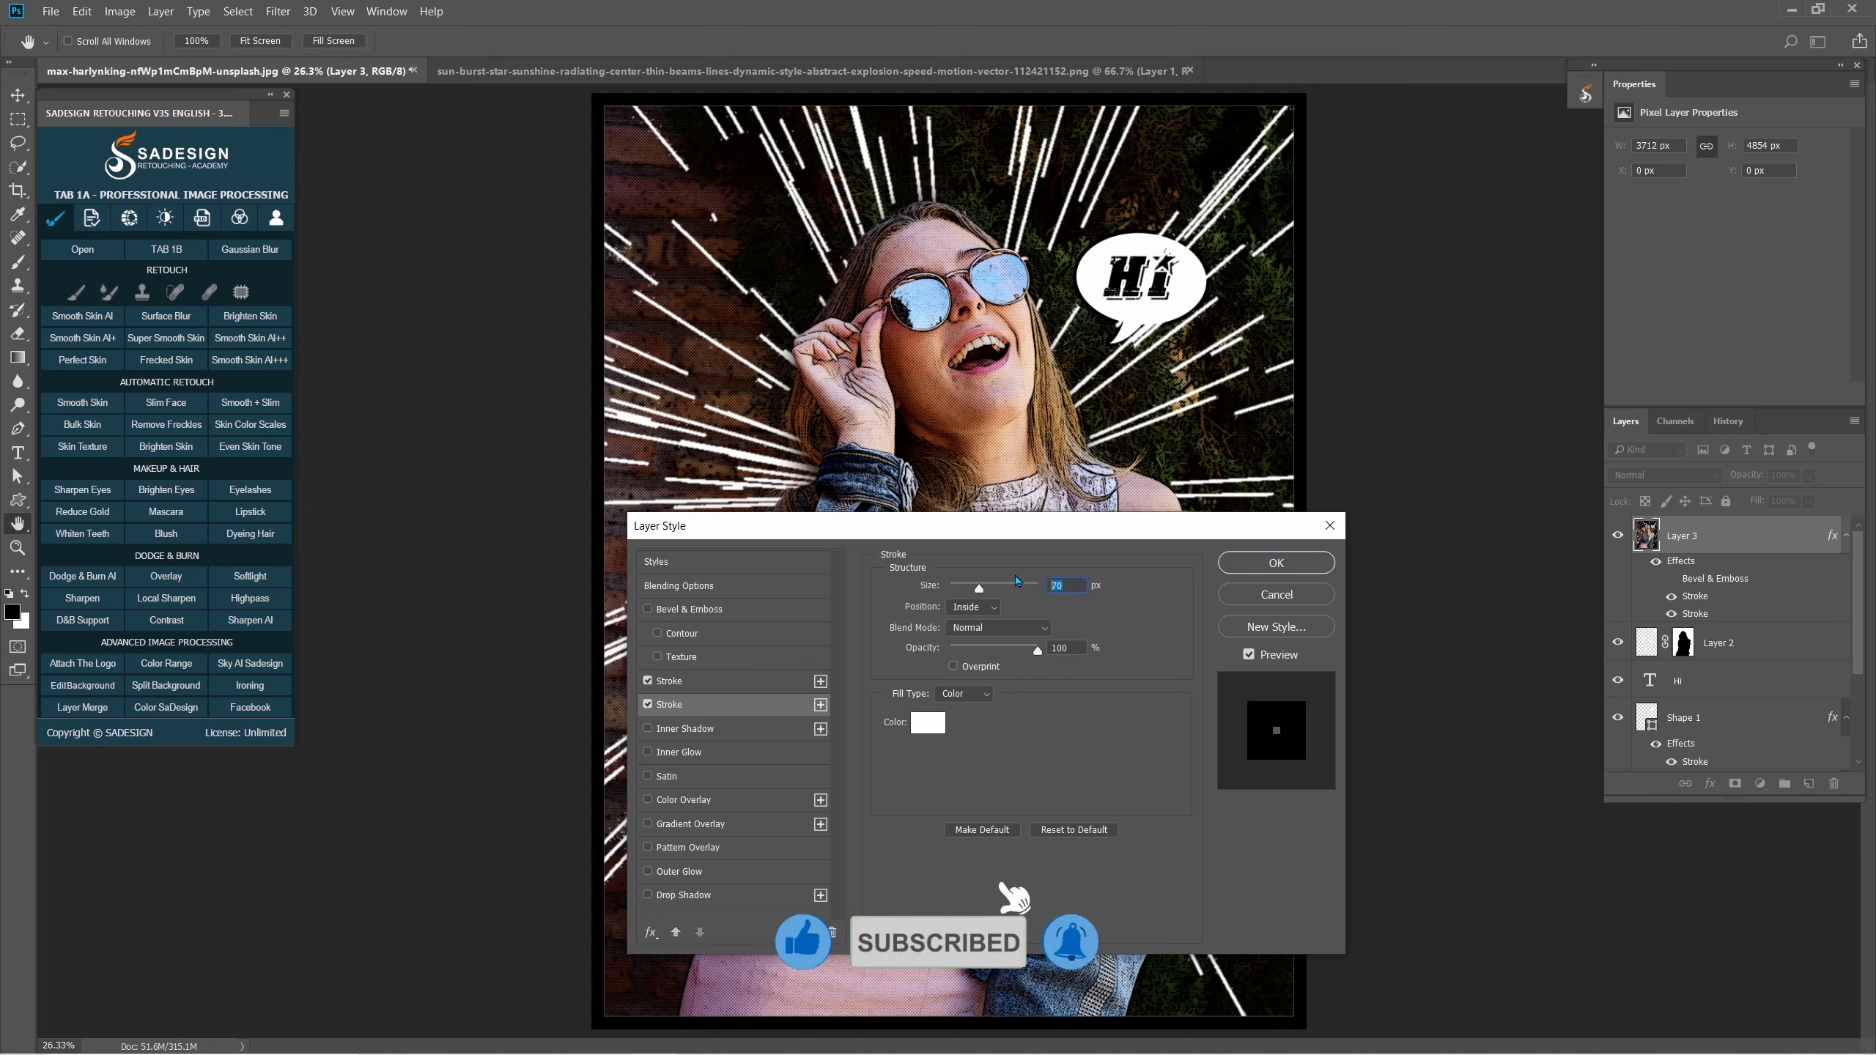
{"action": "type", "text": "110"}
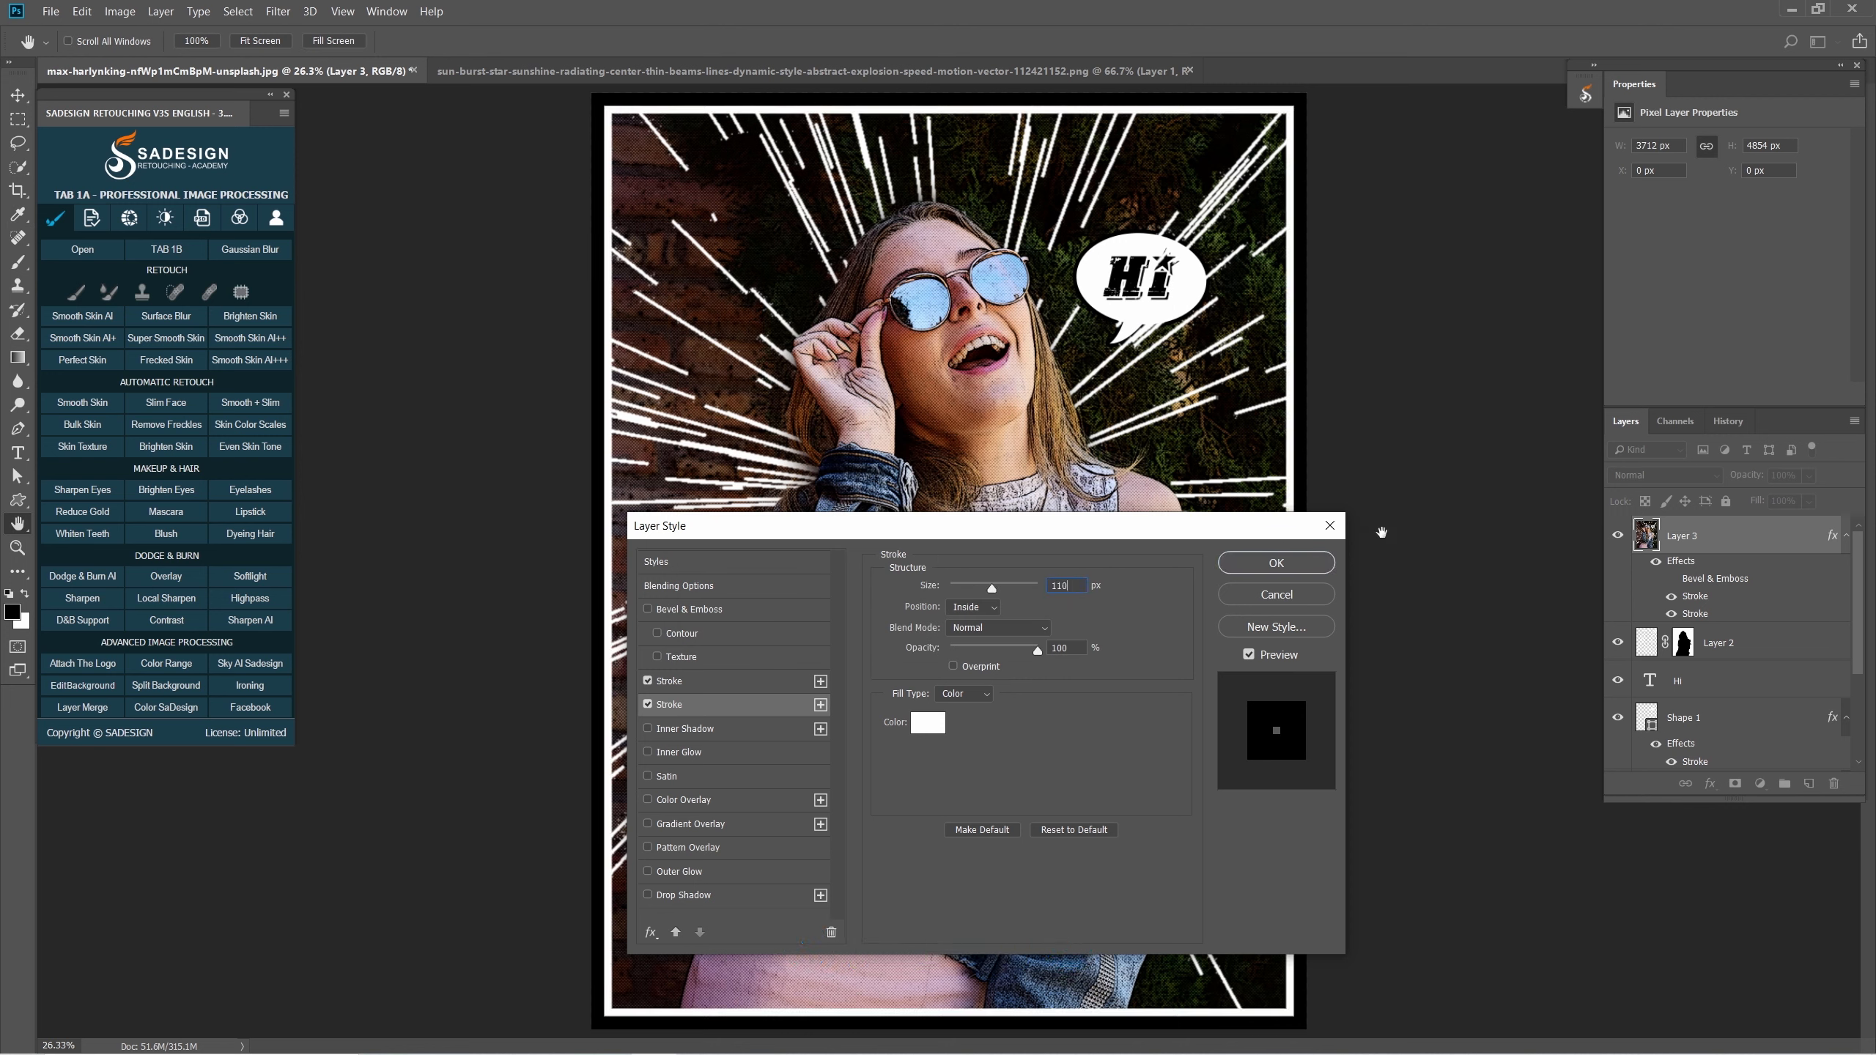
{"action": "left_click", "coordinate": [1300, 564]}
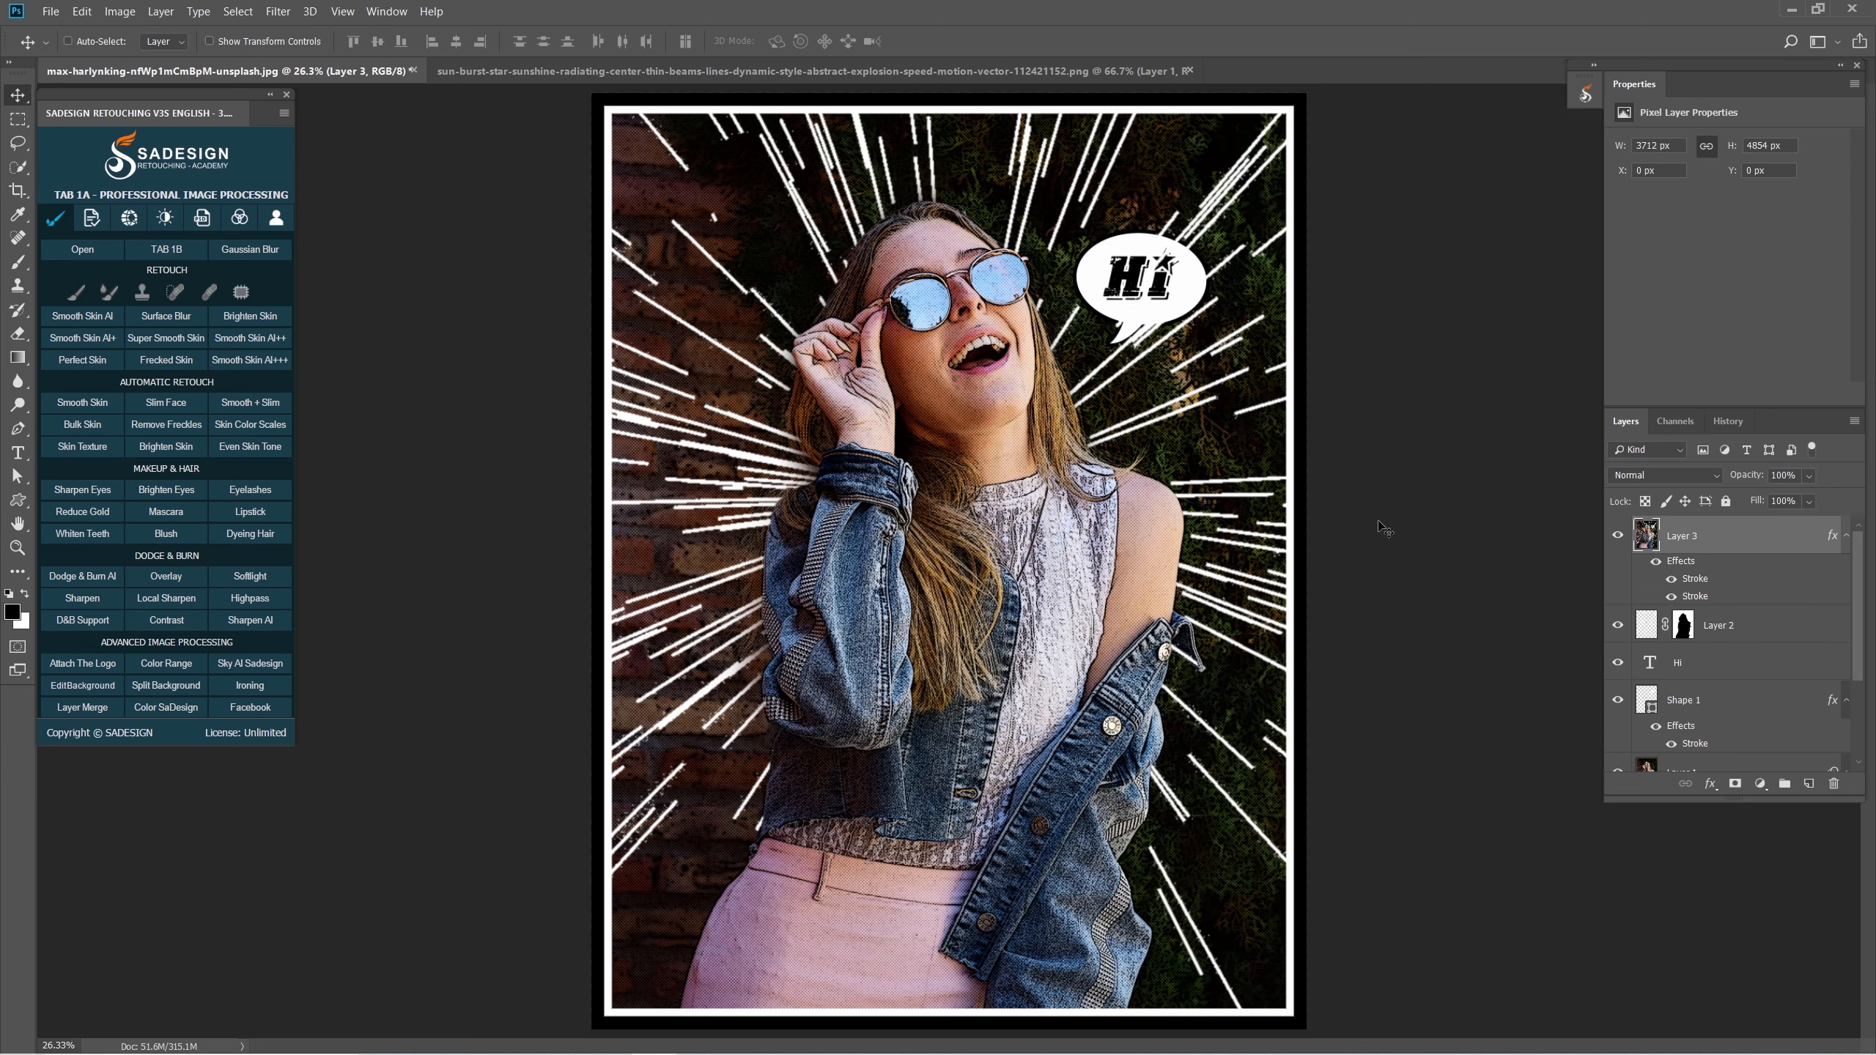
Group all layers above the Background into one layer group.
{"action": "scroll", "coordinate": [1731, 671], "scroll_direction": "down", "scroll_amount": 3}
{"action": "left_click", "coordinate": [1718, 658], "text": "shift"}
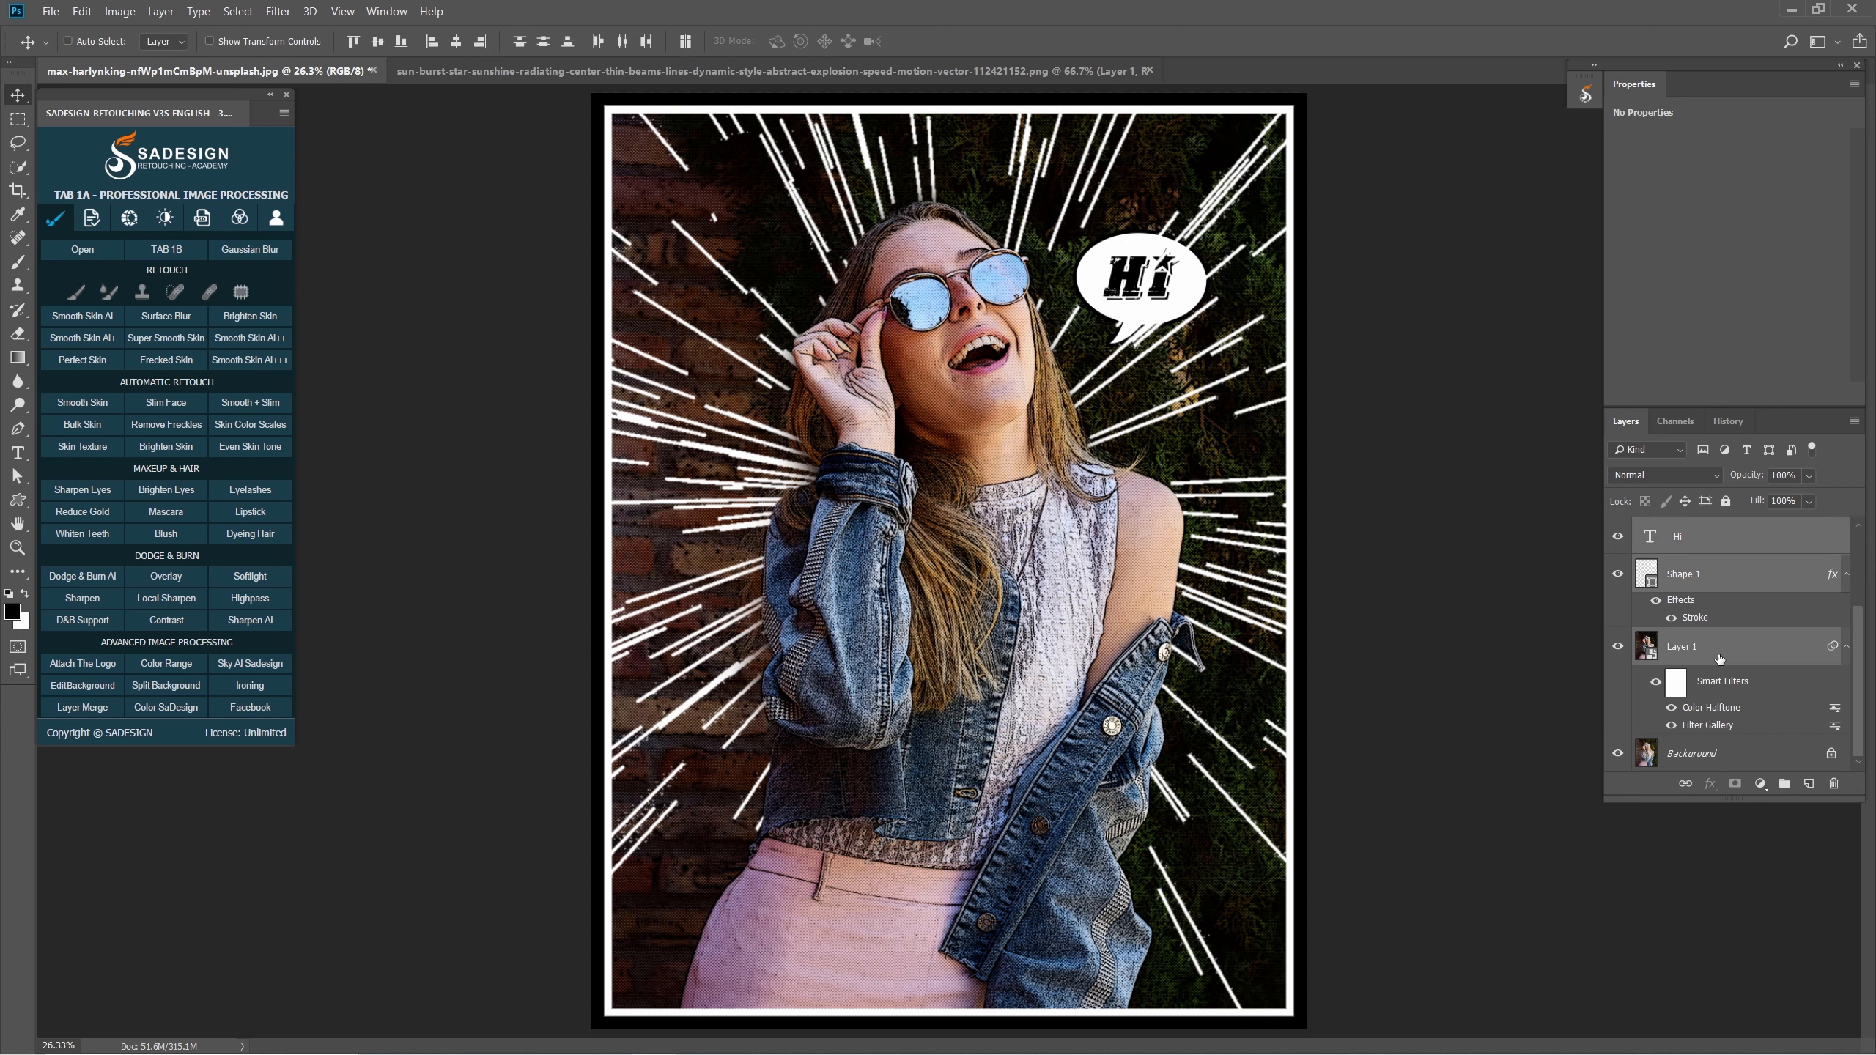
{"action": "left_click", "coordinate": [1784, 784]}
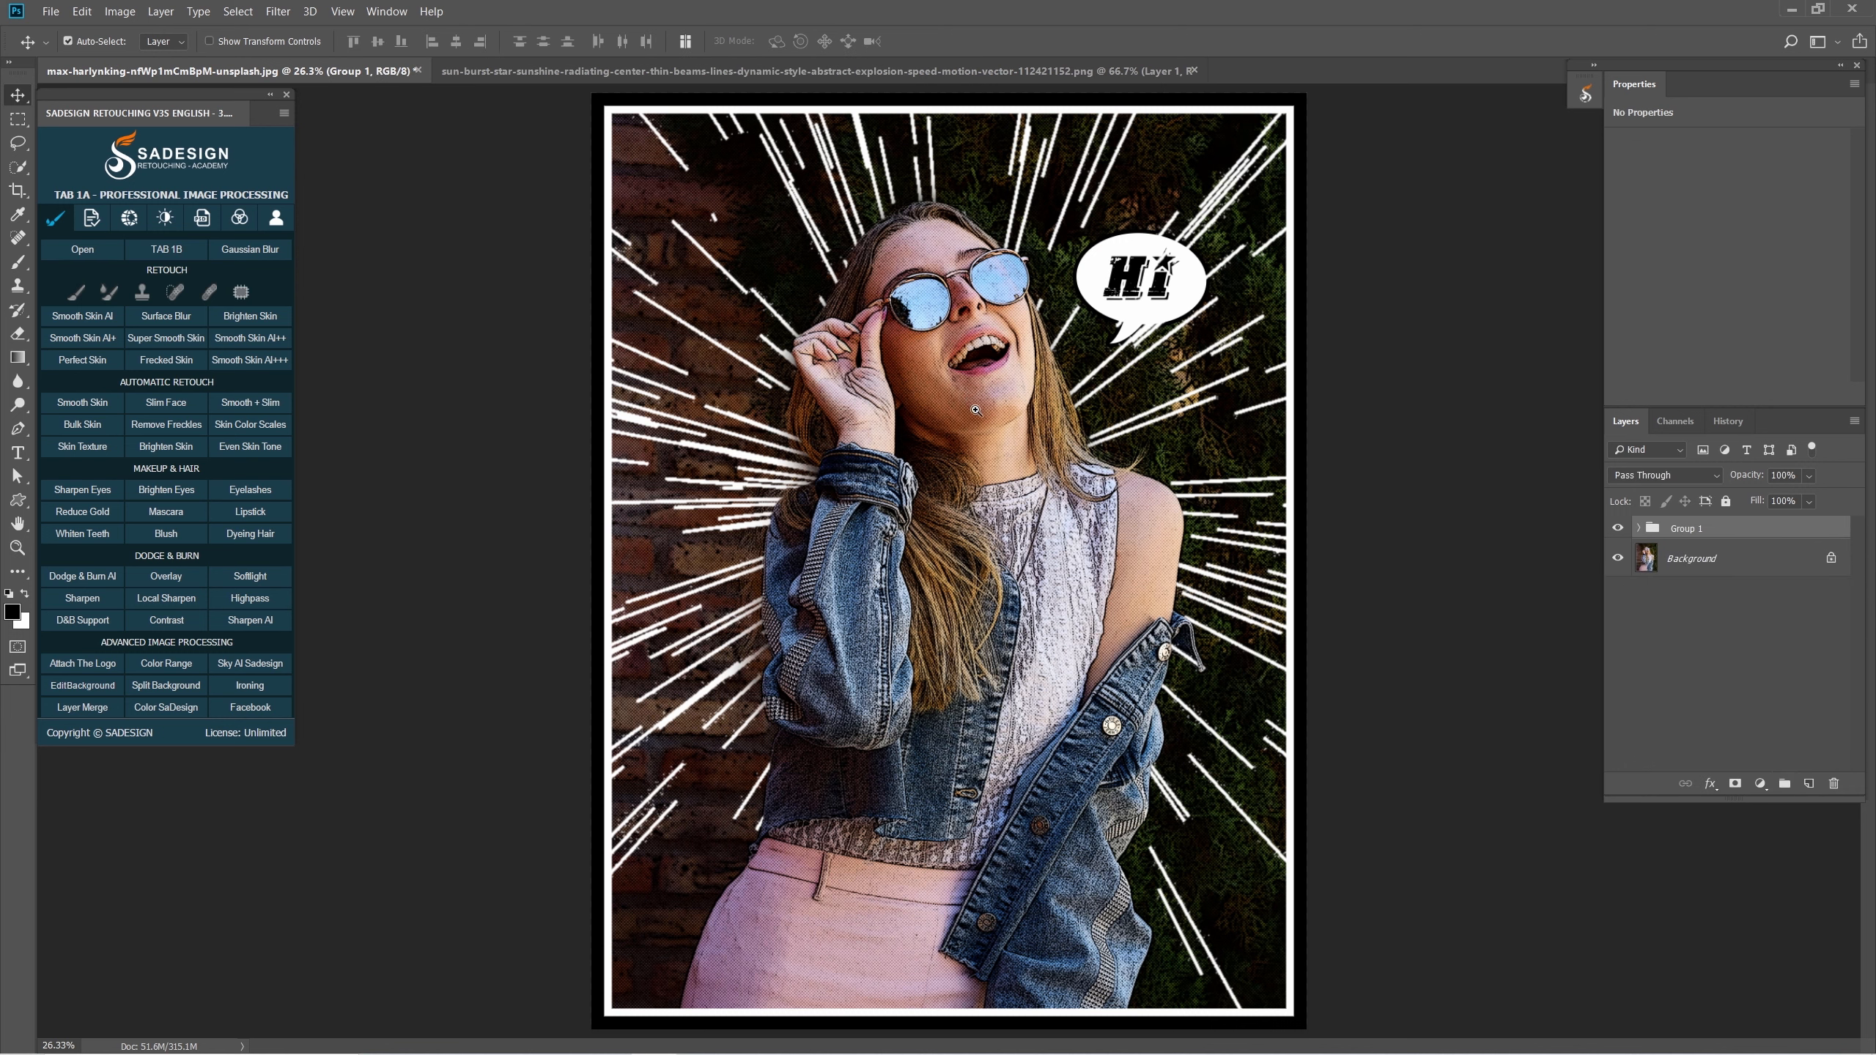
Toggle the group's visibility to compare the original photo with the finished comic effect.
{"action": "left_click", "coordinate": [1622, 529]}
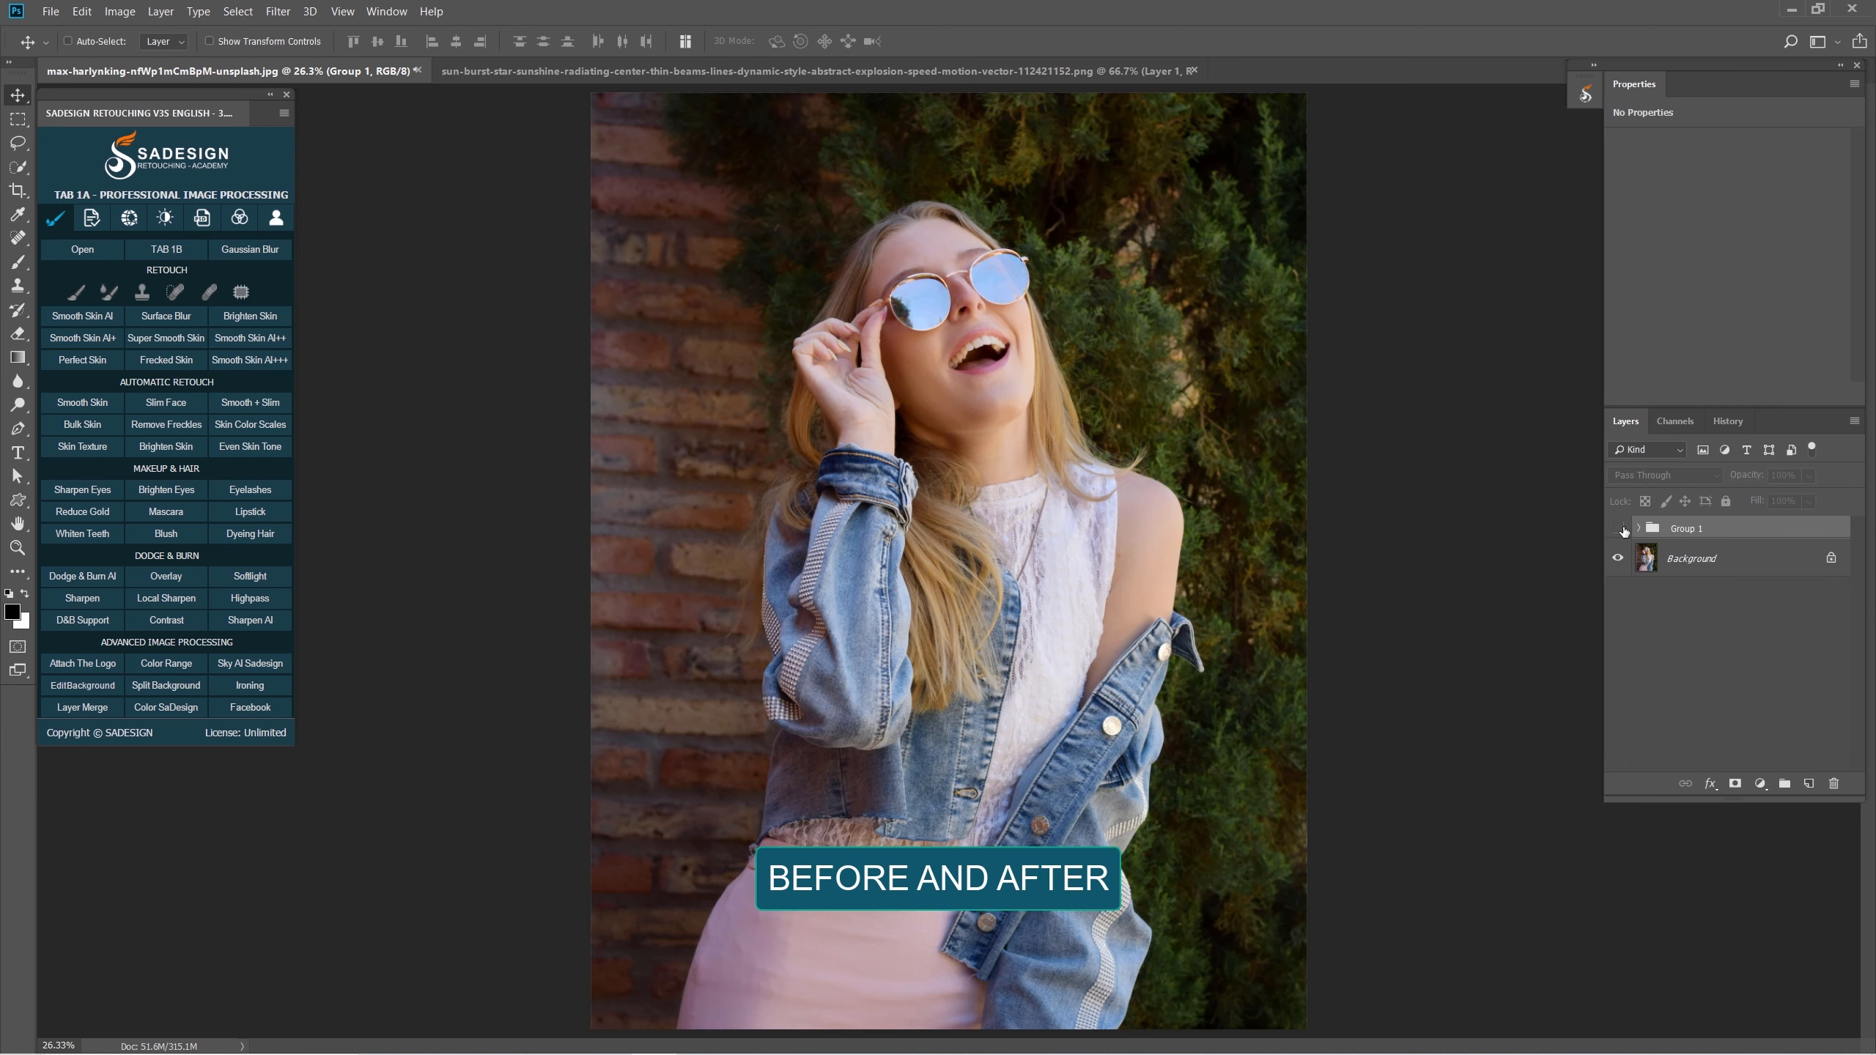
{"action": "left_click", "coordinate": [1621, 529]}
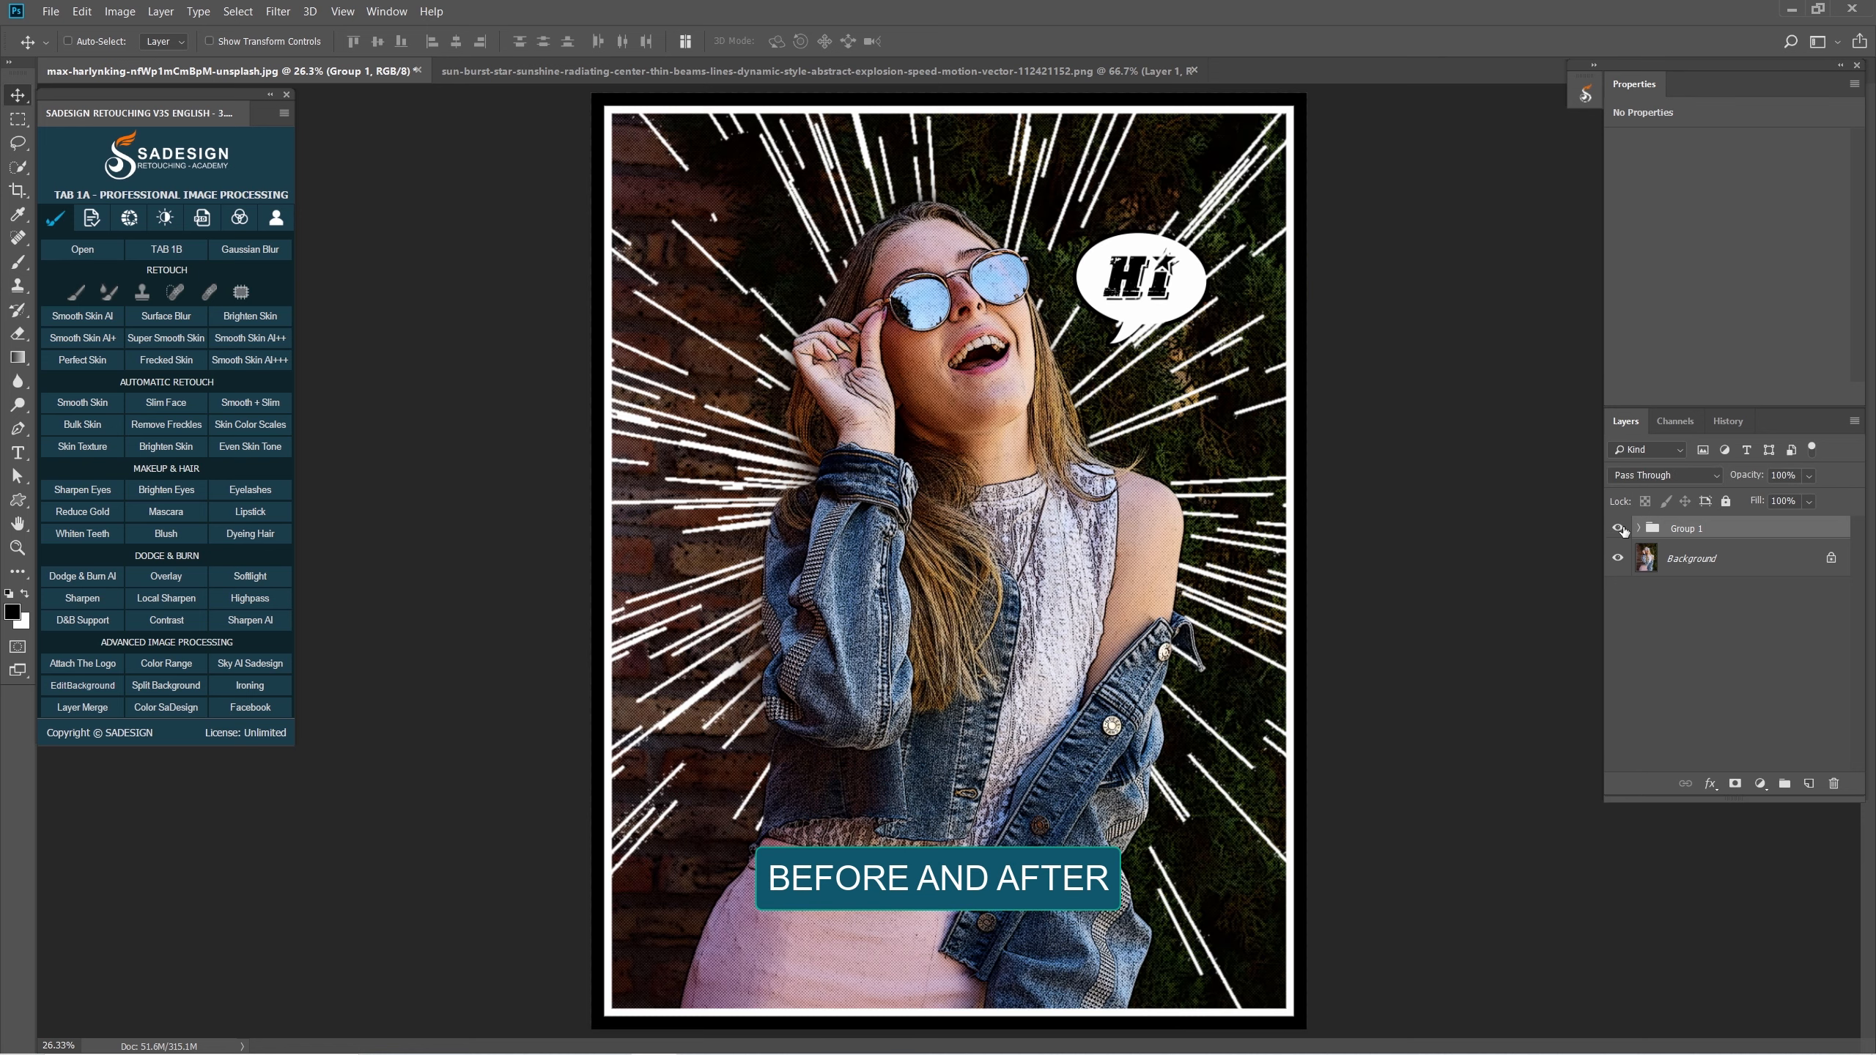
{"action": "left_click", "coordinate": [1622, 529]}
{"action": "left_click", "coordinate": [1622, 529]}
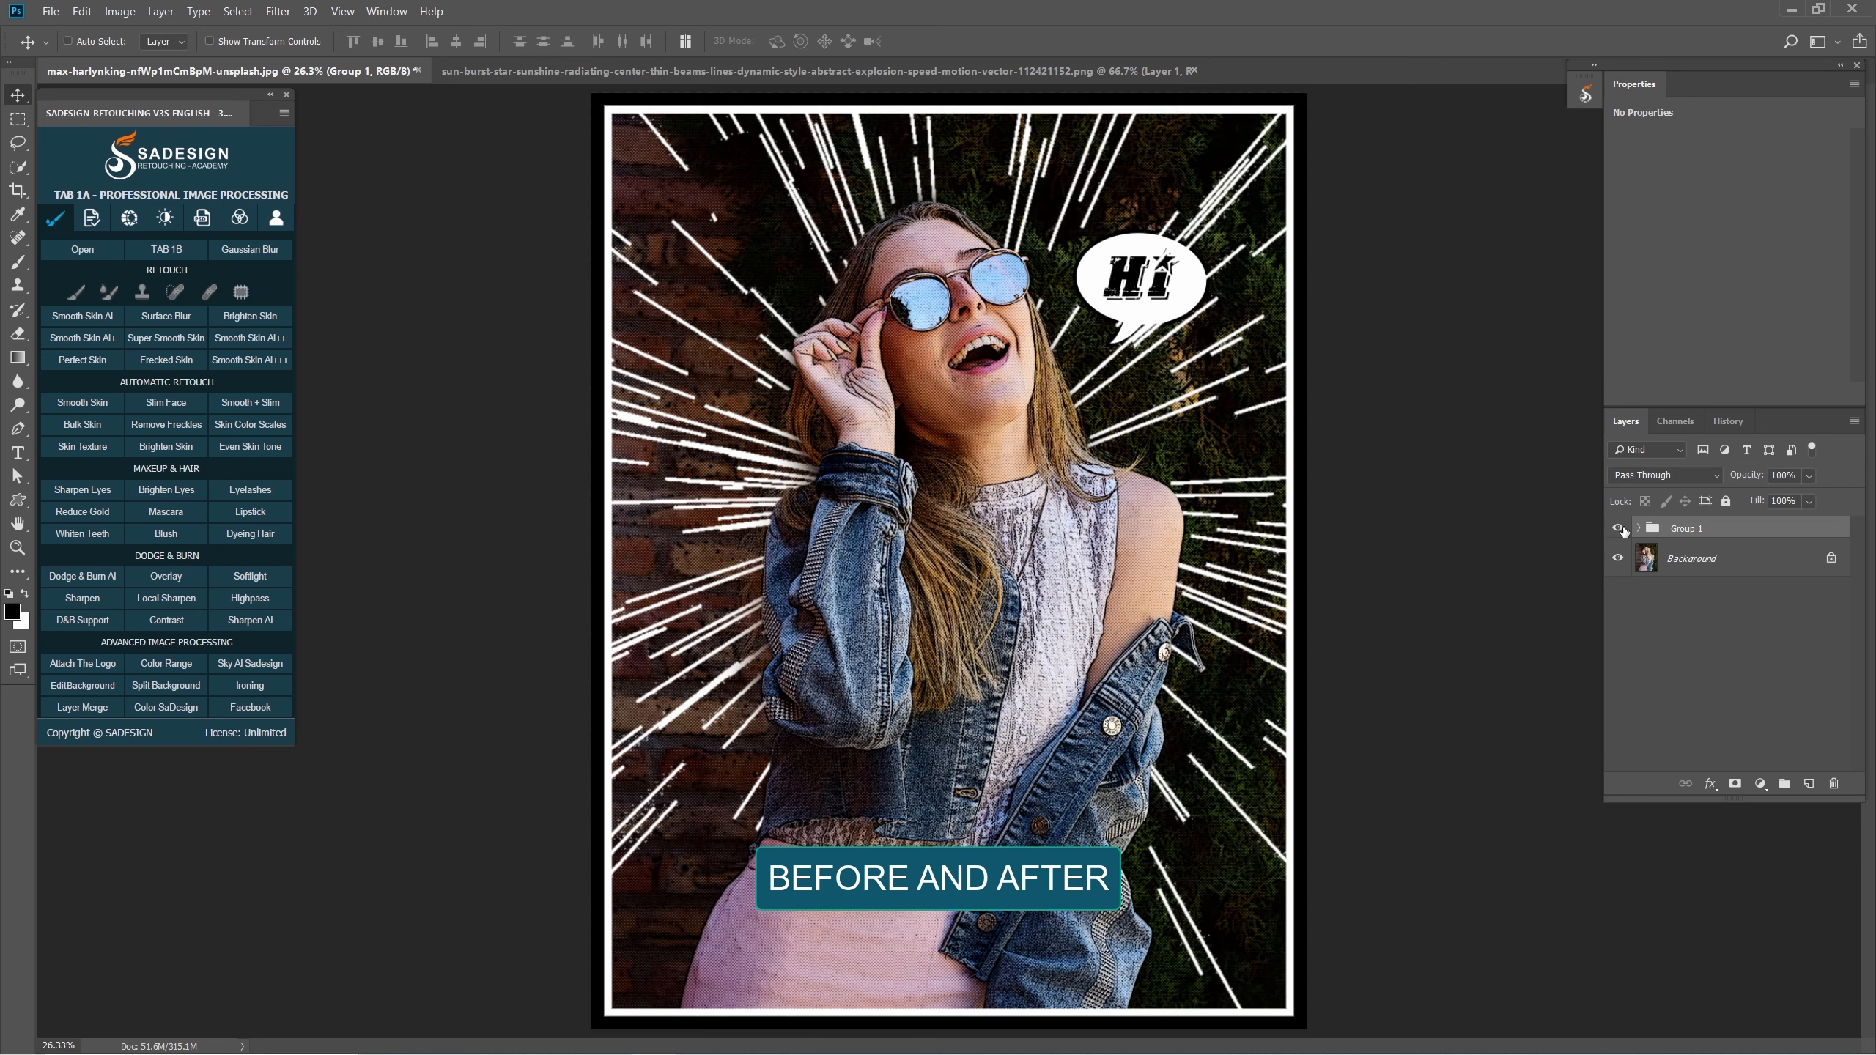